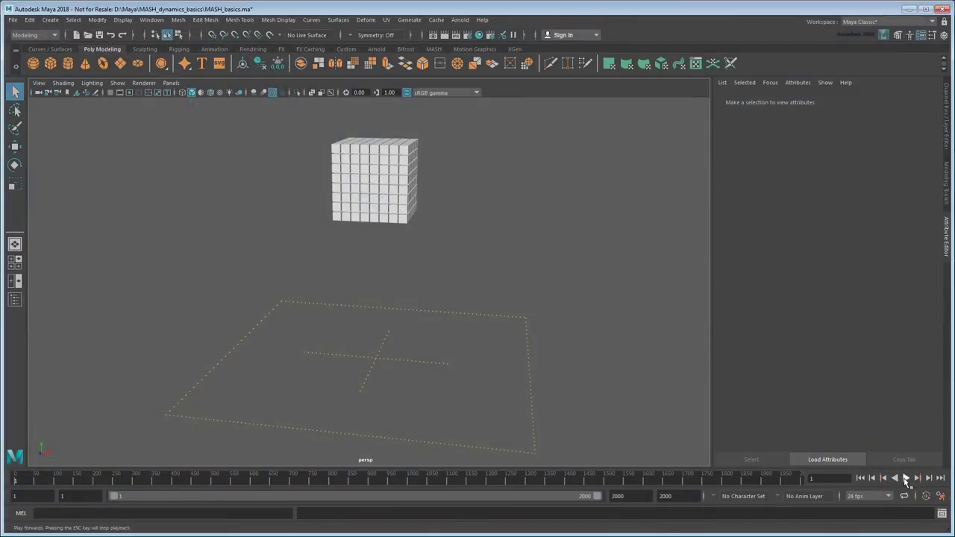
- Play the finished MASH_basics scene and stop at frame 434 once the cubes scatter around the sphere
{"action": "left_click", "coordinate": [905, 478]}
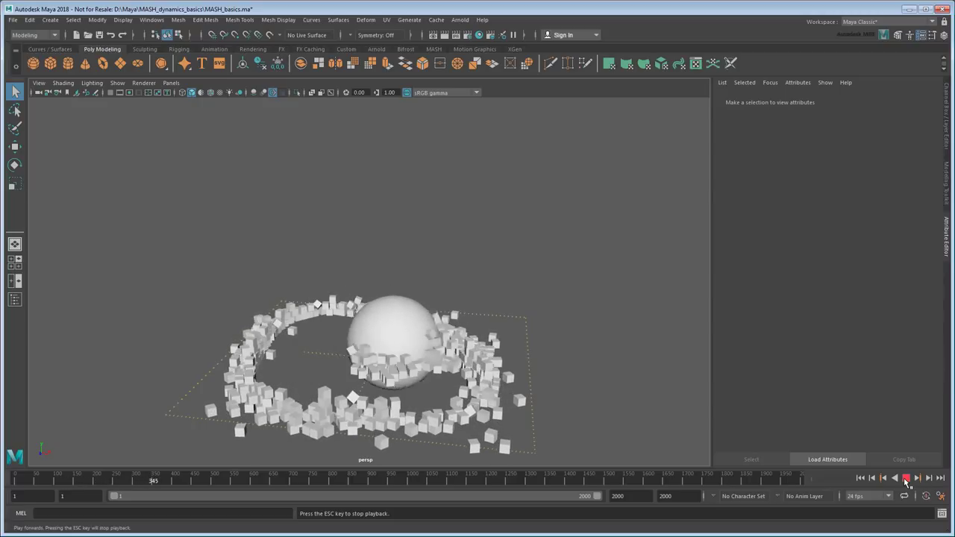
{"action": "left_click", "coordinate": [906, 479]}
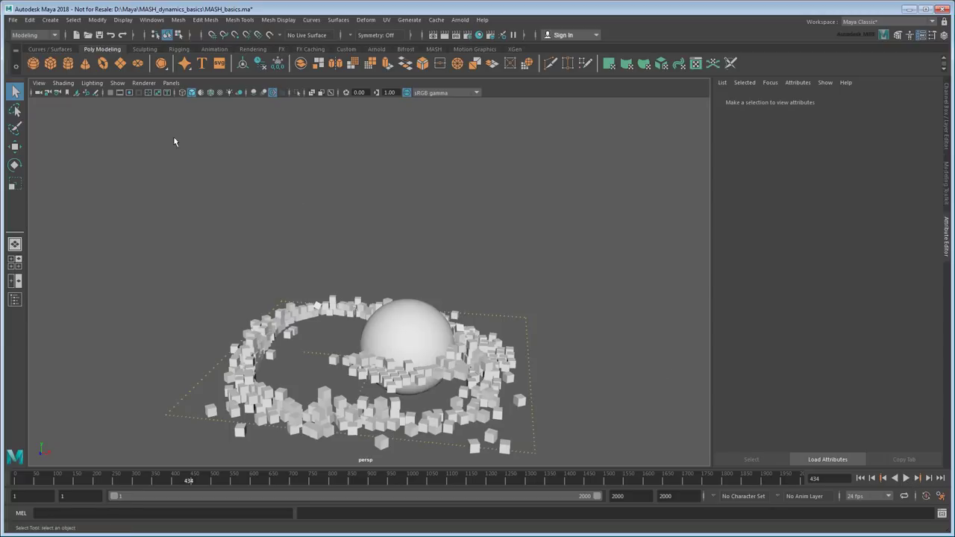
- Start a new scene, discarding the current scene's unsaved changes
{"action": "left_click", "coordinate": [13, 19]}
{"action": "left_click", "coordinate": [31, 41]}
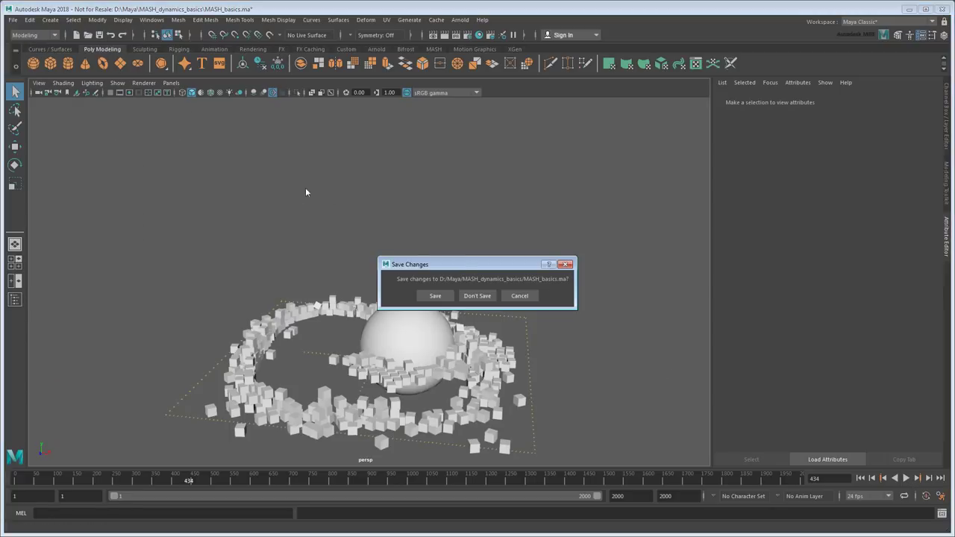
{"action": "left_click", "coordinate": [478, 297]}
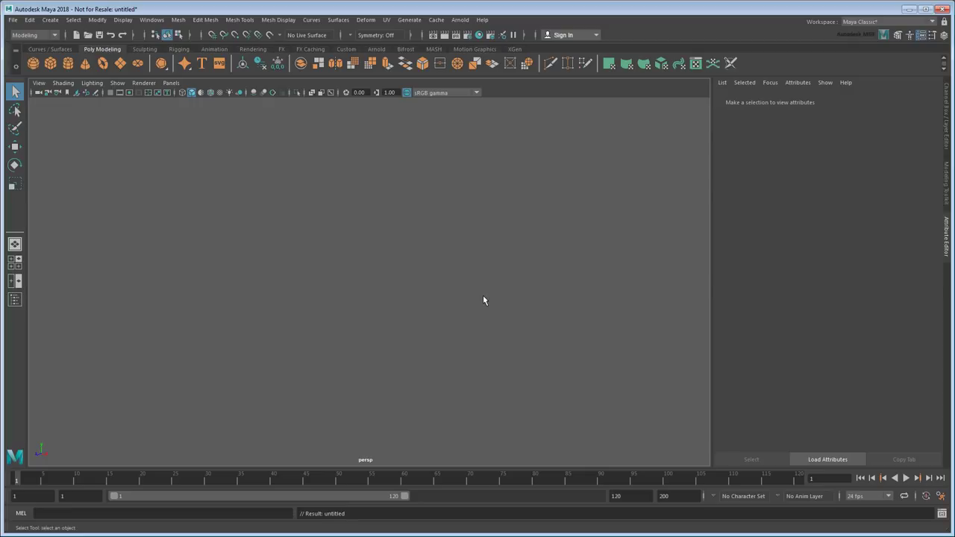
- Create a polygon cube and brighten its lambert1 material colour to near white
{"action": "left_click", "coordinate": [50, 64]}
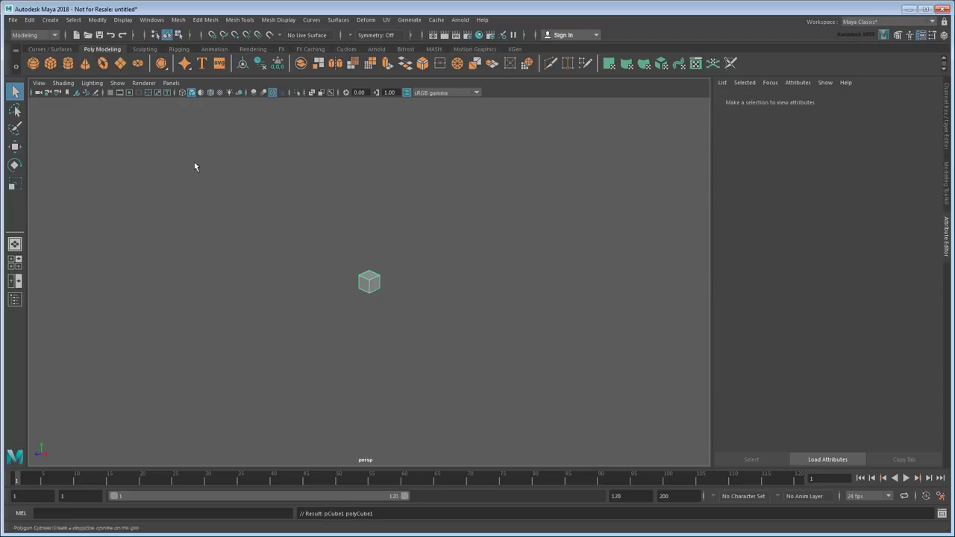
{"action": "left_click", "coordinate": [923, 100]}
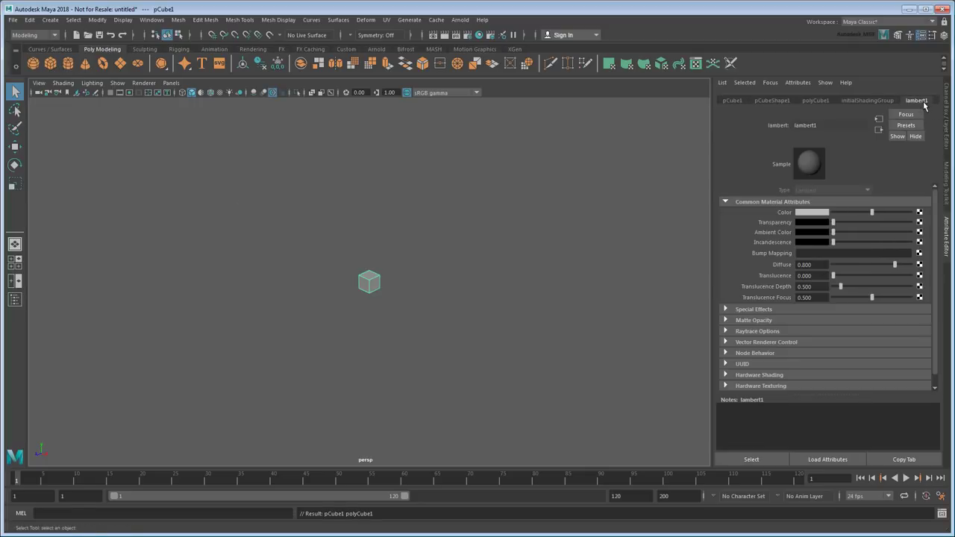
{"action": "left_click_drag", "start_coordinate": [875, 213], "coordinate": [907, 213]}
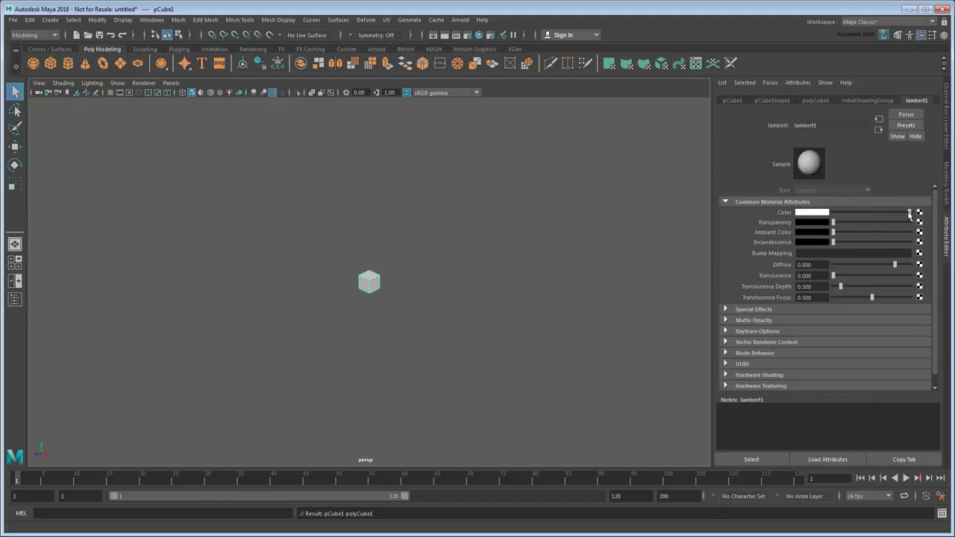
{"action": "left_click", "coordinate": [496, 322]}
{"action": "scroll", "coordinate": [534, 321], "scroll_direction": "up", "scroll_amount": 3}
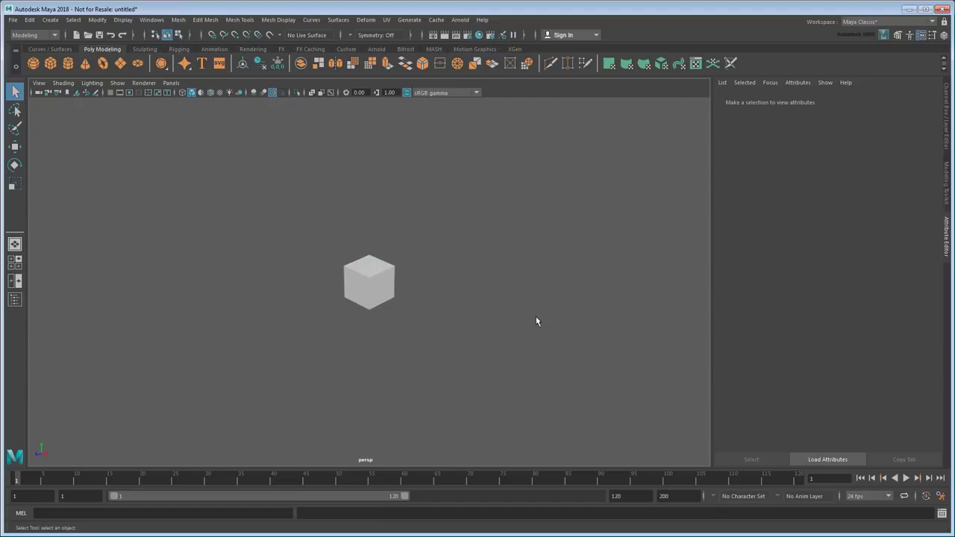
- In the MASH workspace, turn the cube into a MASH1 row of ten cubes and show the MASH Editor
{"action": "left_click", "coordinate": [901, 23]}
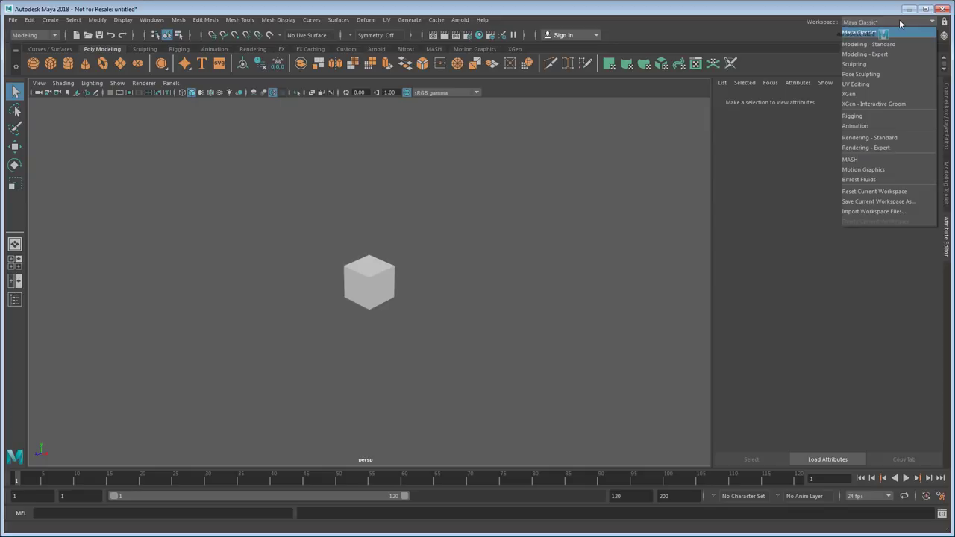
{"action": "left_click", "coordinate": [880, 159]}
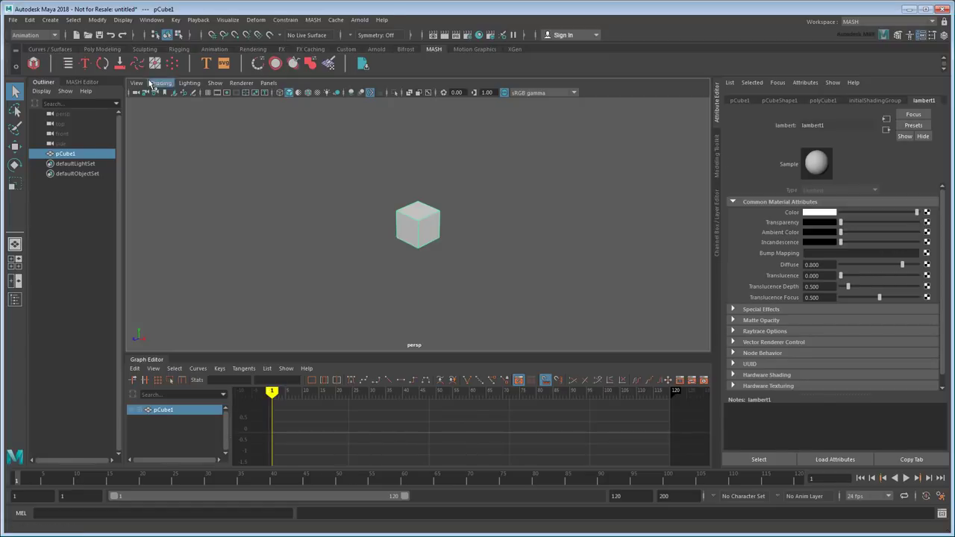
{"action": "left_click", "coordinate": [34, 64]}
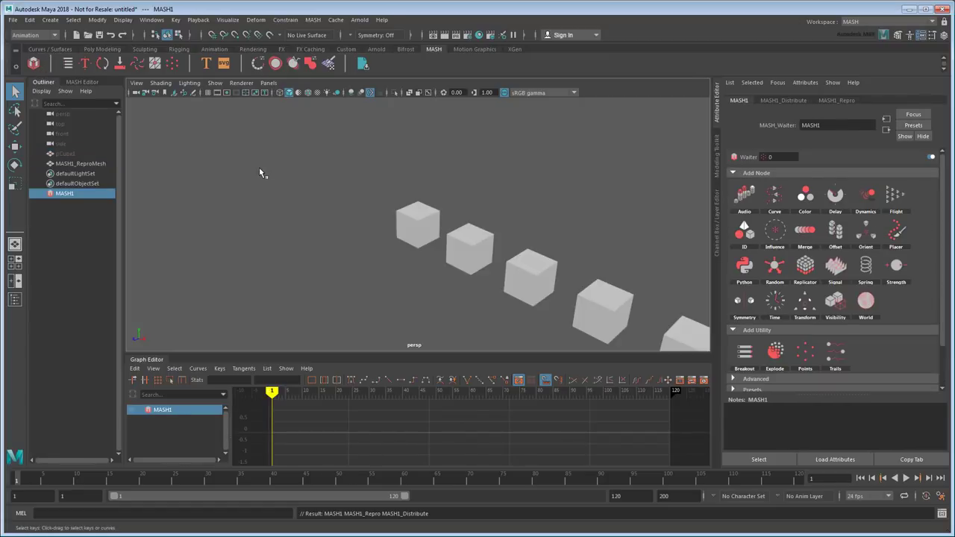
{"action": "left_click_drag", "start_coordinate": [467, 213], "coordinate": [493, 193], "text": "alt"}
{"action": "right_click_drag", "start_coordinate": [507, 180], "coordinate": [470, 188], "text": "alt"}
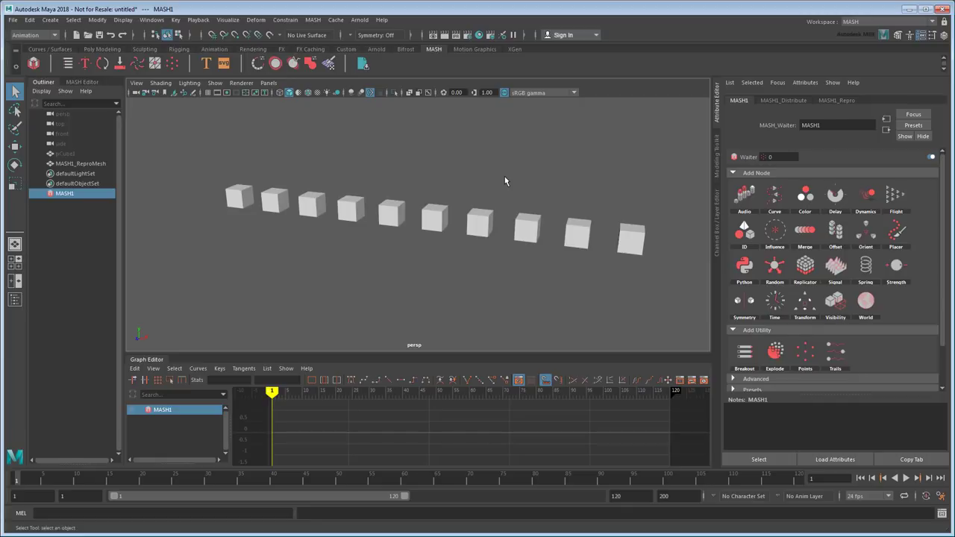
{"action": "left_click", "coordinate": [93, 83]}
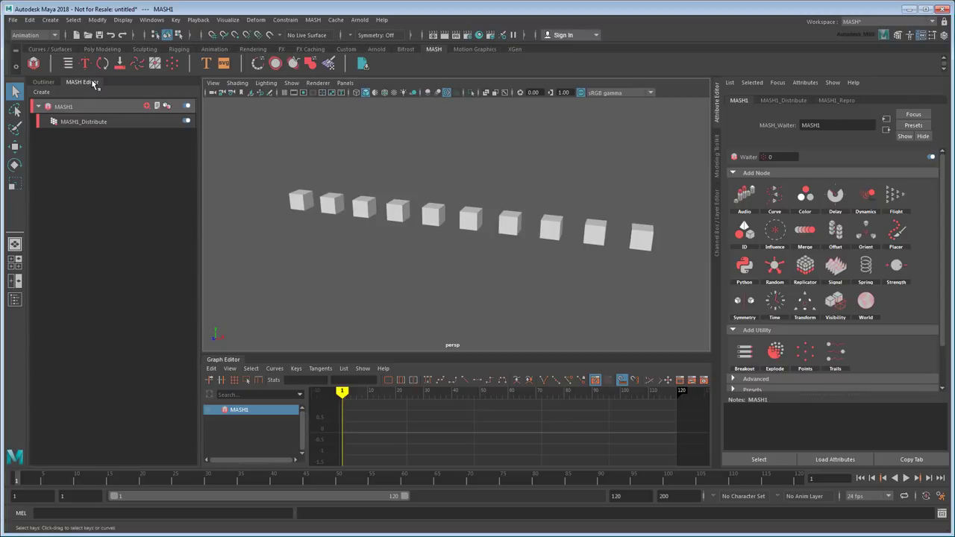
- Set MASH1_Distribute to Grid distribution after trying Radial and Spherical layouts
{"action": "left_click", "coordinate": [105, 122]}
{"action": "left_click", "coordinate": [837, 186]}
{"action": "left_click", "coordinate": [834, 206]}
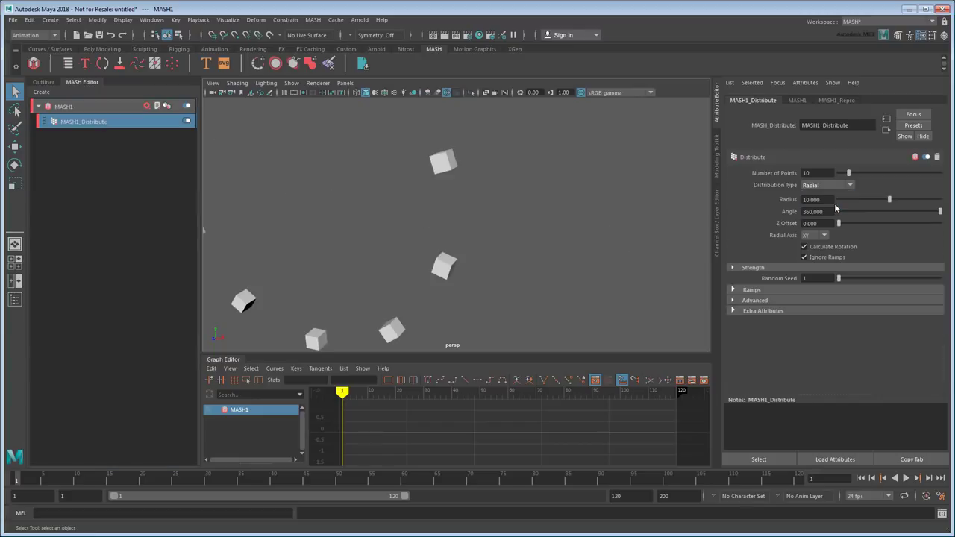
{"action": "left_click", "coordinate": [828, 185]}
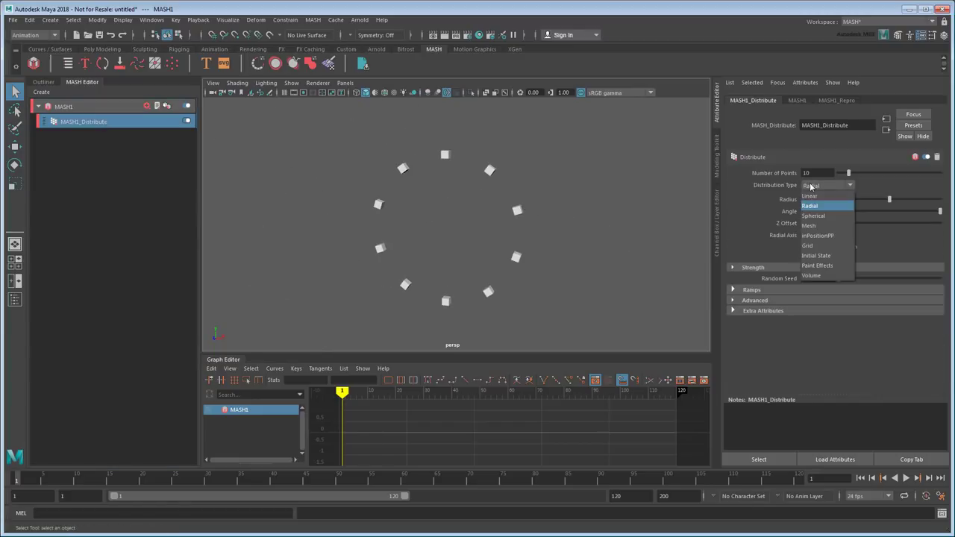
{"action": "left_click", "coordinate": [823, 215]}
{"action": "left_click", "coordinate": [819, 185]}
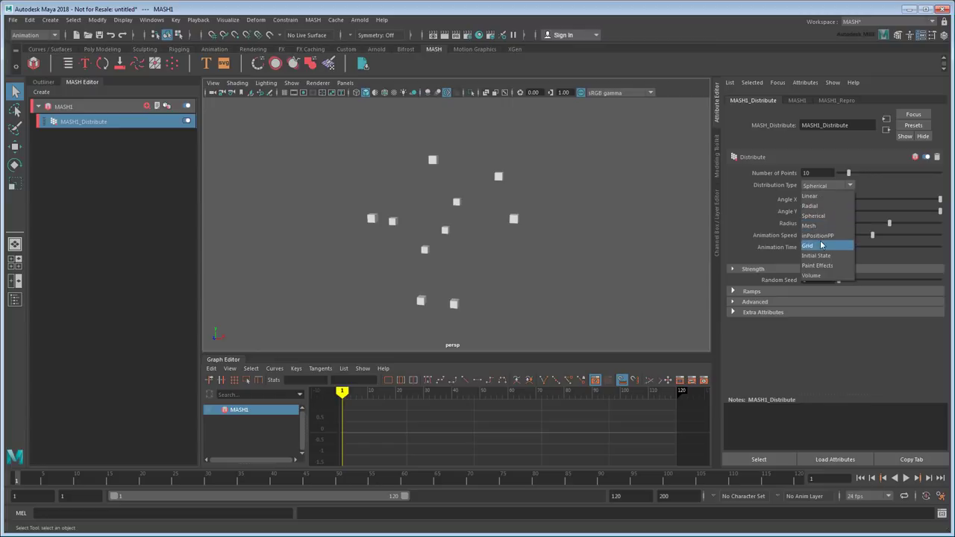
{"action": "left_click", "coordinate": [810, 245]}
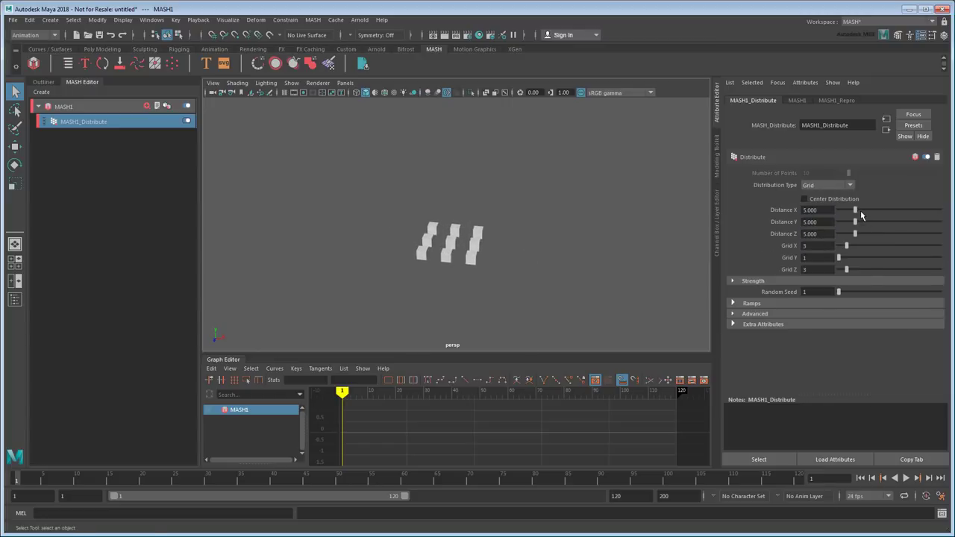
- Set Distance X/Y/Z to 8 and Grid X/Y/Z to 8 for a solid cube block
{"action": "left_click", "coordinate": [816, 210]}
{"action": "type", "text": "8"}
{"action": "key", "text": "Tab"}
{"action": "type", "text": "8"}
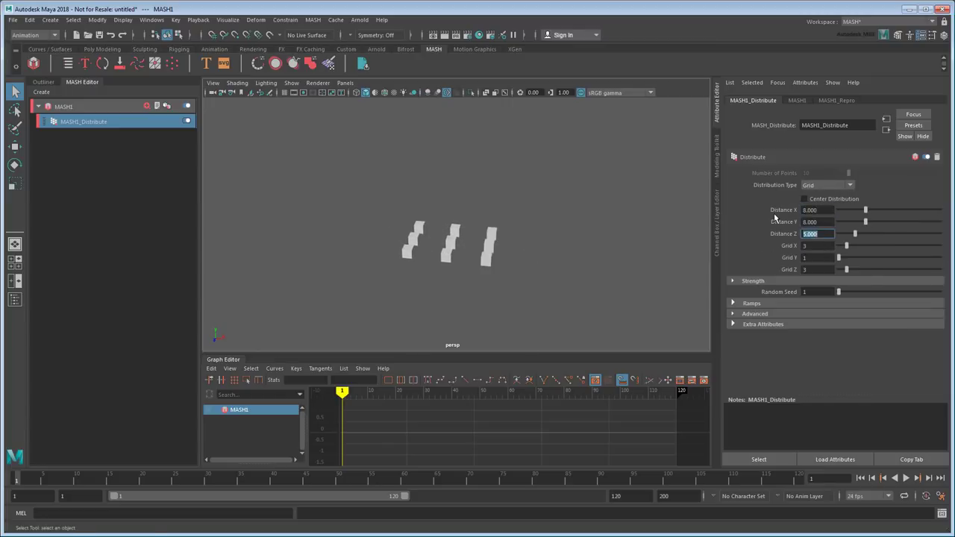
{"action": "key", "text": "Tab"}
{"action": "type", "text": "8"}
{"action": "key", "text": "Tab"}
{"action": "type", "text": "8"}
{"action": "key", "text": "Tab"}
{"action": "type", "text": "8"}
{"action": "key", "text": "Tab"}
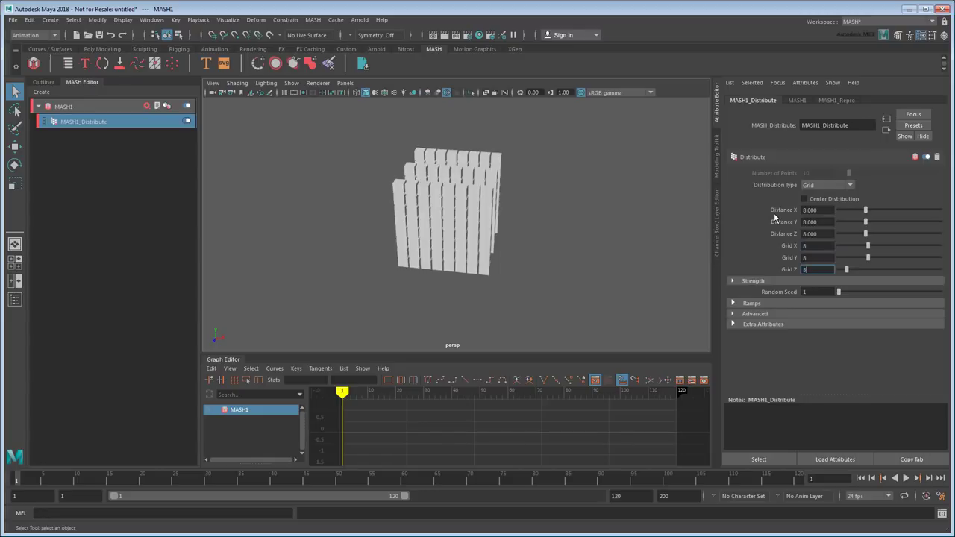
{"action": "type", "text": "8"}
{"action": "key", "text": "Return"}
{"action": "left_click_drag", "start_coordinate": [533, 273], "coordinate": [547, 255], "text": "alt"}
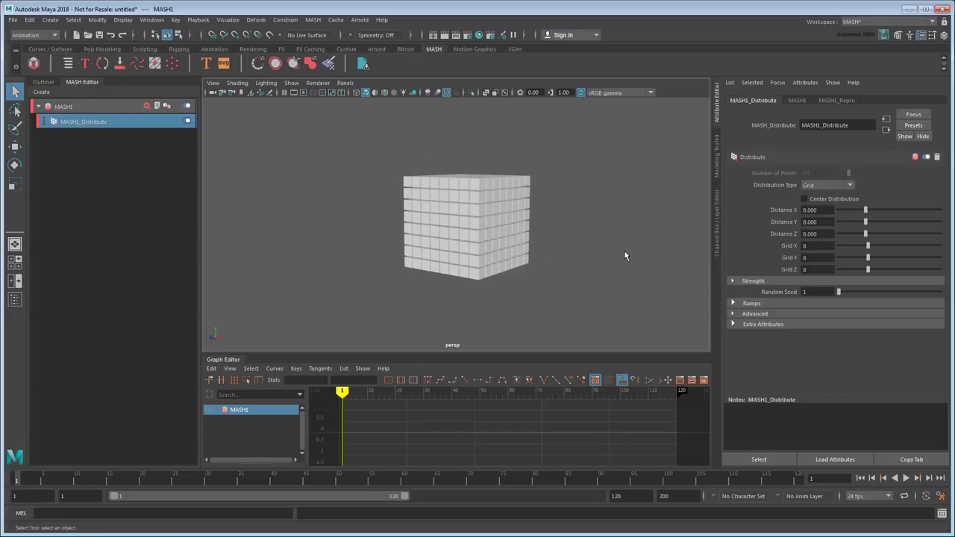
- Add a Dynamics node to MASH1 and play a quick test of the falling cubes
{"action": "left_click", "coordinate": [148, 106]}
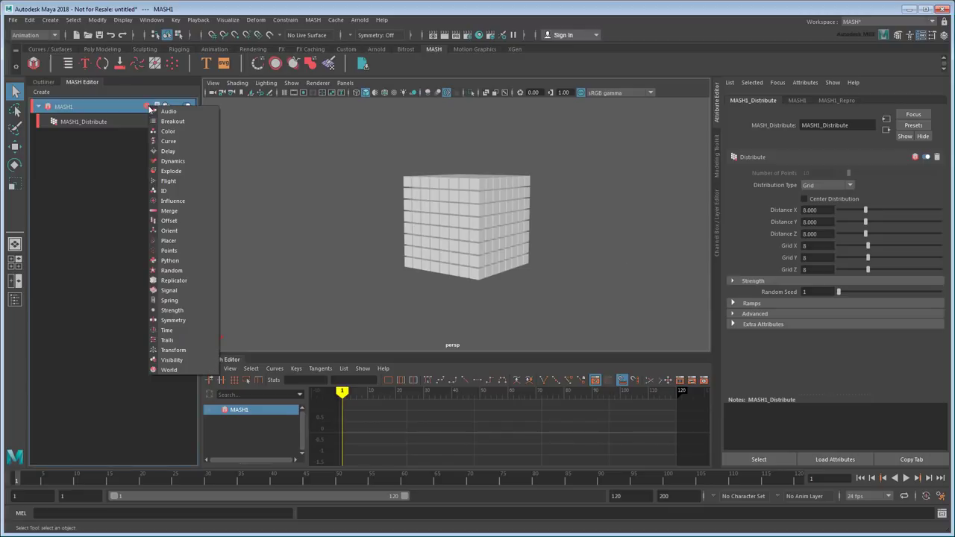
{"action": "left_click", "coordinate": [172, 161]}
{"action": "scroll", "coordinate": [419, 224], "scroll_direction": "down", "scroll_amount": 3}
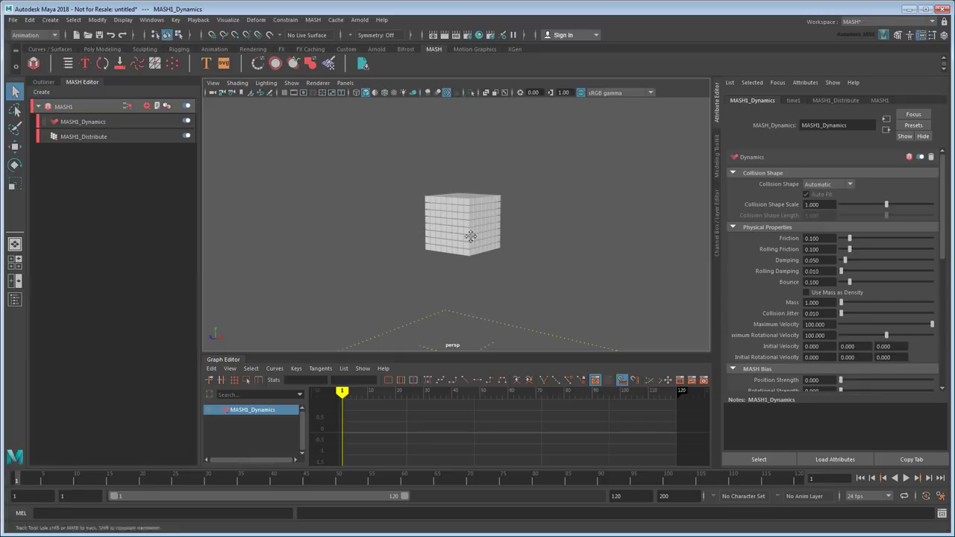
{"action": "middle_click_drag", "start_coordinate": [470, 283], "coordinate": [511, 228], "text": "alt"}
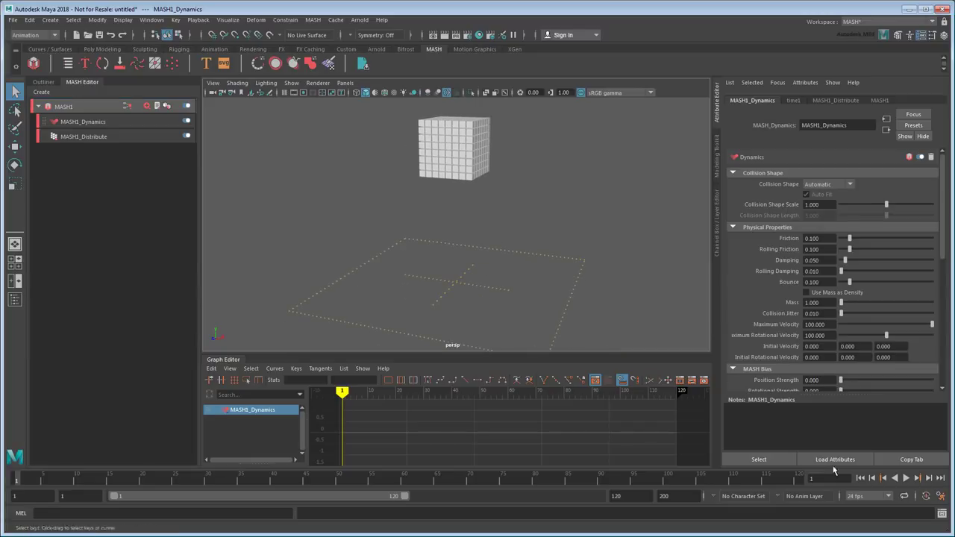
{"action": "left_click", "coordinate": [907, 478]}
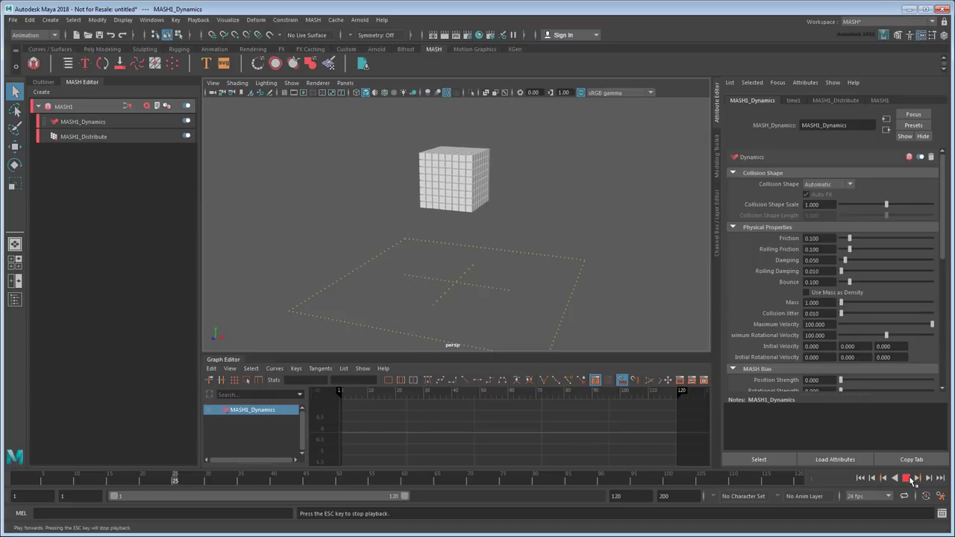
{"action": "left_click", "coordinate": [907, 478]}
- Extend the animation end frame from 120 to 2000 and replay the simulation
{"action": "double_click", "coordinate": [619, 496]}
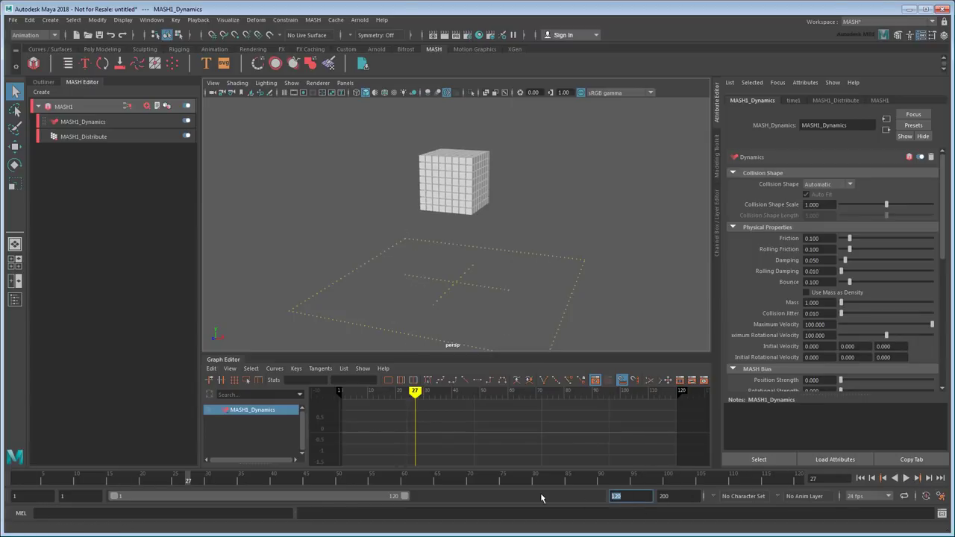
{"action": "type", "text": "2000"}
{"action": "key", "text": "Return"}
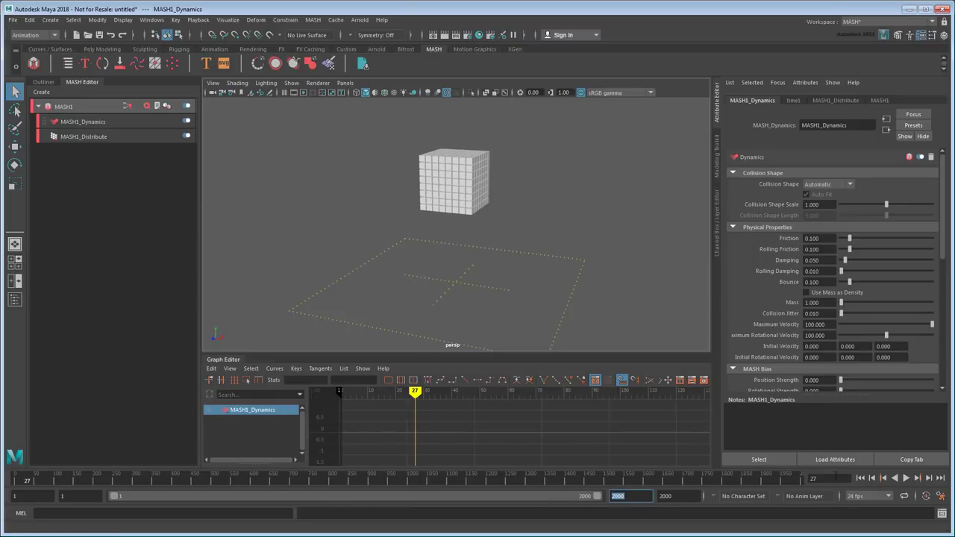
{"action": "left_click", "coordinate": [905, 478]}
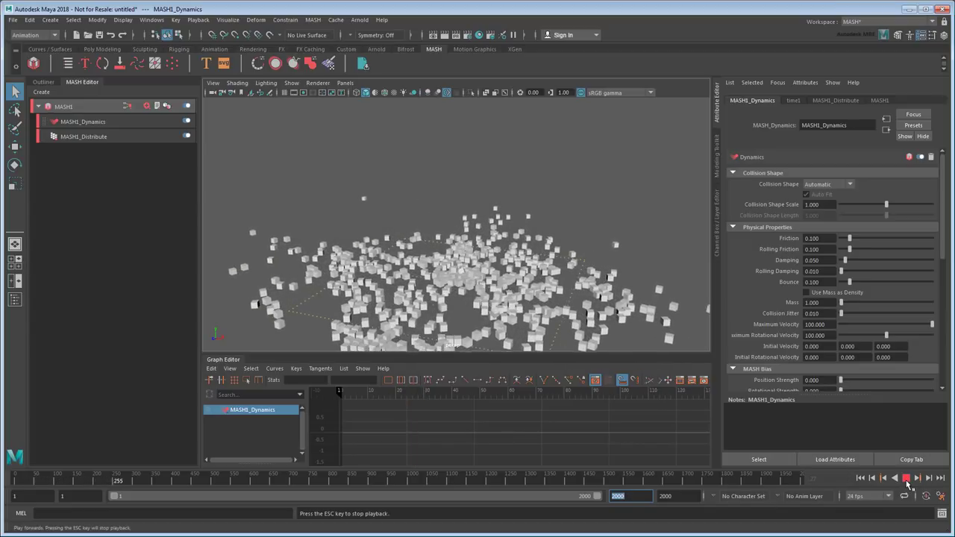
{"action": "left_click", "coordinate": [907, 479]}
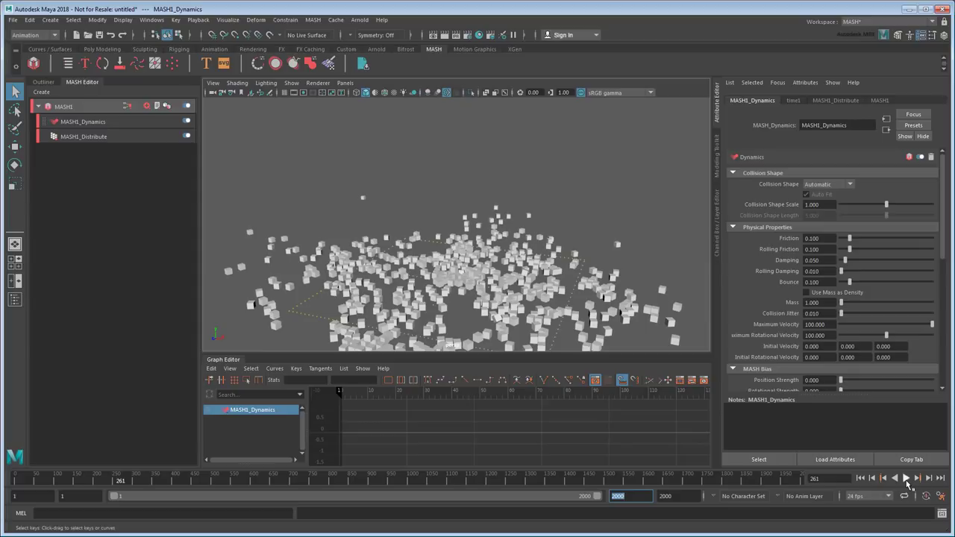
- Set the dynamics Bounce to 1.000 and test the simulation from frame 1
{"action": "scroll", "coordinate": [946, 260], "scroll_direction": "down", "scroll_amount": 3}
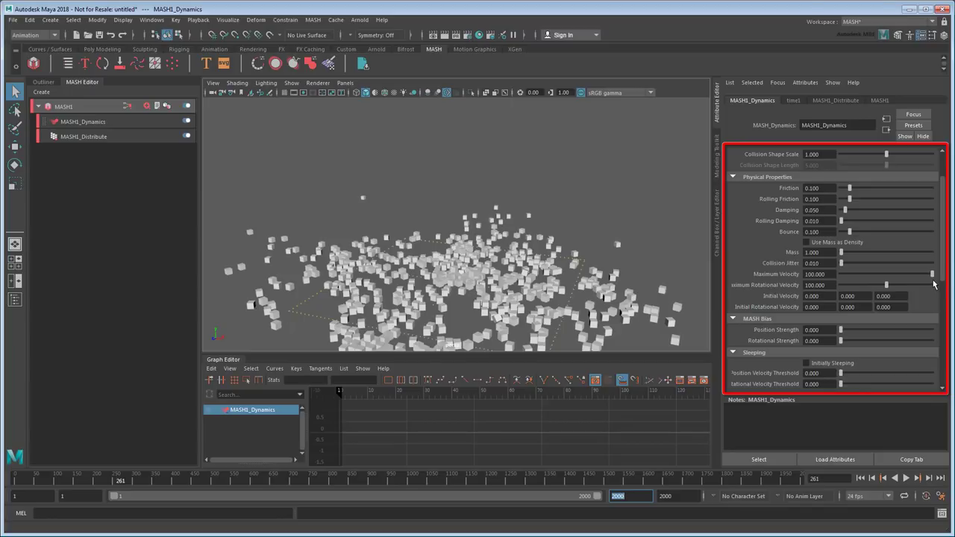
{"action": "left_click_drag", "start_coordinate": [849, 232], "coordinate": [936, 238]}
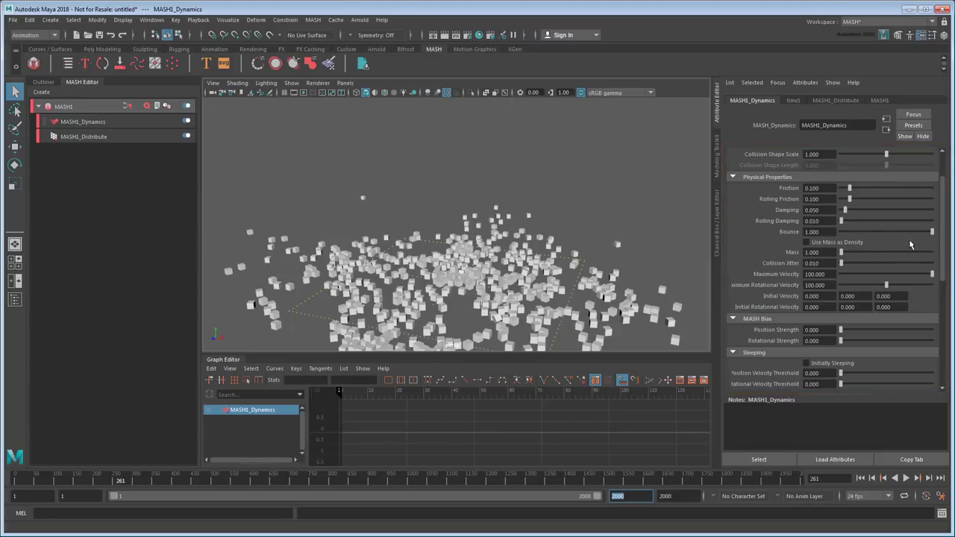
{"action": "left_click", "coordinate": [860, 478]}
{"action": "left_click", "coordinate": [905, 478]}
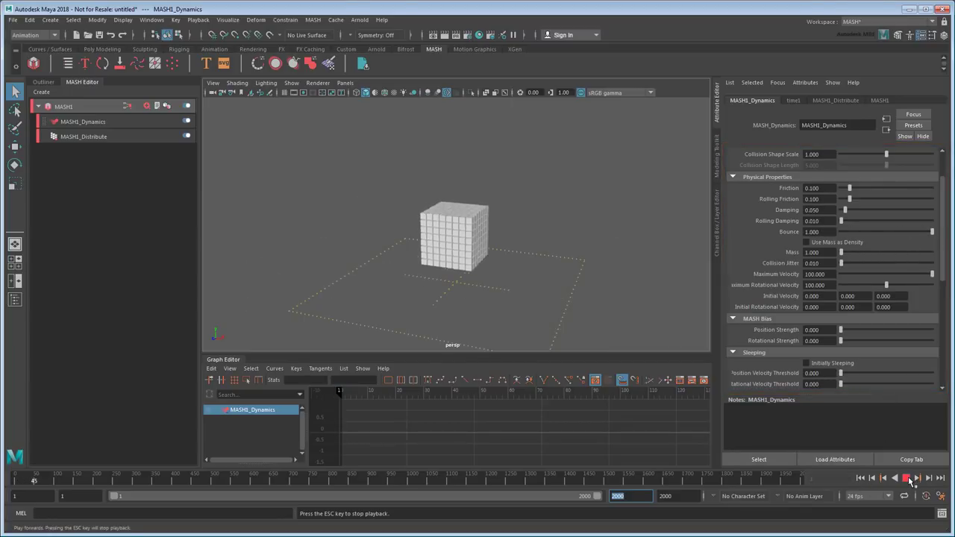
{"action": "left_click", "coordinate": [905, 478]}
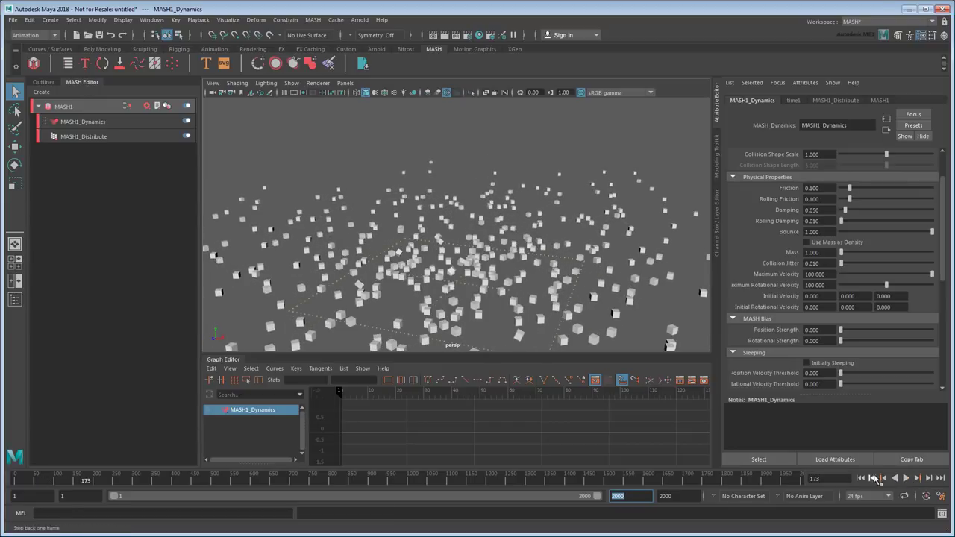
{"action": "left_click", "coordinate": [862, 478]}
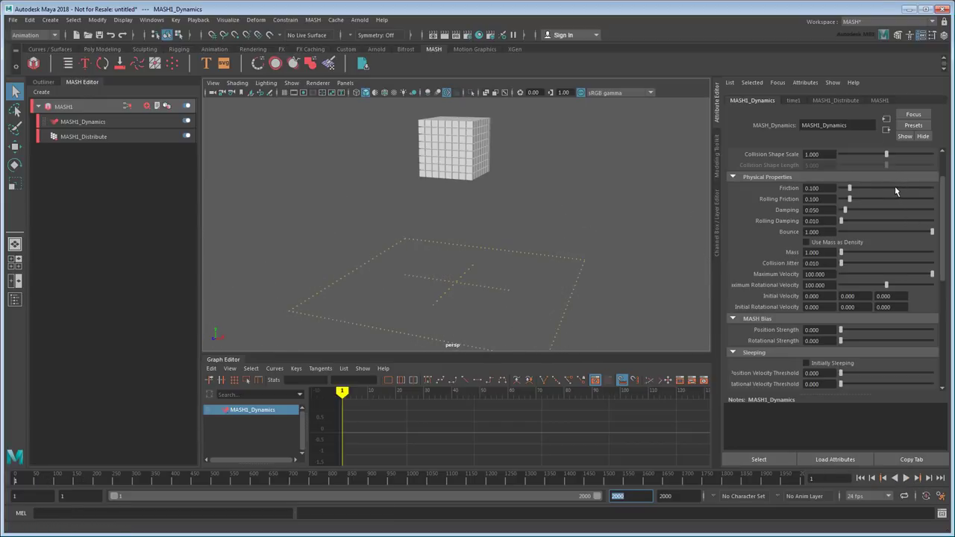
- Set Friction 0.830 and Bounce 0.791, play to frame 189, then rewind
{"action": "left_click_drag", "start_coordinate": [895, 188], "coordinate": [916, 188]}
{"action": "left_click_drag", "start_coordinate": [925, 232], "coordinate": [911, 233]}
{"action": "left_click", "coordinate": [907, 478]}
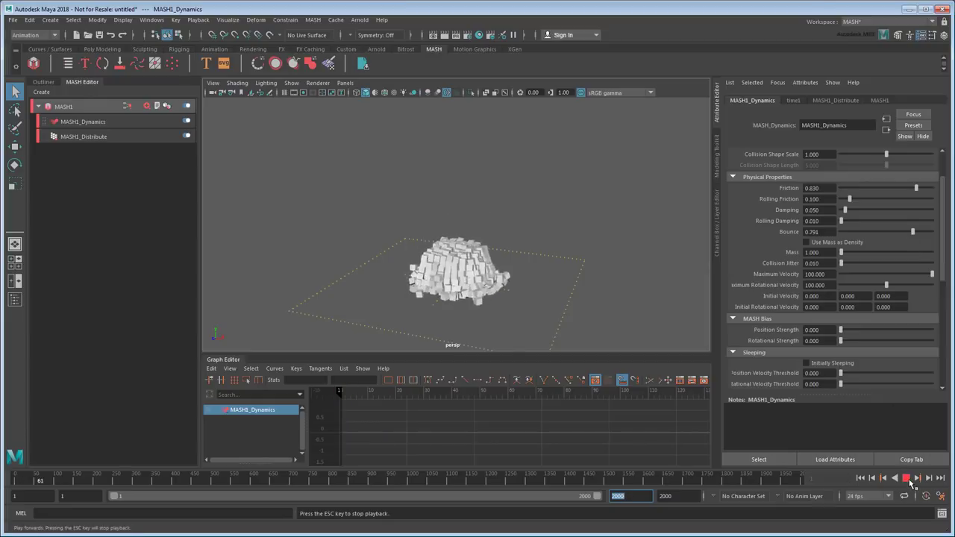
{"action": "left_click", "coordinate": [906, 479]}
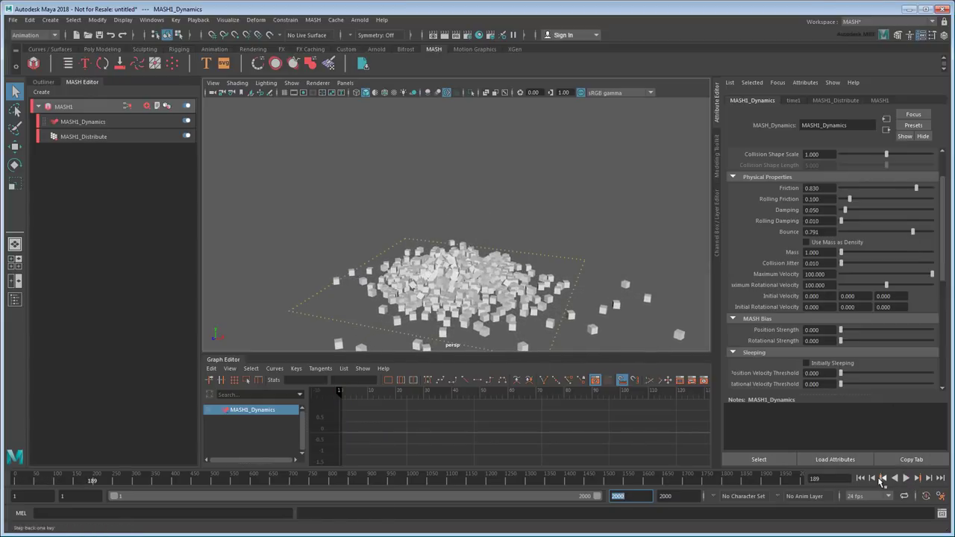
{"action": "left_click", "coordinate": [862, 478]}
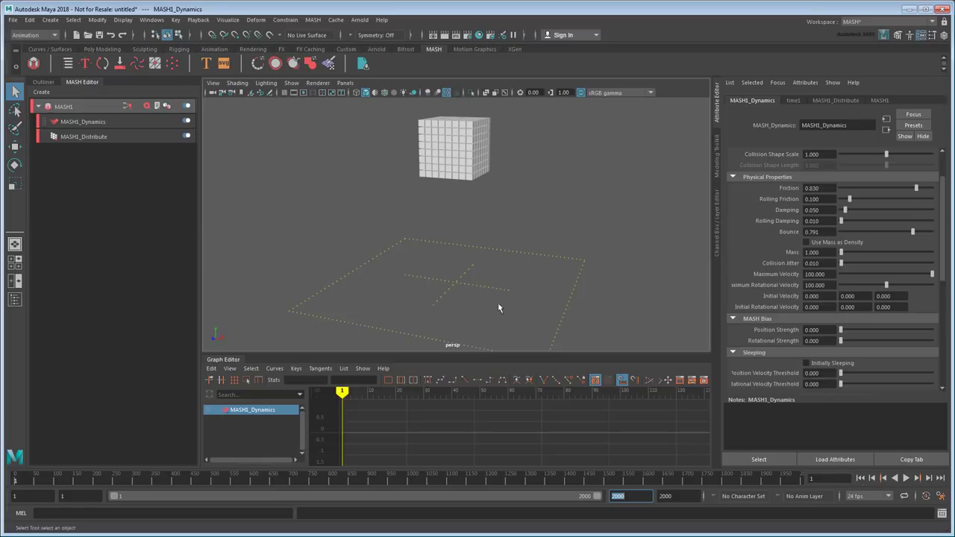
- Set the MASH1_BulletSolver Ground Position Y to -1
{"action": "left_click", "coordinate": [43, 83]}
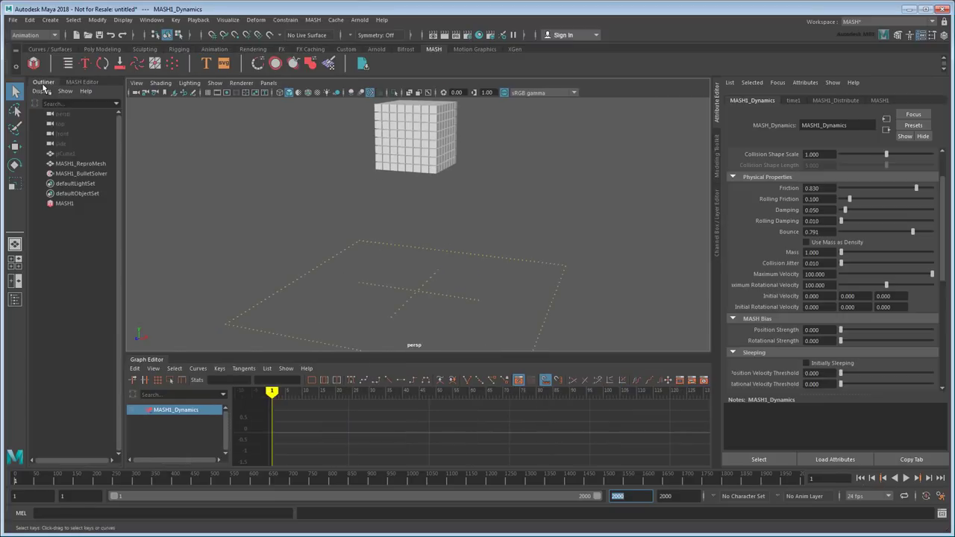
{"action": "left_click", "coordinate": [101, 174]}
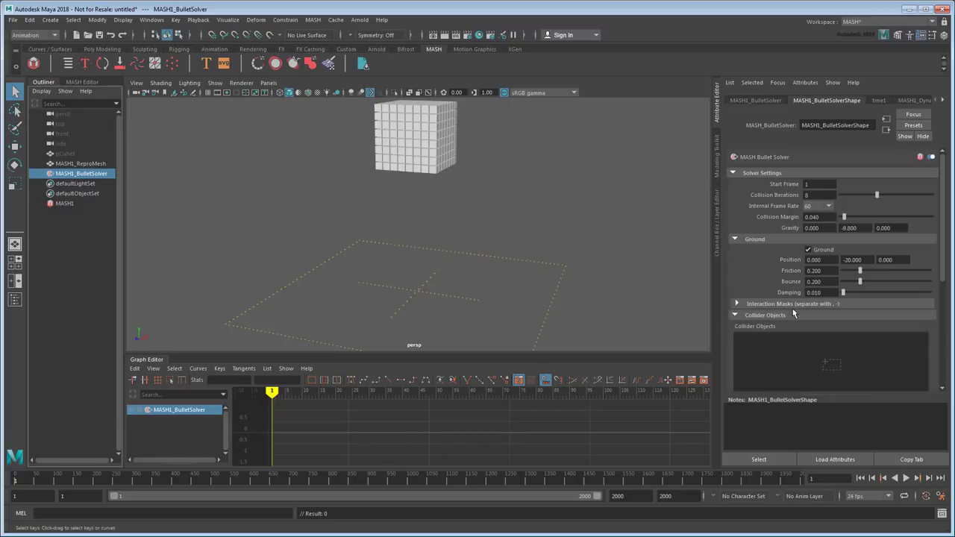
{"action": "double_click", "coordinate": [852, 260]}
{"action": "type", "text": "-1"}
{"action": "key", "text": "Return"}
- Play the simulation with the raised ground and stop at frame 99
{"action": "right_click_drag", "start_coordinate": [390, 215], "coordinate": [594, 338], "text": "alt"}
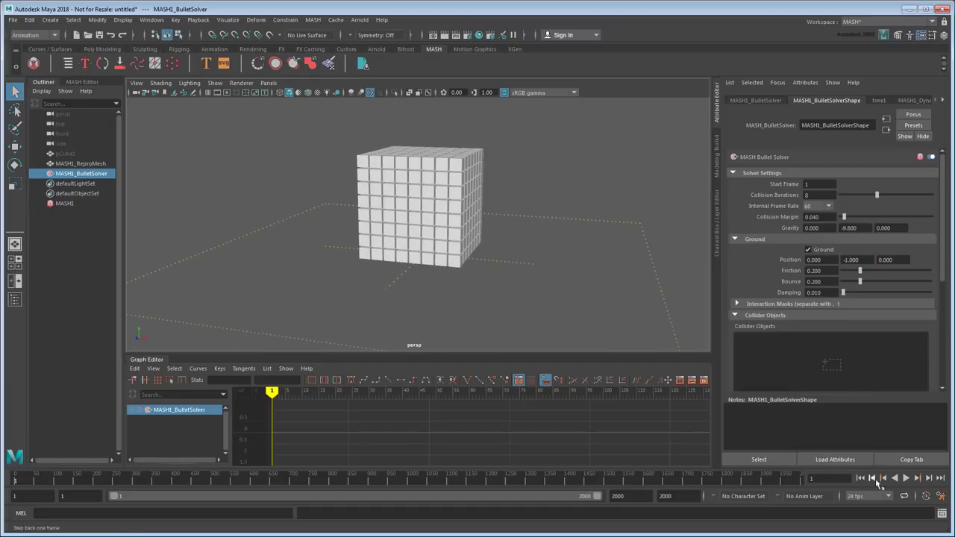
{"action": "left_click", "coordinate": [905, 478]}
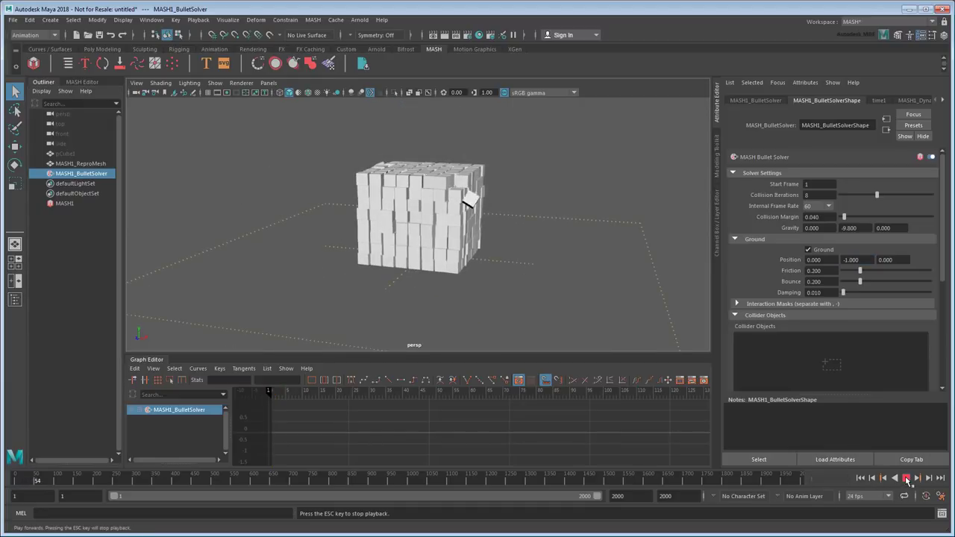
{"action": "left_click", "coordinate": [905, 478]}
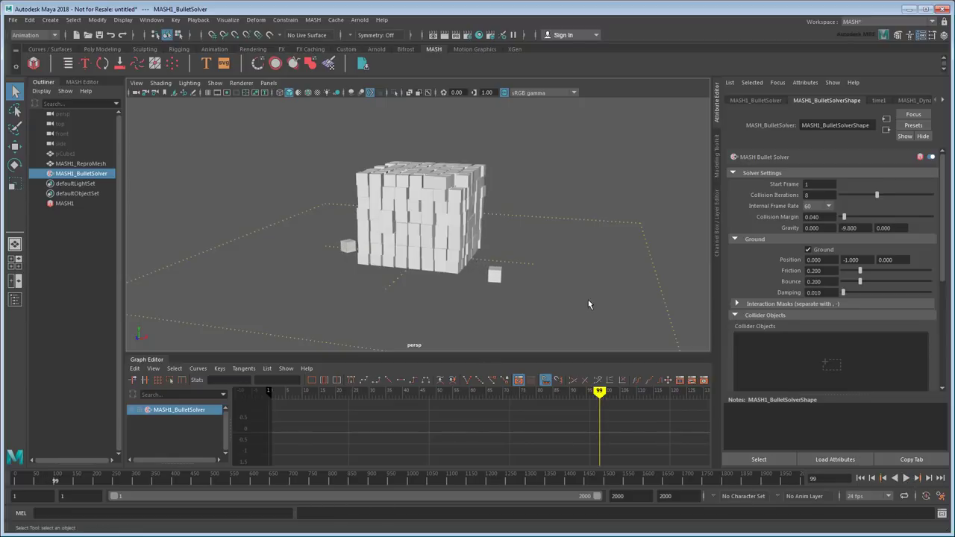
{"action": "left_click_drag", "start_coordinate": [944, 268], "coordinate": [950, 308]}
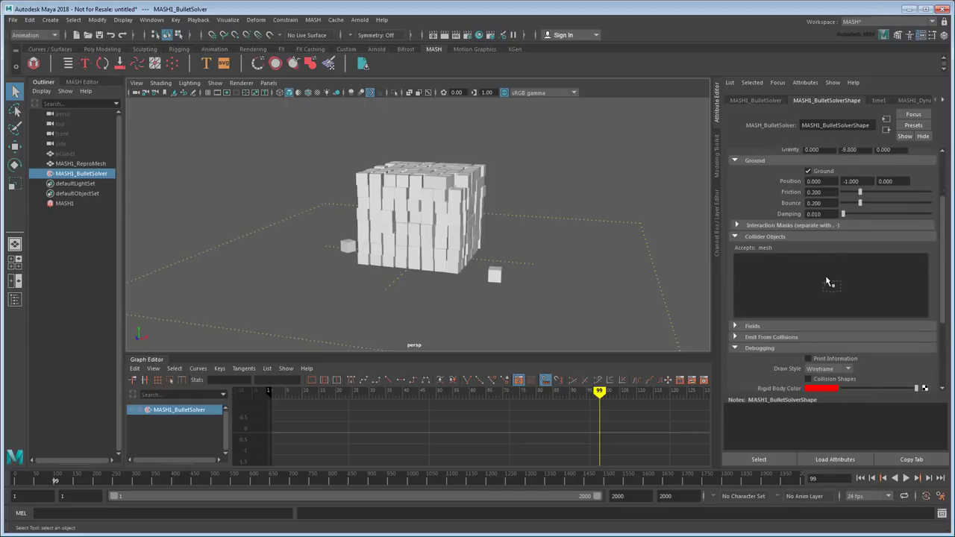
- Create a sphere left of the cube block, scale it up, and add pSphere1 as a Bullet collider
{"action": "left_click", "coordinate": [102, 48]}
{"action": "left_click", "coordinate": [34, 63]}
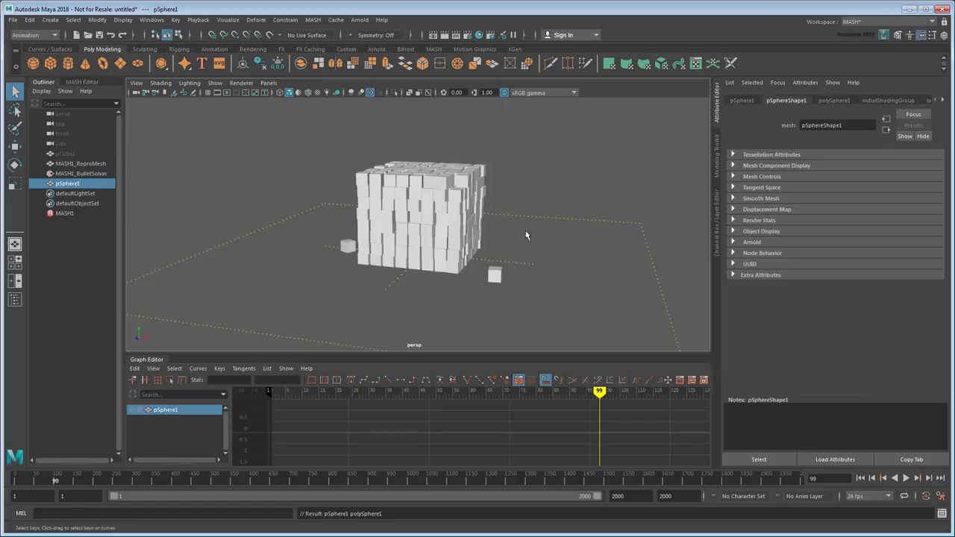
{"action": "scroll", "coordinate": [475, 239], "scroll_direction": "down", "scroll_amount": 3}
{"action": "left_click_drag", "start_coordinate": [476, 239], "coordinate": [477, 248], "text": "alt"}
{"action": "key", "text": "w"}
{"action": "middle_click_drag", "start_coordinate": [459, 249], "coordinate": [383, 248]}
{"action": "key", "text": "r"}
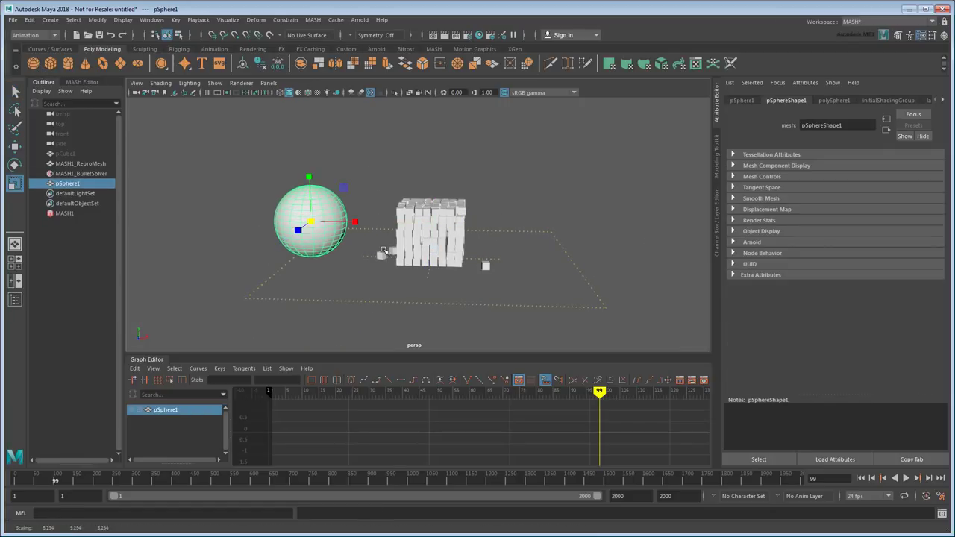
{"action": "left_click", "coordinate": [99, 174]}
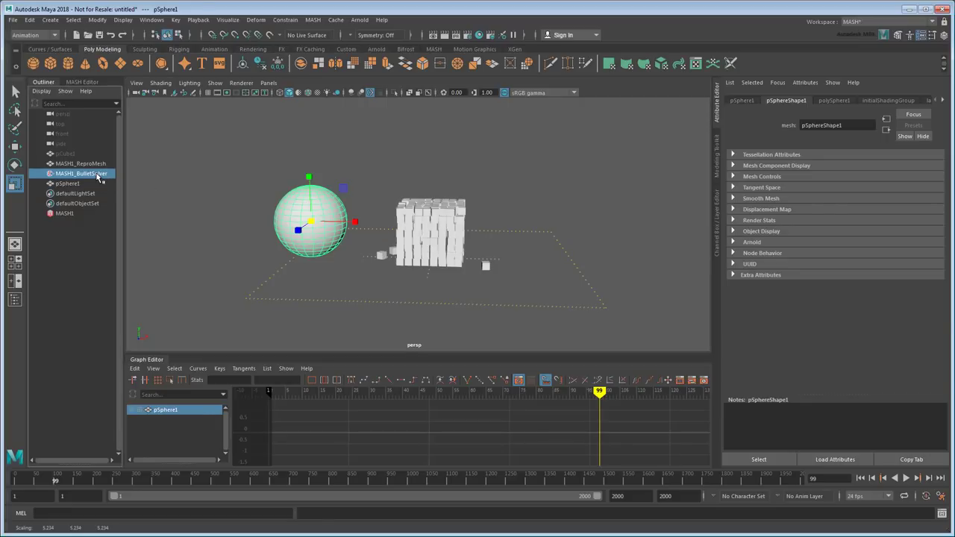
{"action": "middle_click_drag", "start_coordinate": [73, 188], "coordinate": [801, 292]}
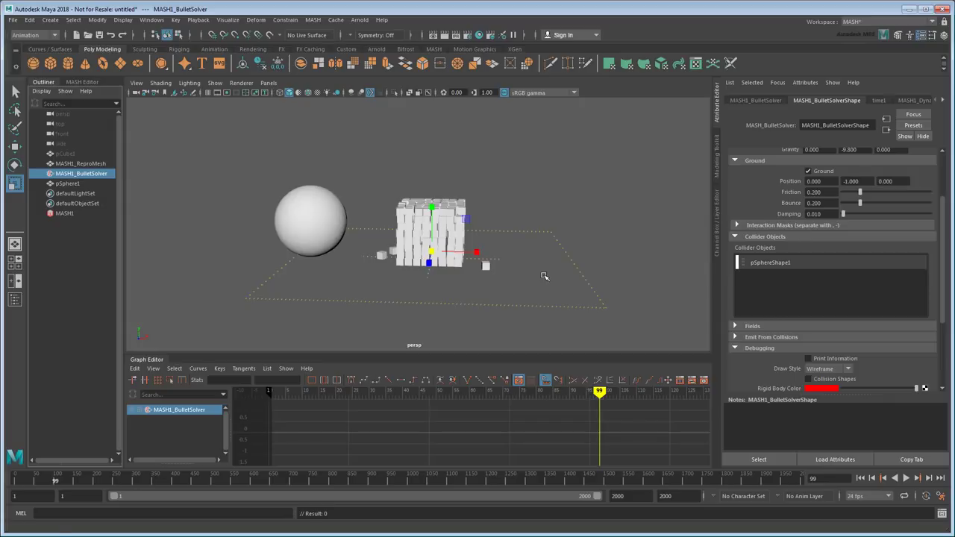
- Keyframe the sphere's Translate at frame 1 at X -17.657
{"action": "left_click", "coordinate": [860, 478]}
{"action": "left_click", "coordinate": [328, 222]}
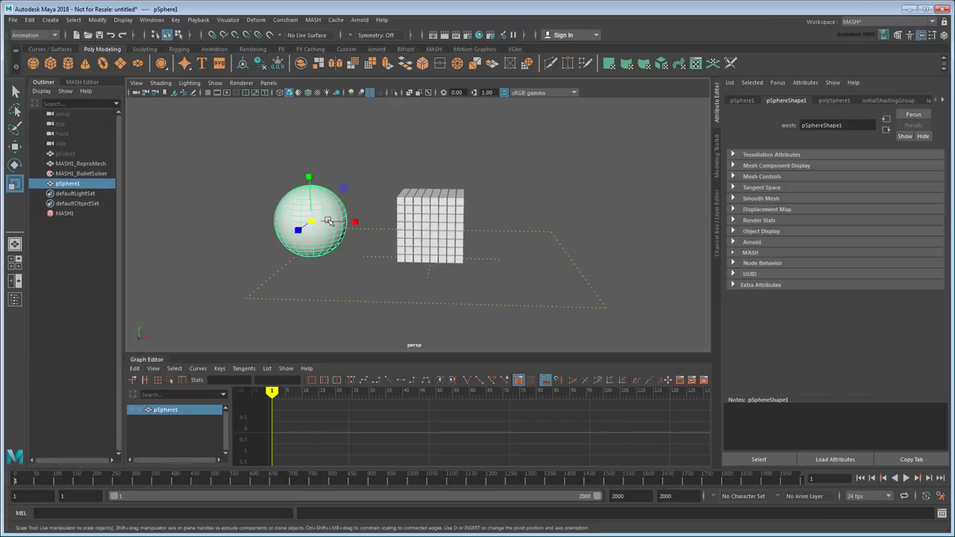
{"action": "left_click", "coordinate": [742, 100]}
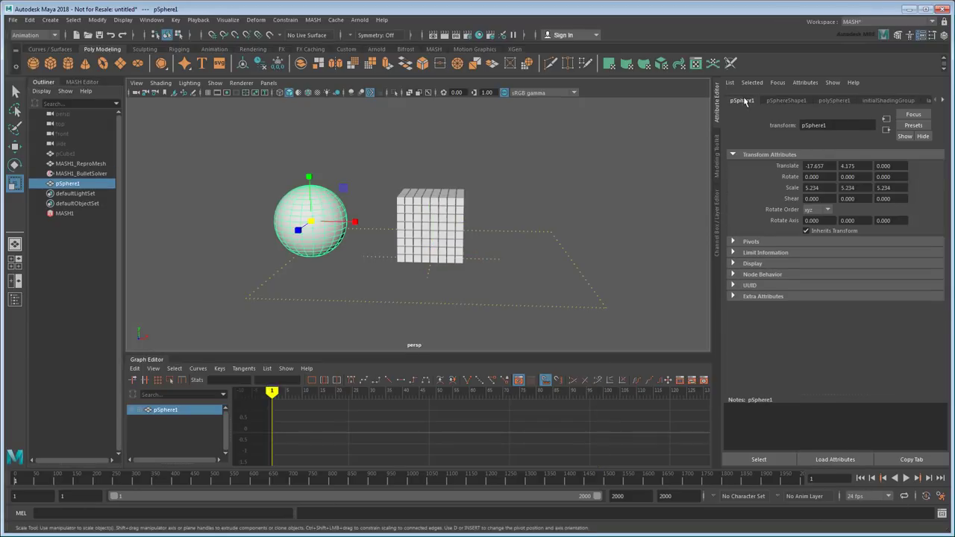
{"action": "right_click", "coordinate": [793, 170]}
{"action": "left_click", "coordinate": [820, 183]}
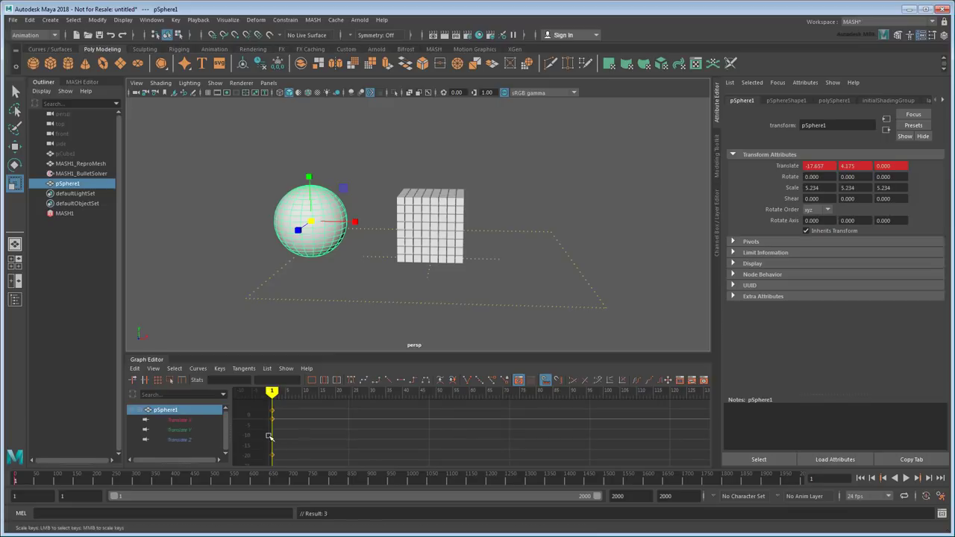
- At frame 49, move the sphere along X into the cube stack and keyframe its Translate
{"action": "key", "text": "alt+v"}
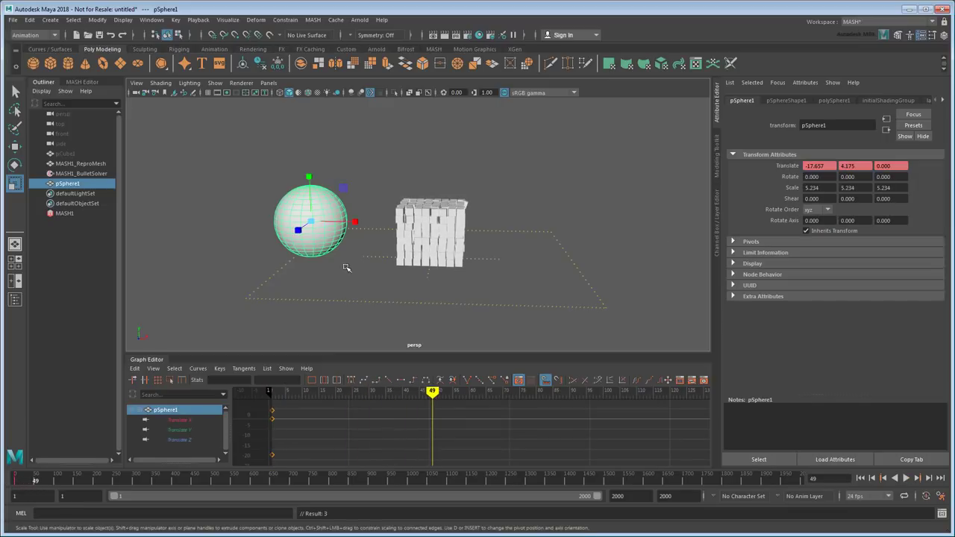
{"action": "key", "text": "w"}
{"action": "left_click_drag", "start_coordinate": [352, 222], "coordinate": [472, 222]}
{"action": "right_click", "coordinate": [793, 168]}
{"action": "left_click", "coordinate": [821, 182]}
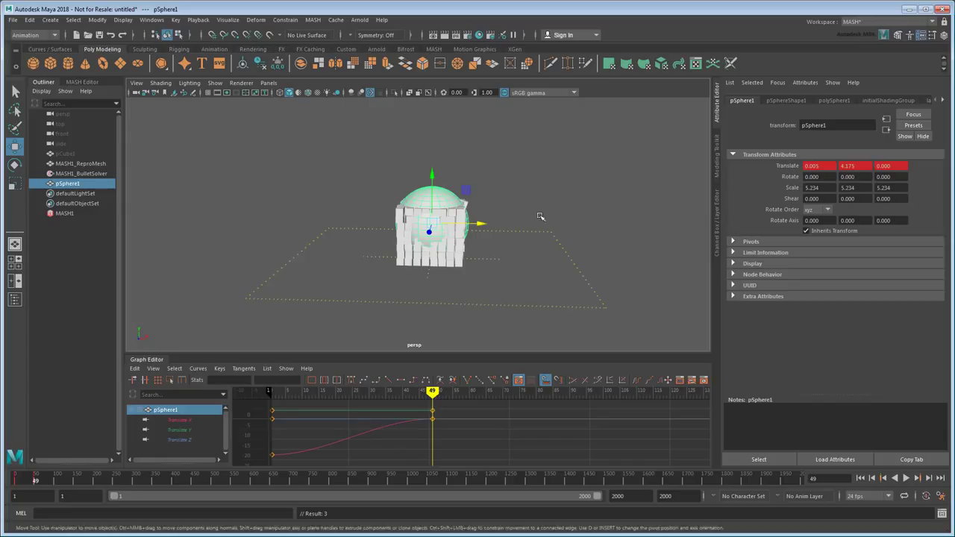
- Rewind to frame 1 and play the sphere crashing into the cubes
{"action": "left_click", "coordinate": [860, 478]}
{"action": "scroll", "coordinate": [492, 264], "scroll_direction": "up", "scroll_amount": 3}
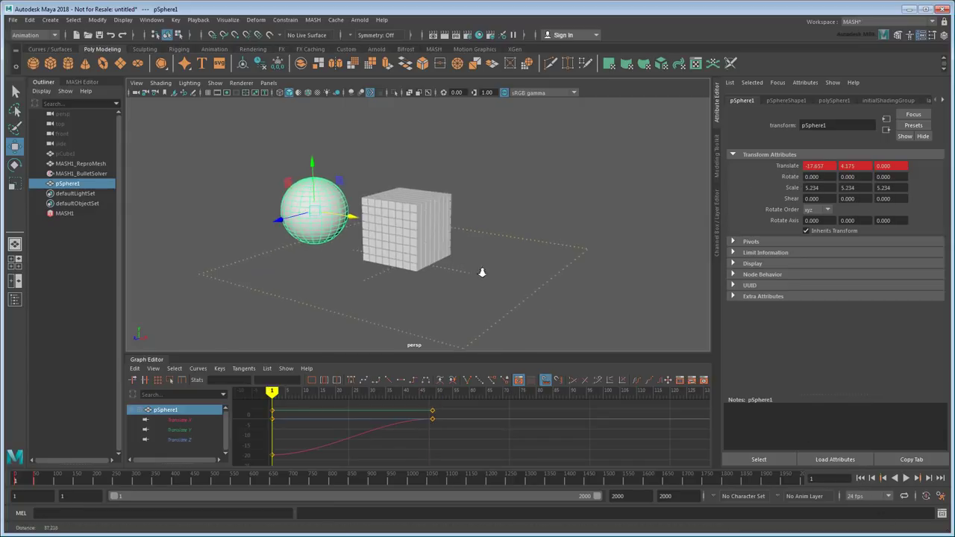
{"action": "left_click", "coordinate": [545, 234]}
{"action": "left_click", "coordinate": [906, 478]}
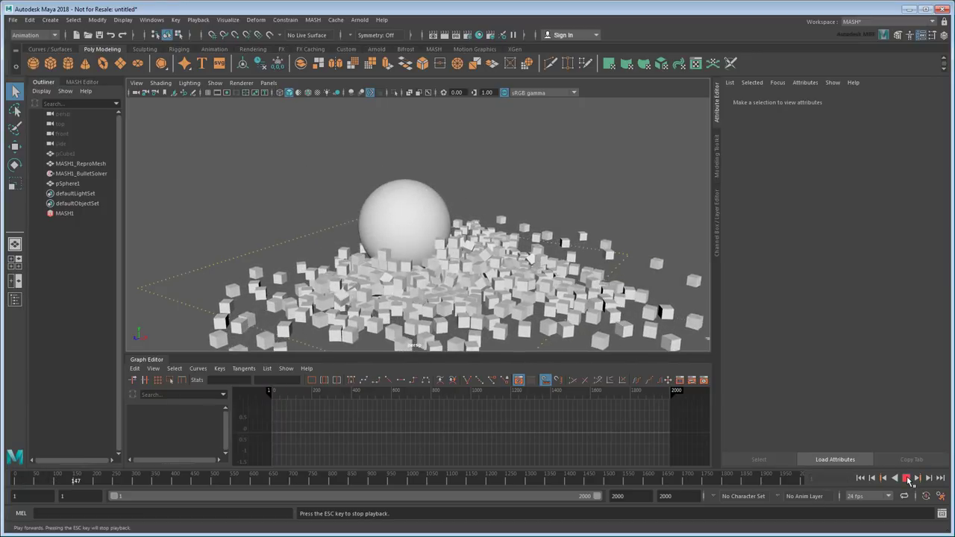
- Shrink the sphere to about a third of its size, play the simulation, then rewind
{"action": "left_click", "coordinate": [907, 479]}
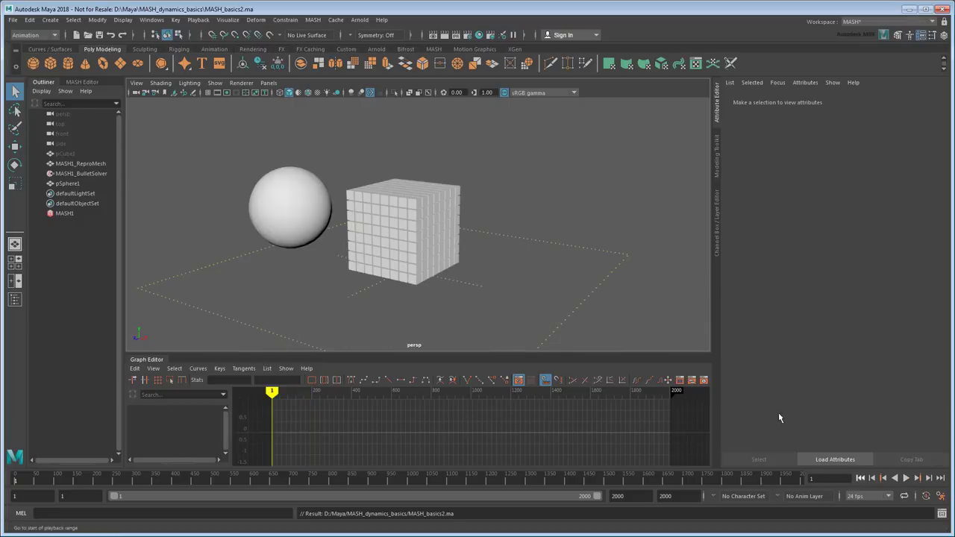
{"action": "left_click", "coordinate": [295, 221]}
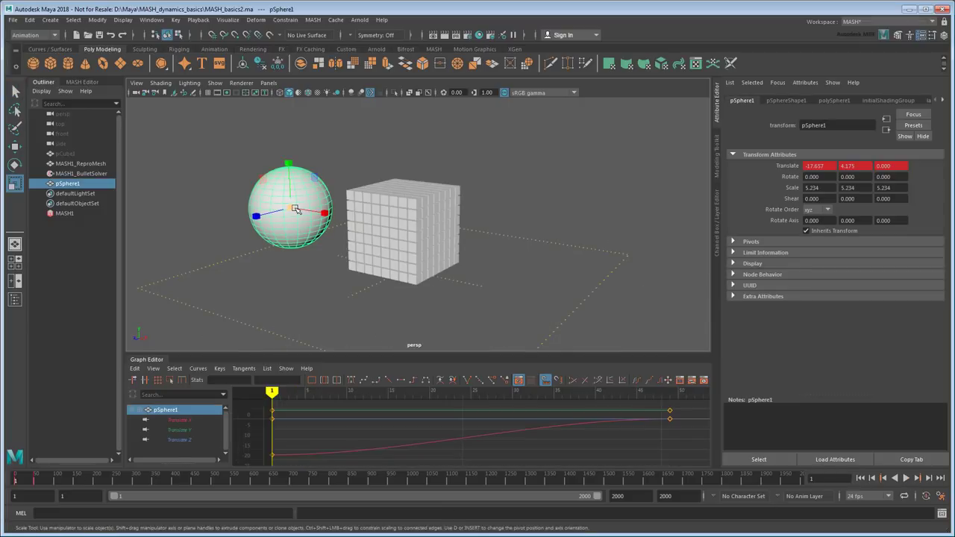
{"action": "left_click_drag", "start_coordinate": [291, 208], "coordinate": [247, 214]}
{"action": "key", "text": "q"}
{"action": "left_click", "coordinate": [263, 235]}
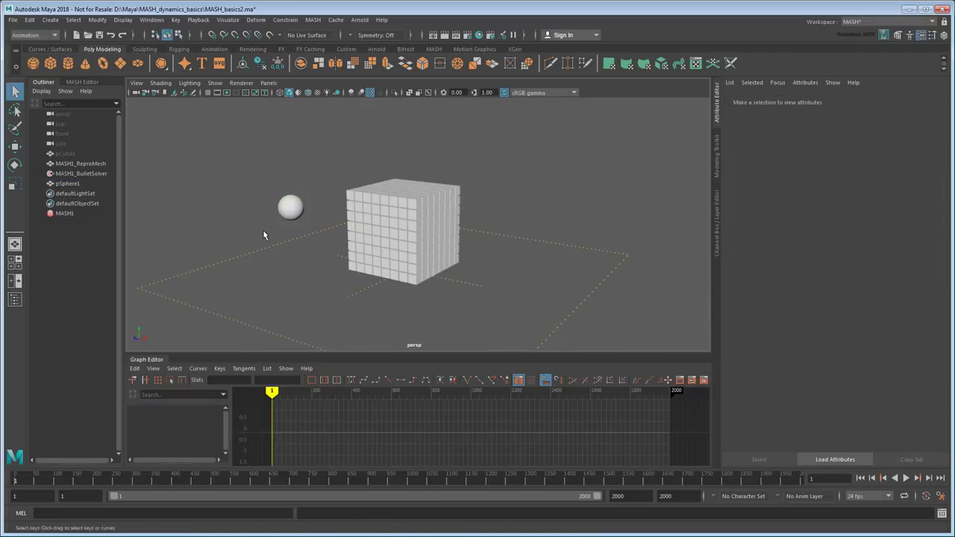
{"action": "left_click", "coordinate": [906, 478]}
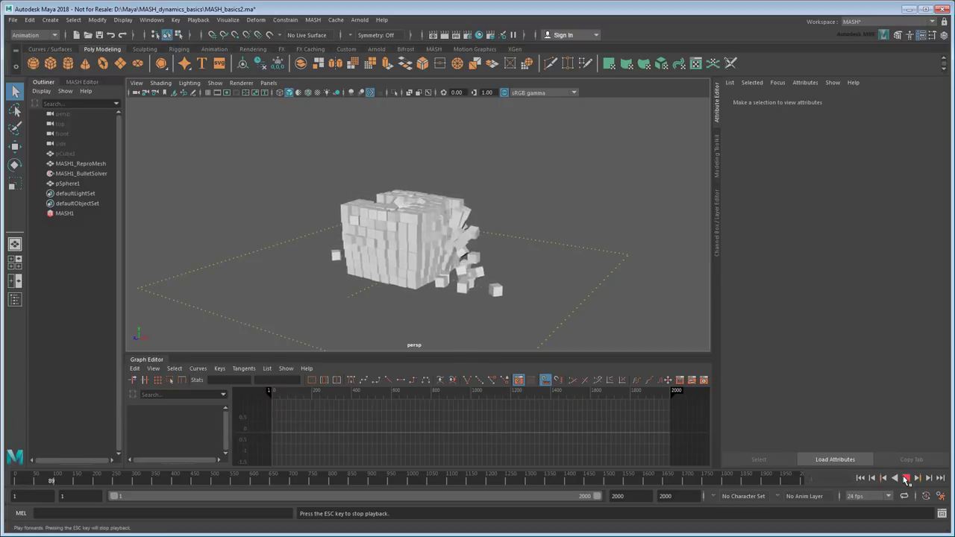
{"action": "left_click_drag", "start_coordinate": [505, 298], "coordinate": [393, 282], "text": "alt"}
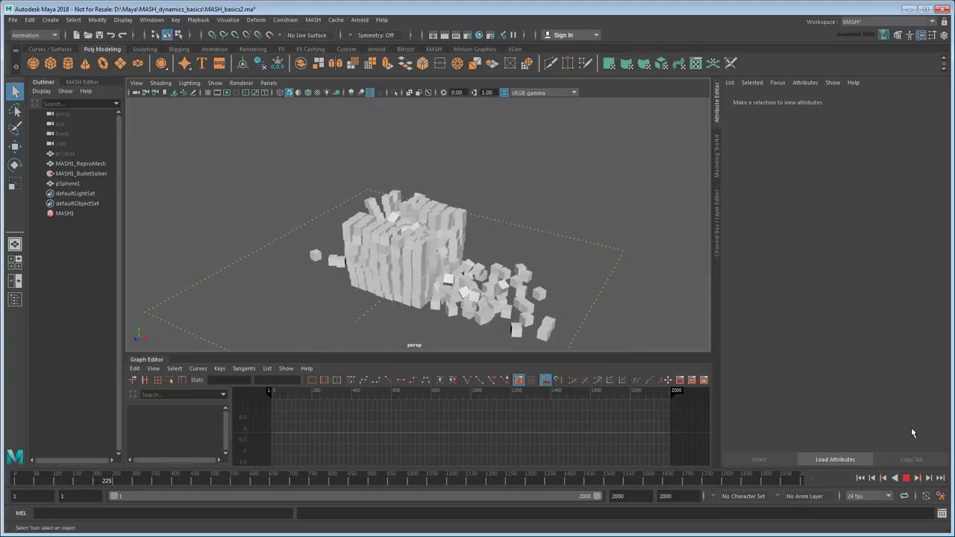
{"action": "key", "text": "Escape"}
{"action": "key", "text": "shift+alt+v"}
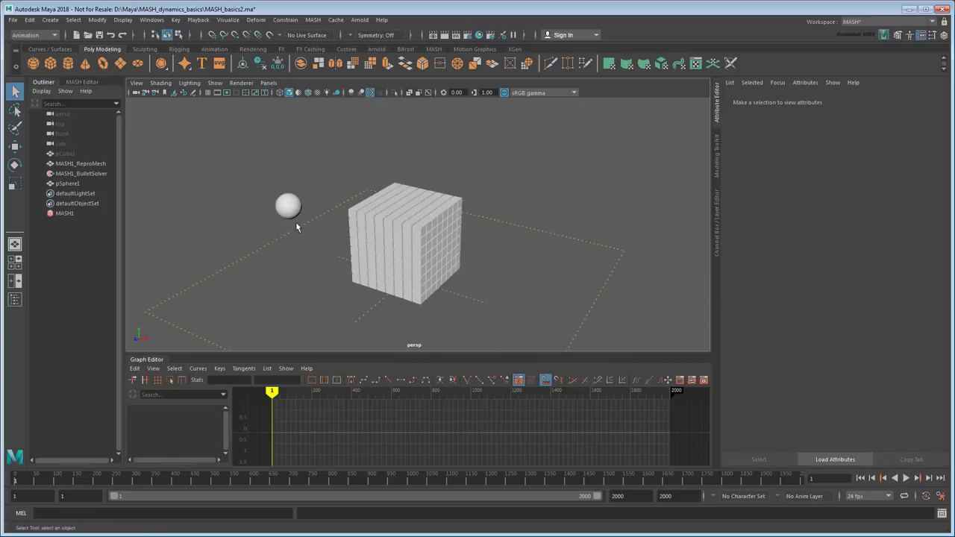
- Flatten the sphere to scale 7.951, 2.406, 7.951 and play the simulation to frame 177
{"action": "left_click", "coordinate": [292, 214]}
{"action": "mouse_move", "coordinate": [308, 241]}
{"action": "left_mouse_down", "text": "alt"}
{"action": "mouse_move", "coordinate": [331, 230]}
{"action": "mouse_move", "coordinate": [298, 235]}
{"action": "left_mouse_up", "text": "alt"}
{"action": "key", "text": "r"}
{"action": "mouse_move", "coordinate": [298, 234]}
{"action": "middle_mouse_down"}
{"action": "mouse_move", "coordinate": [331, 227]}
{"action": "mouse_move", "coordinate": [324, 237]}
{"action": "mouse_move", "coordinate": [312, 224]}
{"action": "middle_mouse_up"}
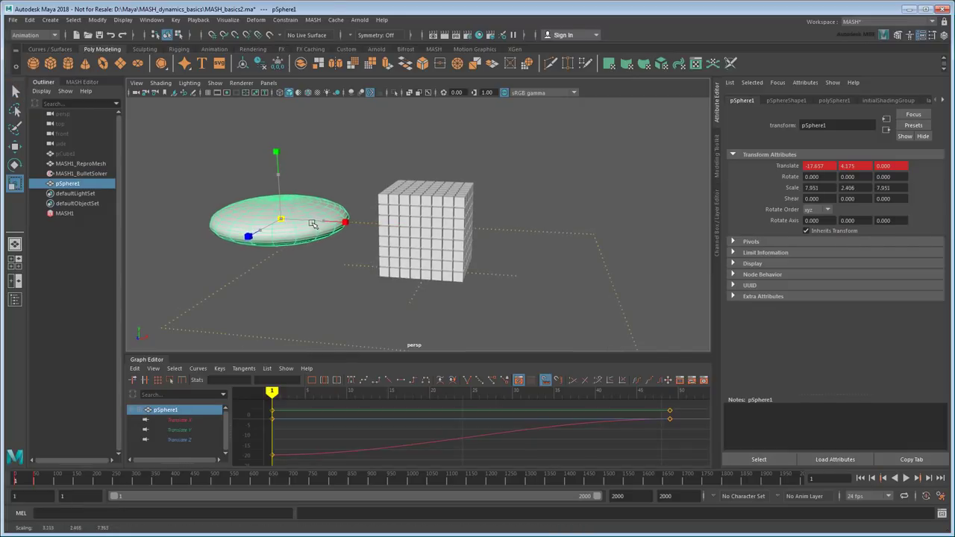
{"action": "left_click", "coordinate": [905, 478]}
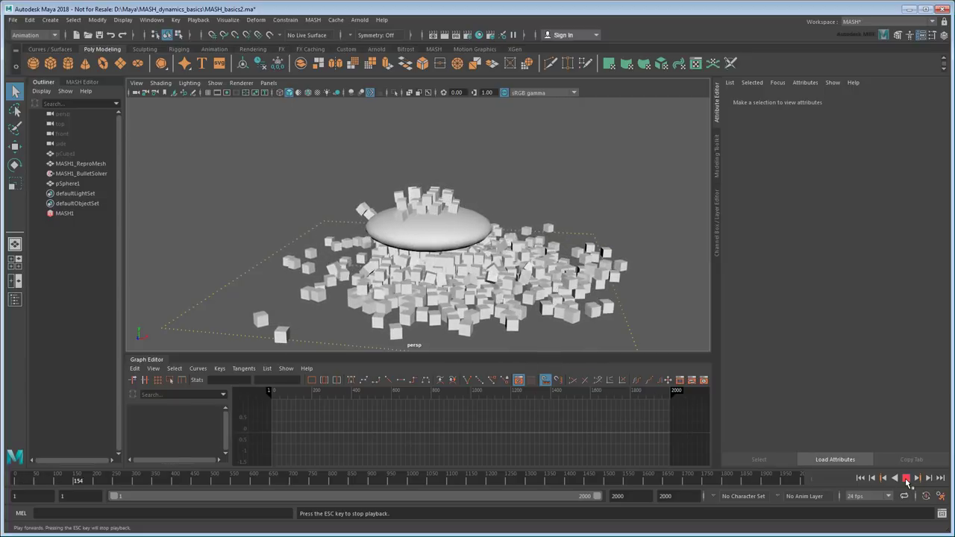
{"action": "left_click", "coordinate": [906, 478]}
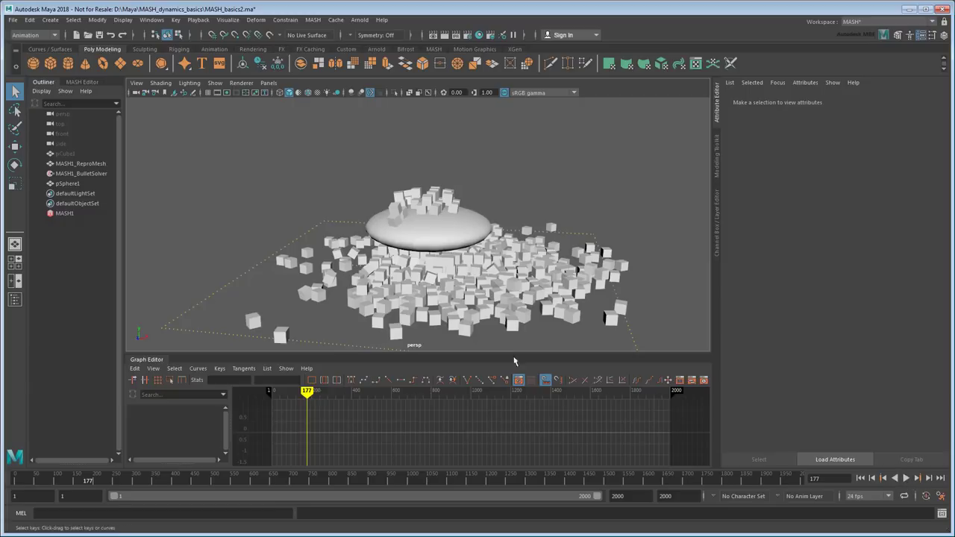
- Open pSphereShape1's MASH collision settings from MASH1_BulletSolver and set Bounce to 1
{"action": "left_click", "coordinate": [83, 174]}
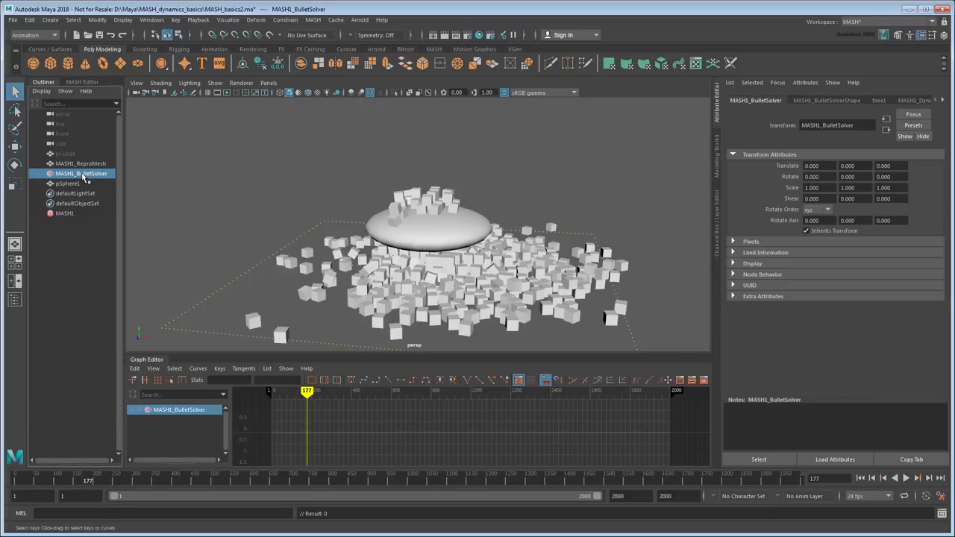
{"action": "left_click", "coordinate": [826, 100]}
{"action": "double_click", "coordinate": [779, 263]}
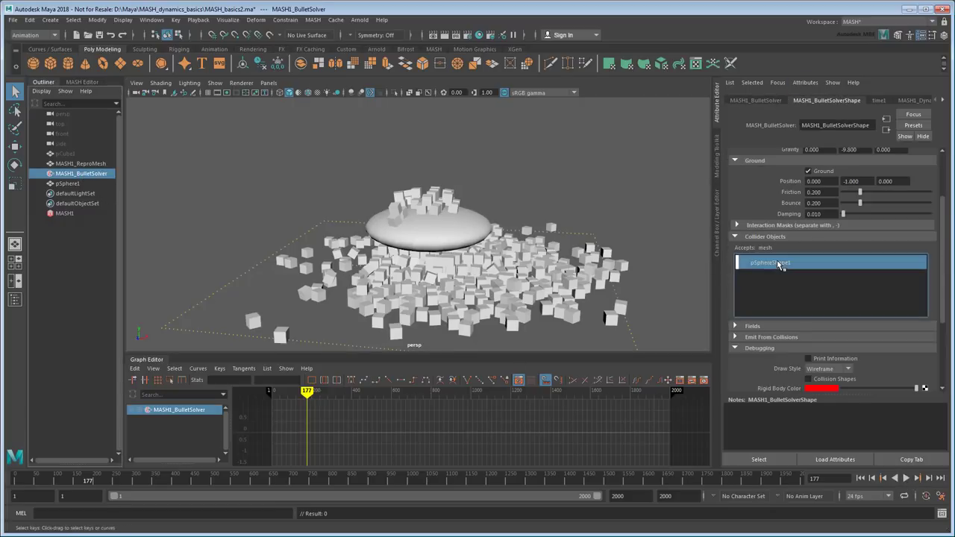
{"action": "left_click", "coordinate": [750, 252]}
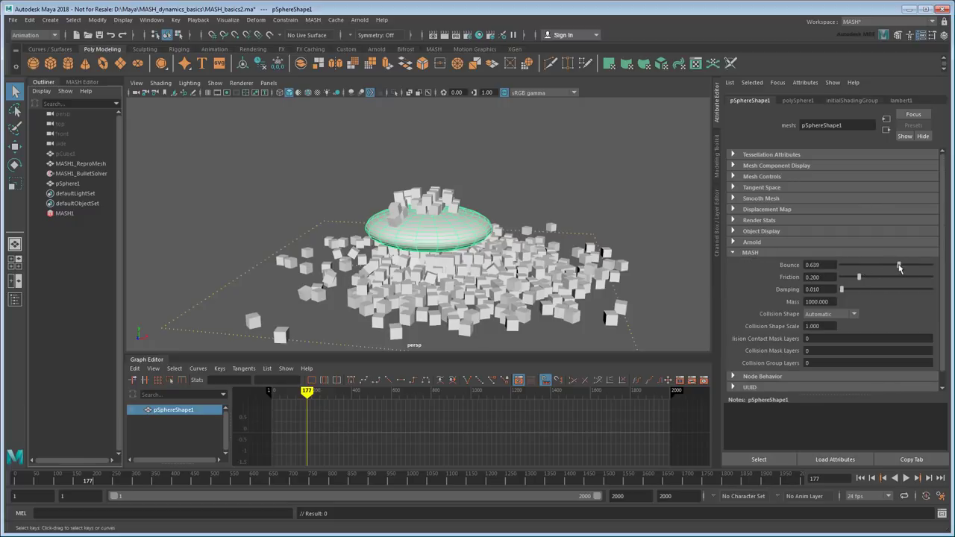
- Scale the sphere into a tall, narrow ellipsoid and play the simulation to frame 168
{"action": "left_click", "coordinate": [860, 478]}
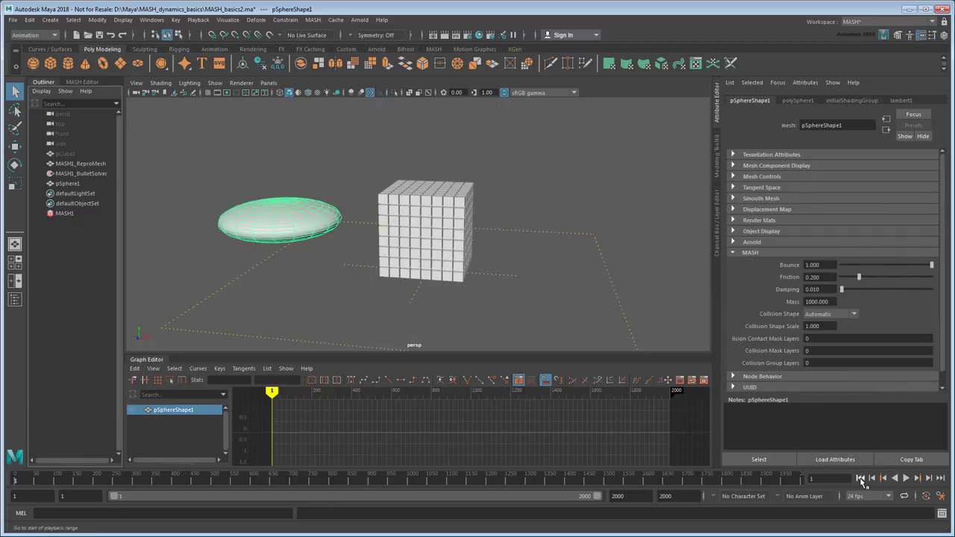
{"action": "left_click", "coordinate": [279, 218]}
{"action": "key", "text": "r"}
{"action": "left_click_drag", "start_coordinate": [276, 174], "coordinate": [276, 111]}
{"action": "left_click_drag", "start_coordinate": [314, 217], "coordinate": [299, 218]}
{"action": "key", "text": "q"}
{"action": "left_click", "coordinate": [906, 478]}
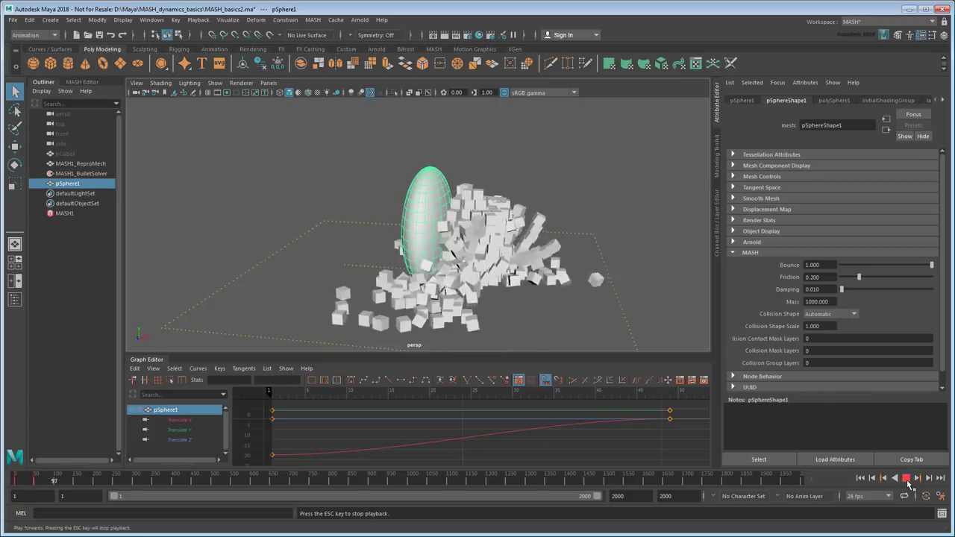
{"action": "left_click", "coordinate": [906, 479]}
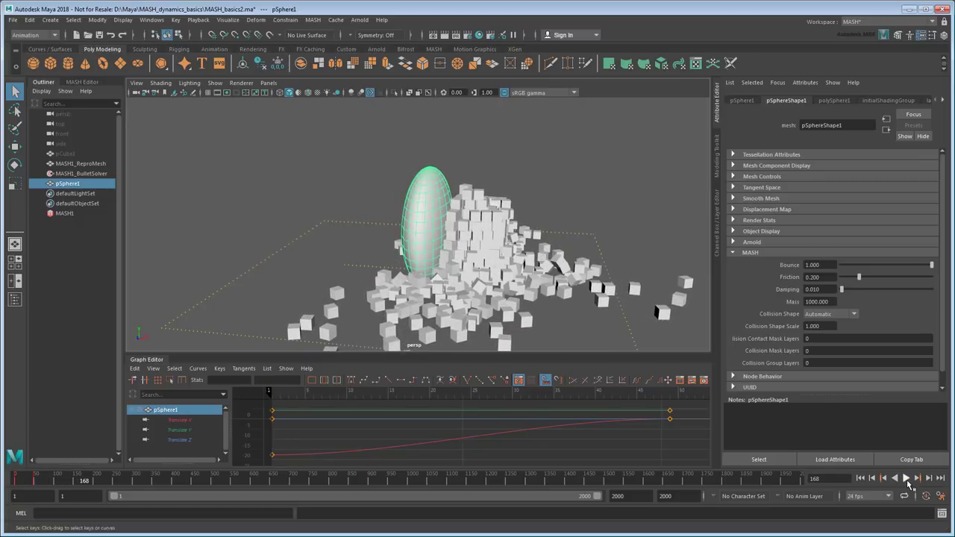
- Rewind to frame 1, select MASH1_Dynamics and bring up the Constraints context menu
{"action": "left_click", "coordinate": [862, 479]}
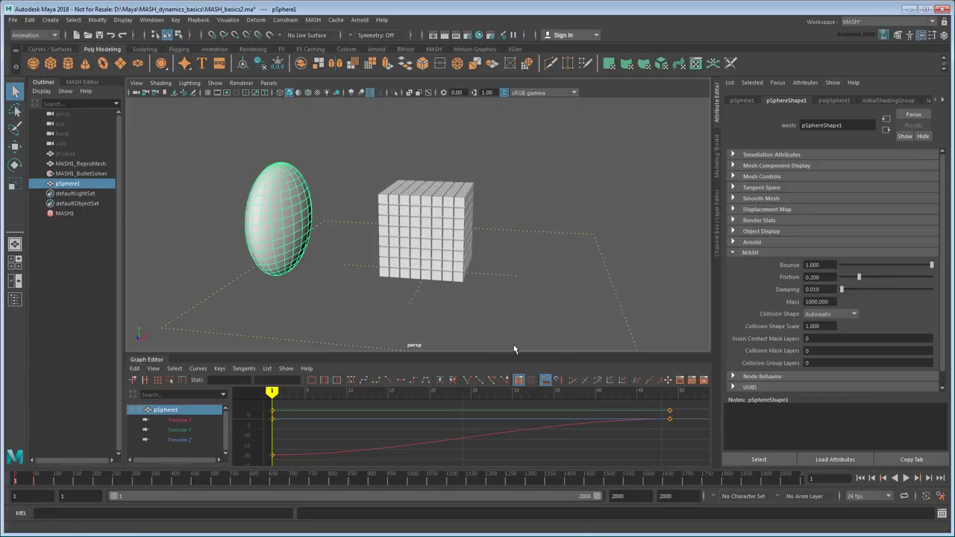
{"action": "key", "text": "w"}
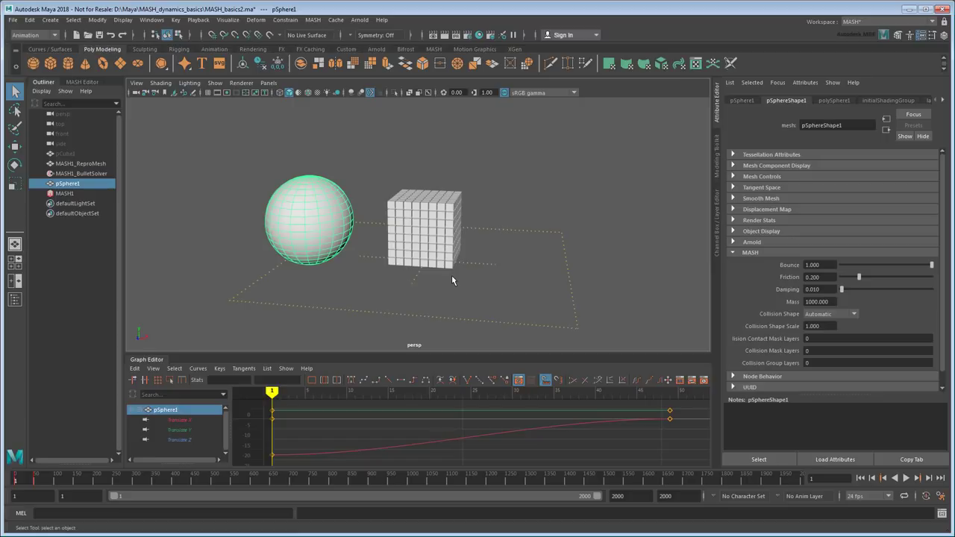
{"action": "left_click", "coordinate": [89, 83]}
{"action": "left_click", "coordinate": [84, 121]}
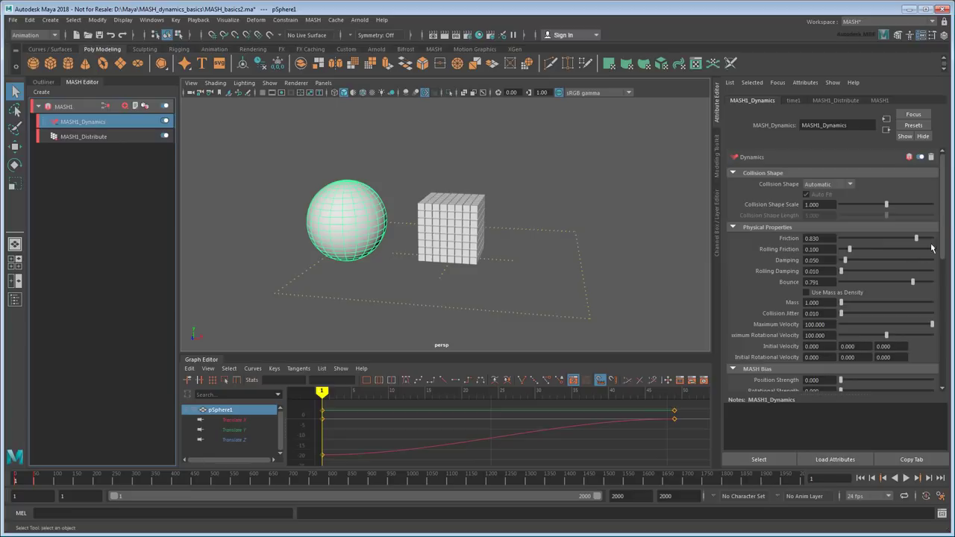
{"action": "left_click_drag", "start_coordinate": [942, 226], "coordinate": [942, 357]}
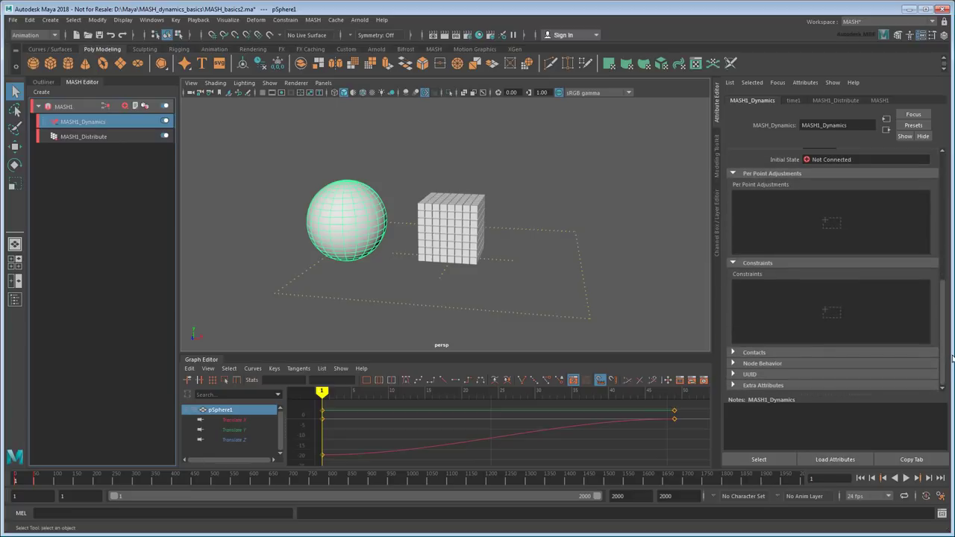
{"action": "right_click", "coordinate": [755, 295]}
- Create a MASH constraint, test it to frame 66, then rewind to frame 1
{"action": "left_click", "coordinate": [774, 295]}
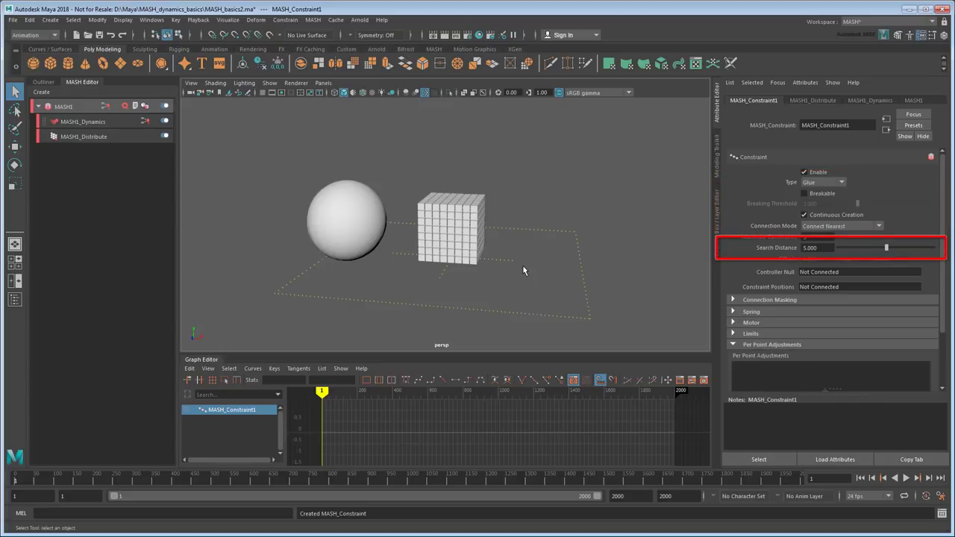
{"action": "left_click", "coordinate": [906, 478]}
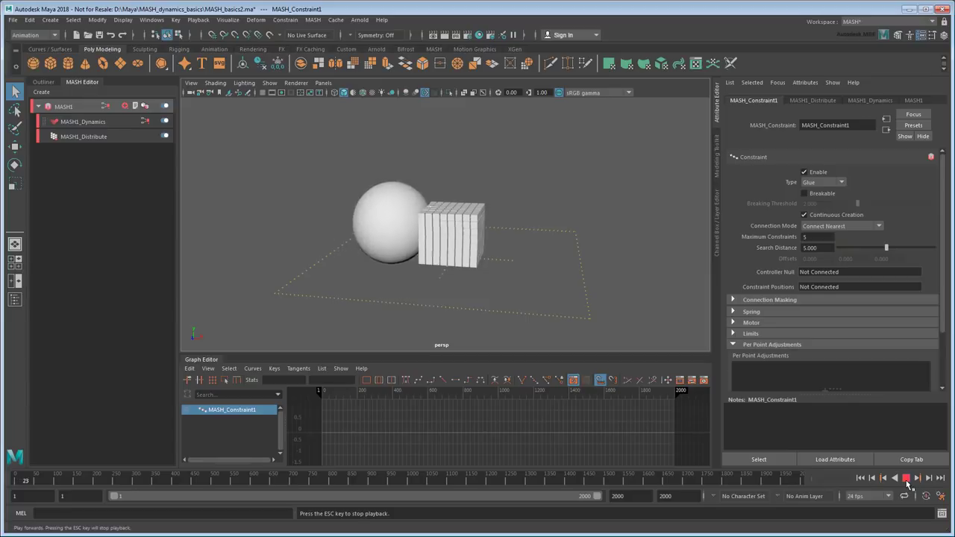
{"action": "left_click", "coordinate": [905, 479]}
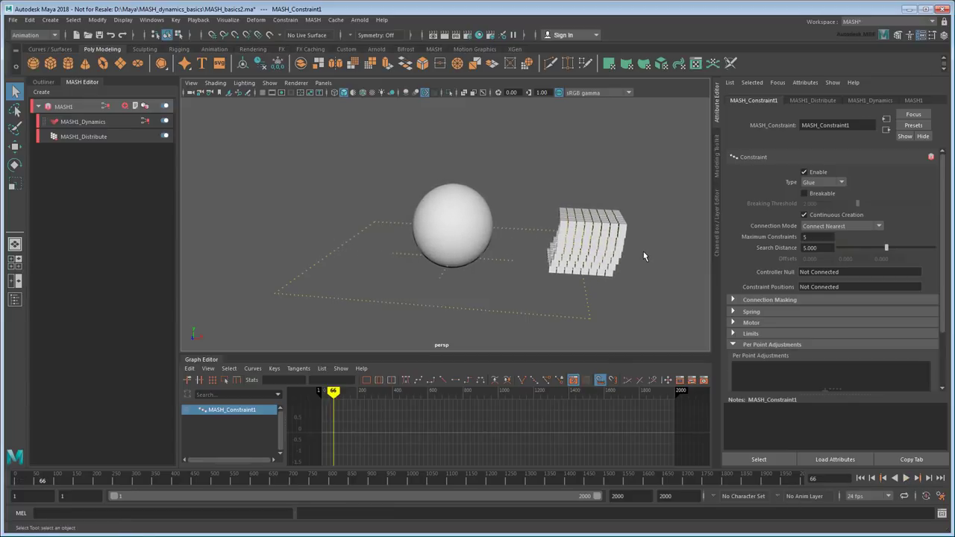
{"action": "left_click", "coordinate": [860, 478]}
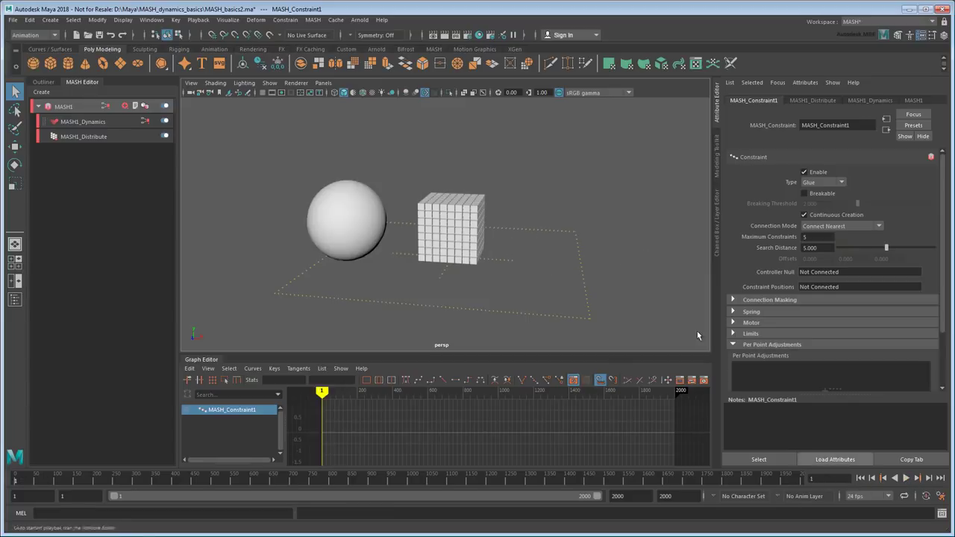
- Lower the constraint's Search Distance to about 0.84 while viewing the cube grid frontally
{"action": "scroll", "coordinate": [565, 266], "scroll_direction": "up", "scroll_amount": 2}
{"action": "left_click_drag", "start_coordinate": [559, 262], "coordinate": [563, 251], "text": "alt"}
{"action": "right_click_drag", "start_coordinate": [562, 252], "coordinate": [672, 270], "text": "alt"}
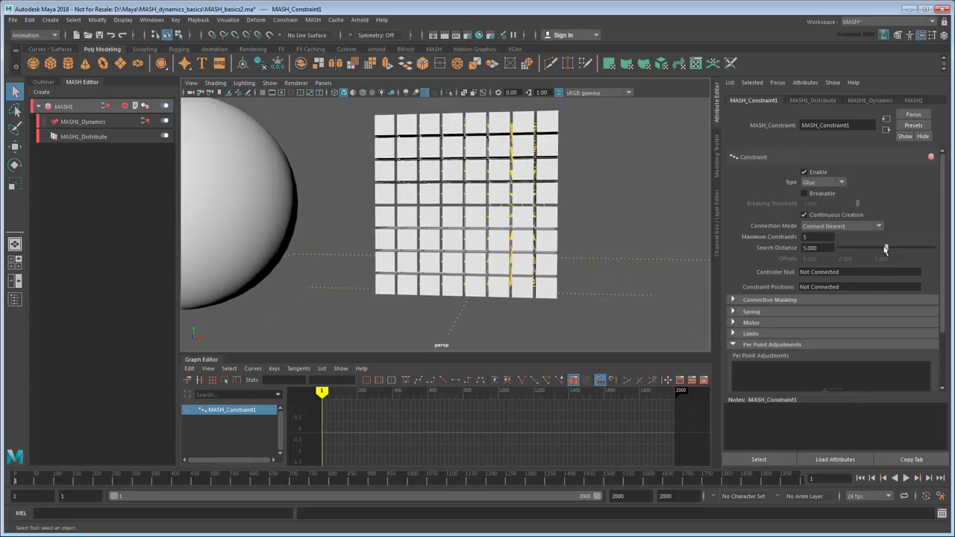
{"action": "left_click_drag", "start_coordinate": [887, 251], "coordinate": [846, 252]}
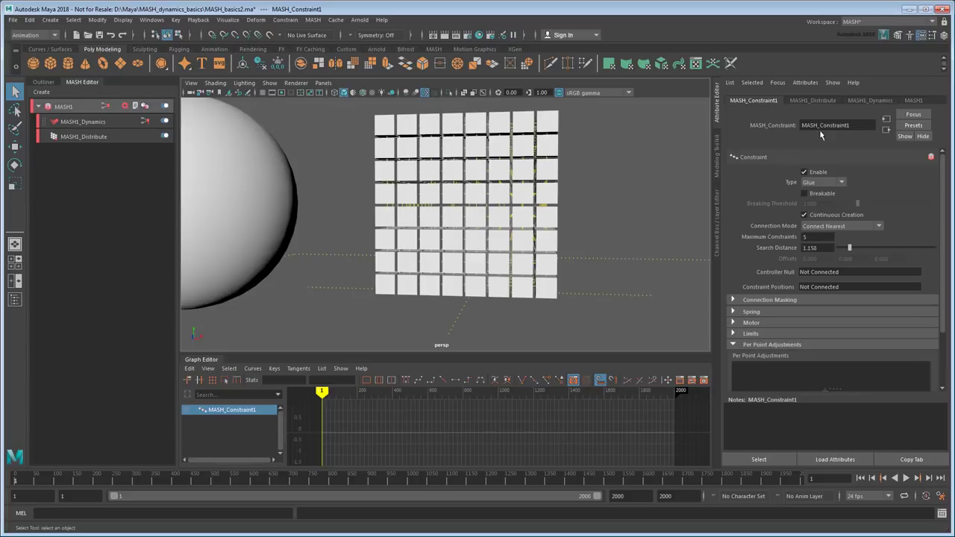
- Reduce MASH1_Distribute Grid Z from 8 to 5 and frame the whole scene
{"action": "left_click", "coordinate": [812, 100]}
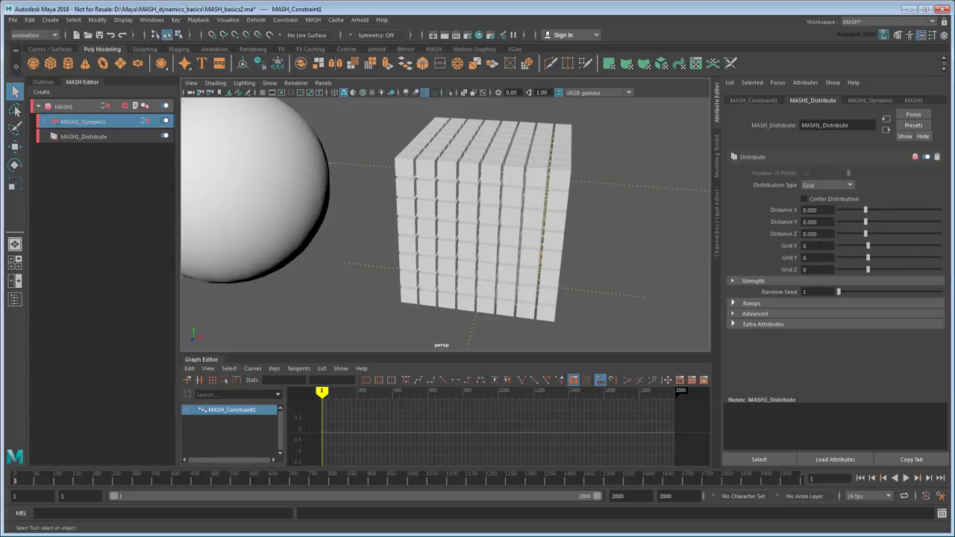
{"action": "left_click_drag", "start_coordinate": [868, 270], "coordinate": [855, 270]}
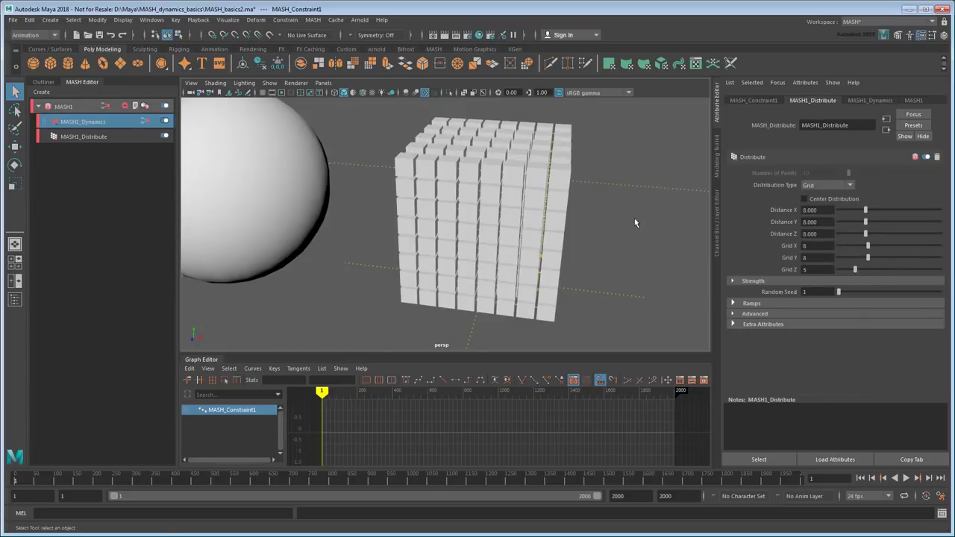
{"action": "left_click_drag", "start_coordinate": [634, 218], "coordinate": [514, 230], "text": "alt"}
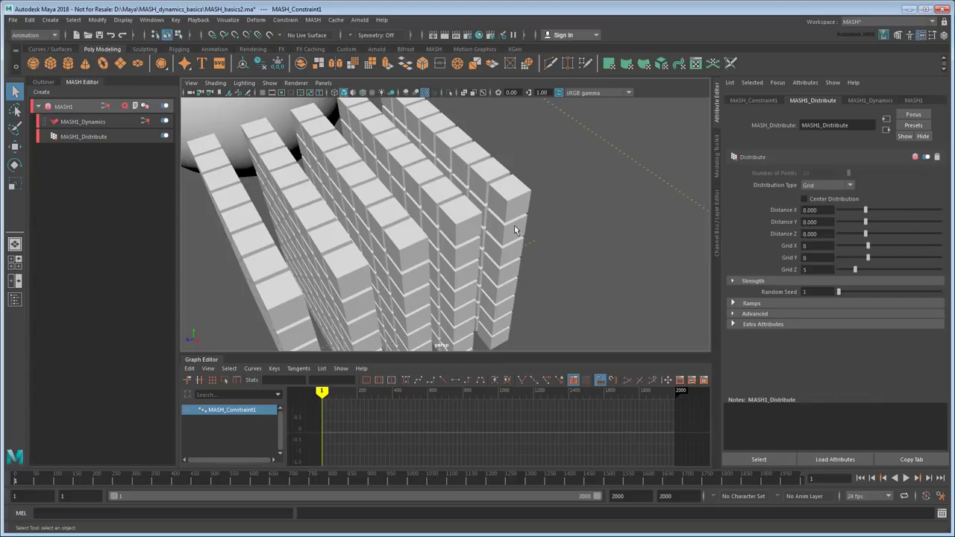
{"action": "key", "text": "f"}
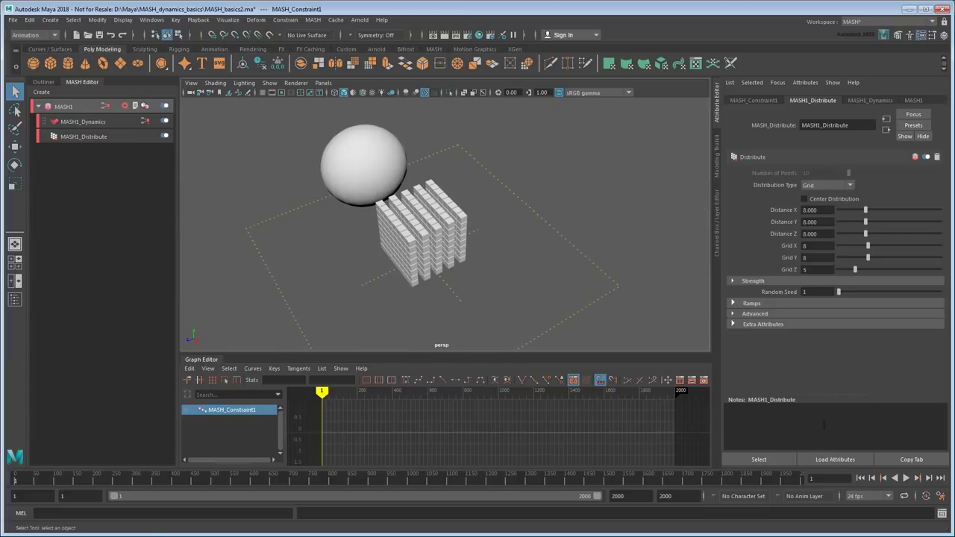
- Play the falling cubes, stop with Esc, and rewind to frame 1
{"action": "left_click", "coordinate": [906, 479]}
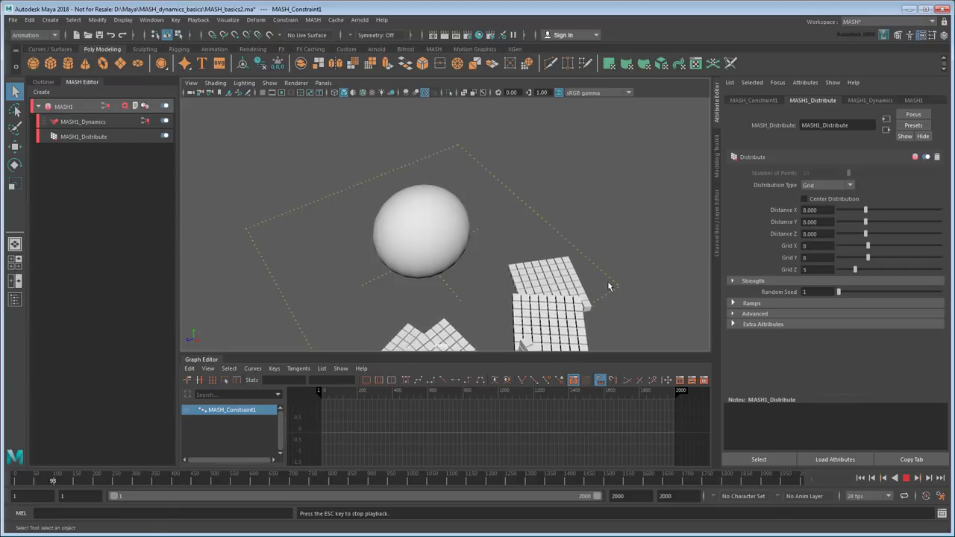
{"action": "middle_click_drag", "start_coordinate": [545, 283], "coordinate": [571, 170], "text": "alt"}
{"action": "key", "text": "Escape"}
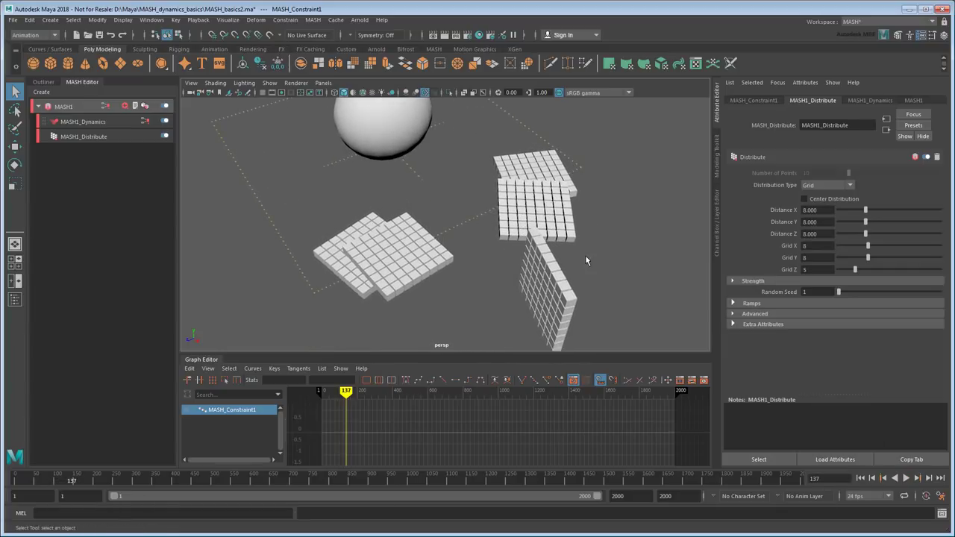
{"action": "scroll", "coordinate": [584, 261], "scroll_direction": "down", "scroll_amount": 2}
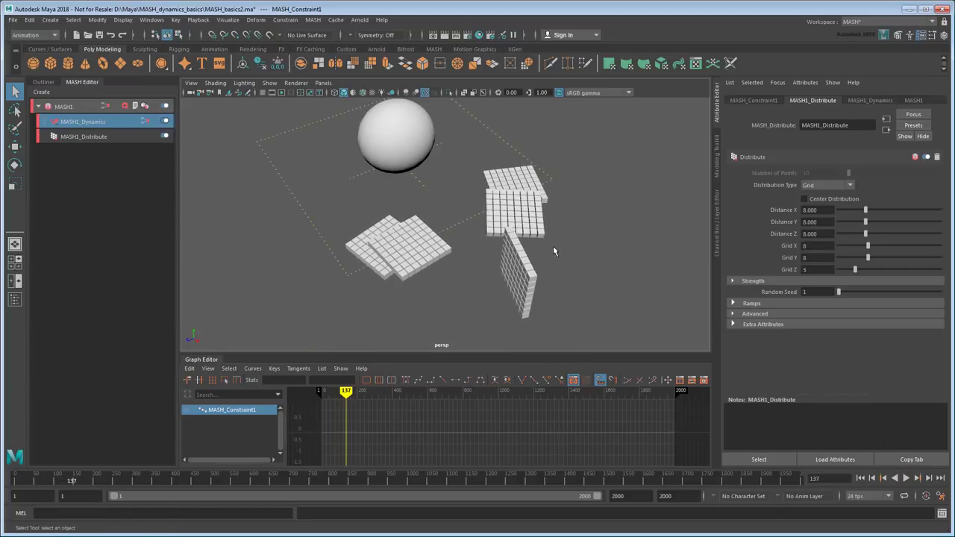
{"action": "left_click", "coordinate": [860, 478]}
{"action": "left_click_drag", "start_coordinate": [418, 193], "coordinate": [498, 247], "text": "alt"}
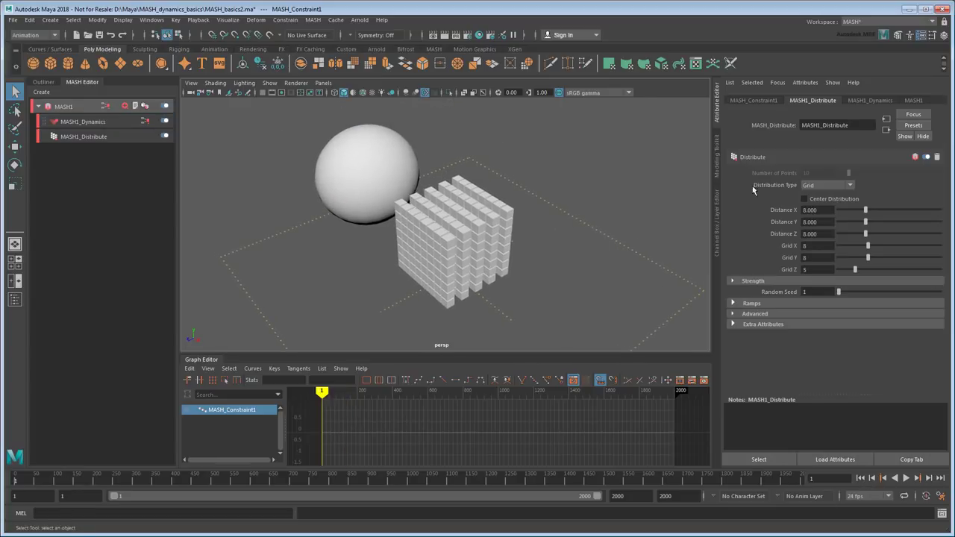
- Switch the constraint to Spring and rebuild the grid as a 1 by 13 wall with wider spacing
{"action": "left_click", "coordinate": [763, 100]}
{"action": "left_click", "coordinate": [832, 183]}
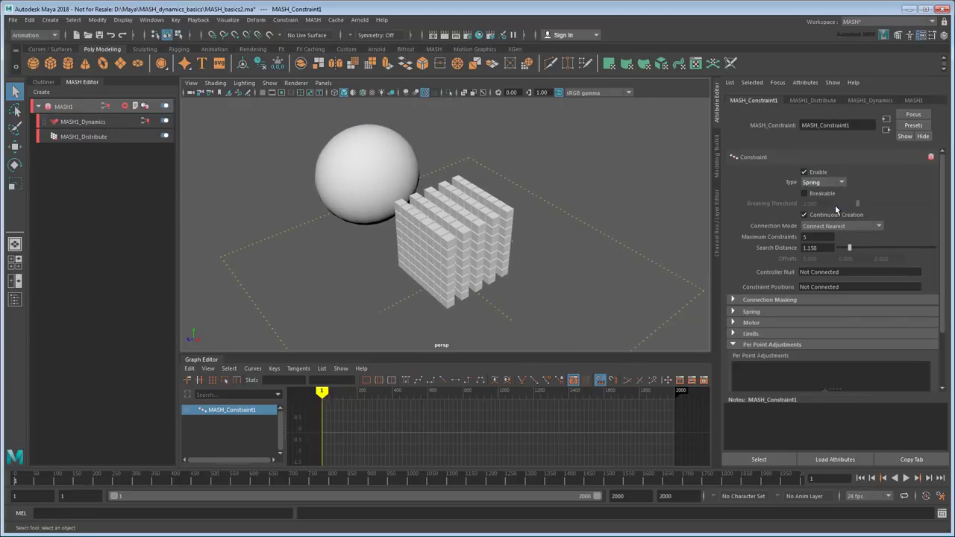
{"action": "left_click", "coordinate": [812, 100]}
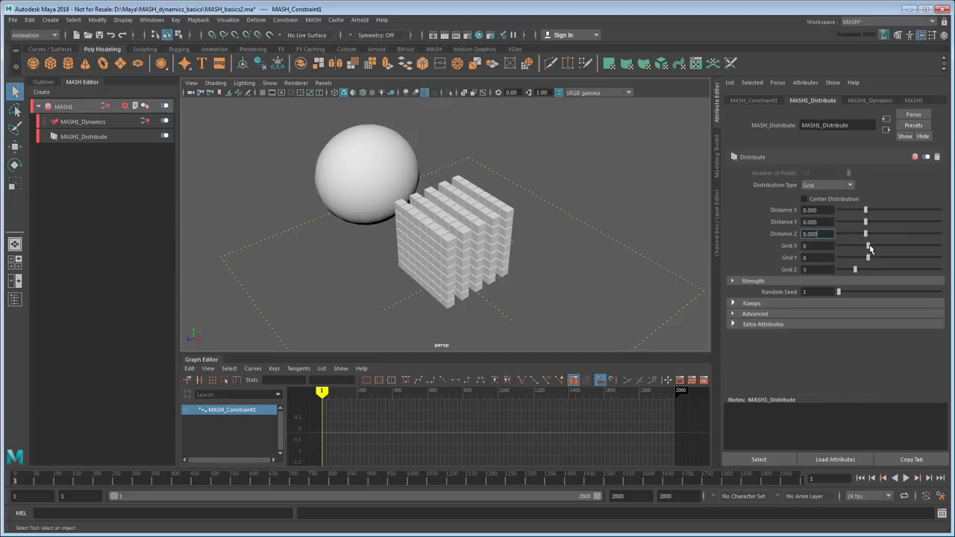
{"action": "left_click_drag", "start_coordinate": [868, 246], "coordinate": [835, 246]}
{"action": "left_click_drag", "start_coordinate": [531, 236], "coordinate": [565, 227], "text": "alt"}
{"action": "left_click_drag", "start_coordinate": [866, 222], "coordinate": [889, 270]}
{"action": "left_click_drag", "start_coordinate": [519, 209], "coordinate": [513, 248], "text": "alt"}
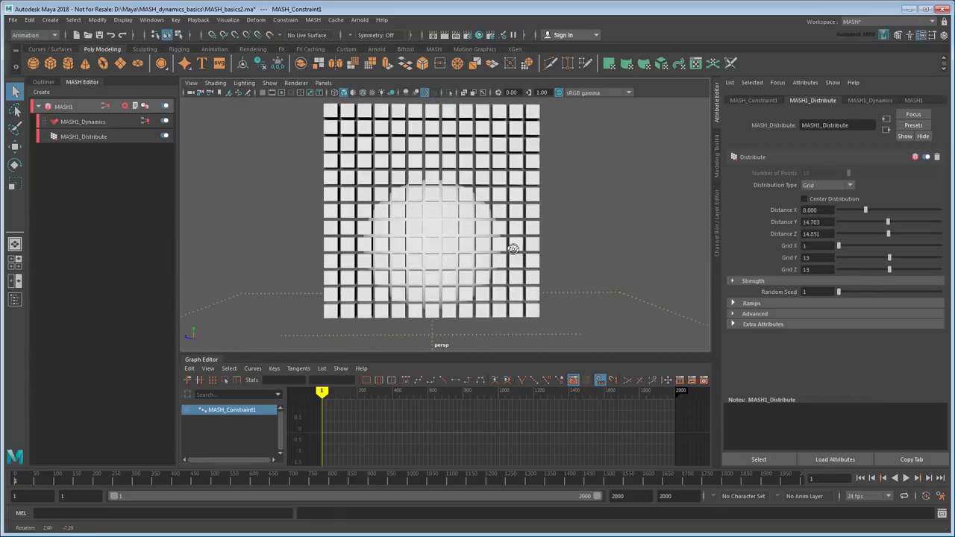
- Play the simulation to test the spring-linked wall against the sphere
{"action": "left_click", "coordinate": [754, 101]}
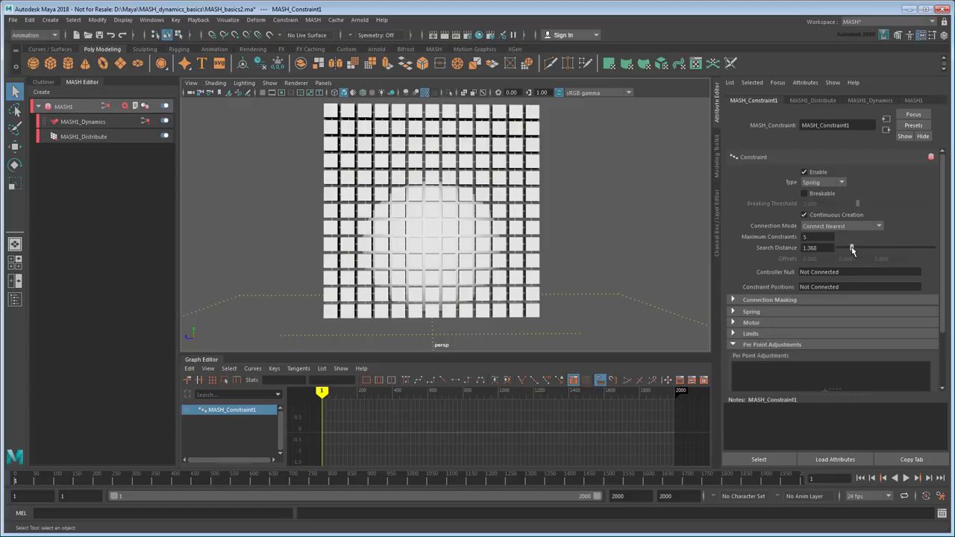
{"action": "right_click_drag", "start_coordinate": [584, 238], "coordinate": [481, 273], "text": "alt"}
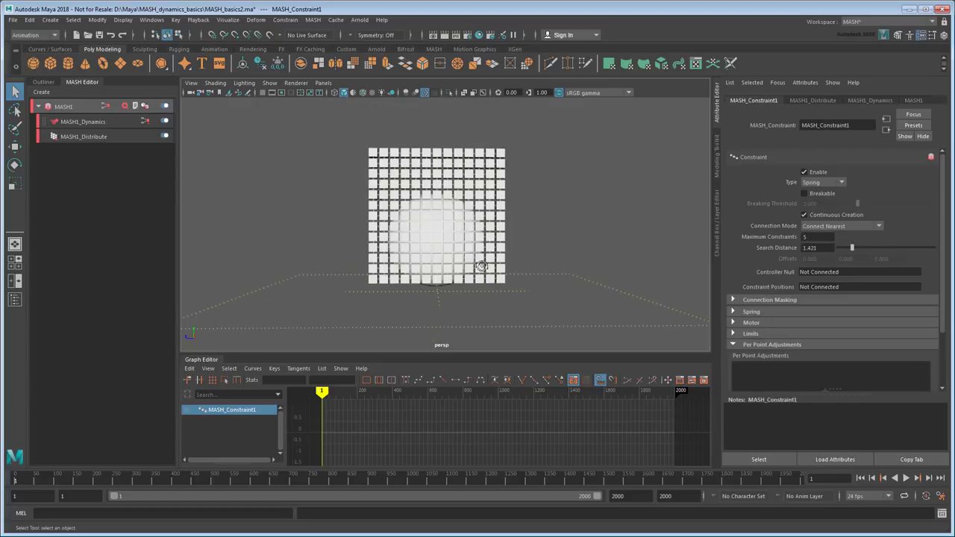
{"action": "left_click_drag", "start_coordinate": [482, 273], "coordinate": [543, 271], "text": "alt"}
{"action": "left_click", "coordinate": [905, 478]}
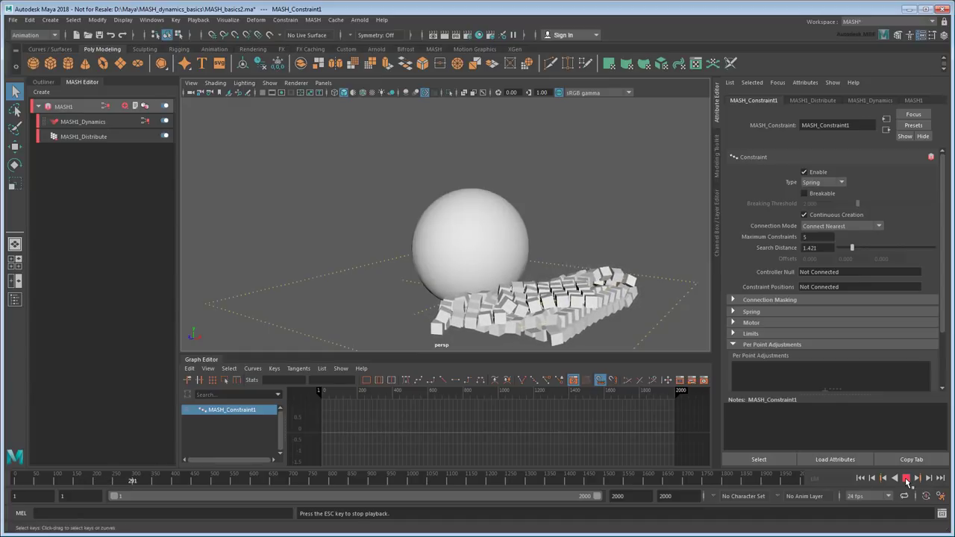
{"action": "left_click", "coordinate": [905, 478]}
- Set Connection Mode to Connect To Offset Point with an Offsets Y of 5
{"action": "left_click", "coordinate": [859, 480]}
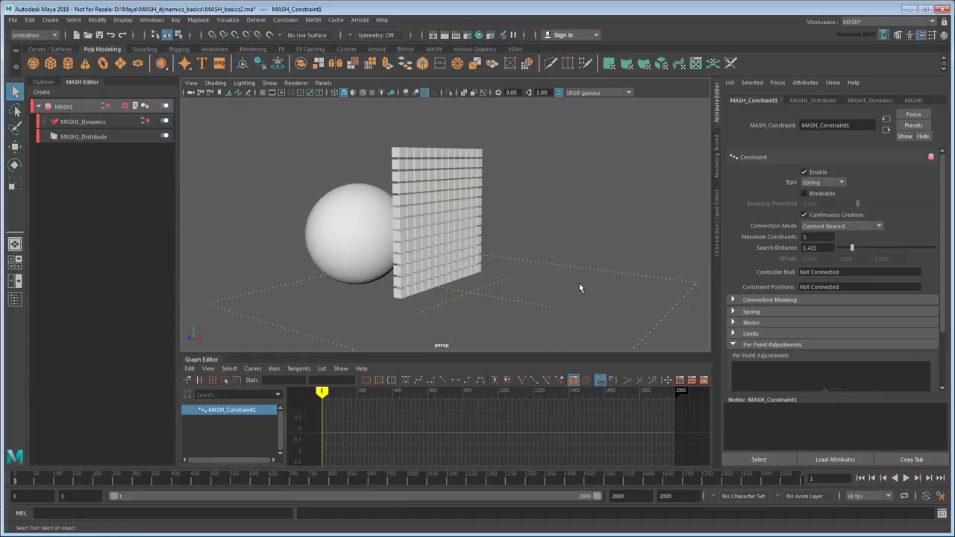
{"action": "left_click", "coordinate": [877, 226]}
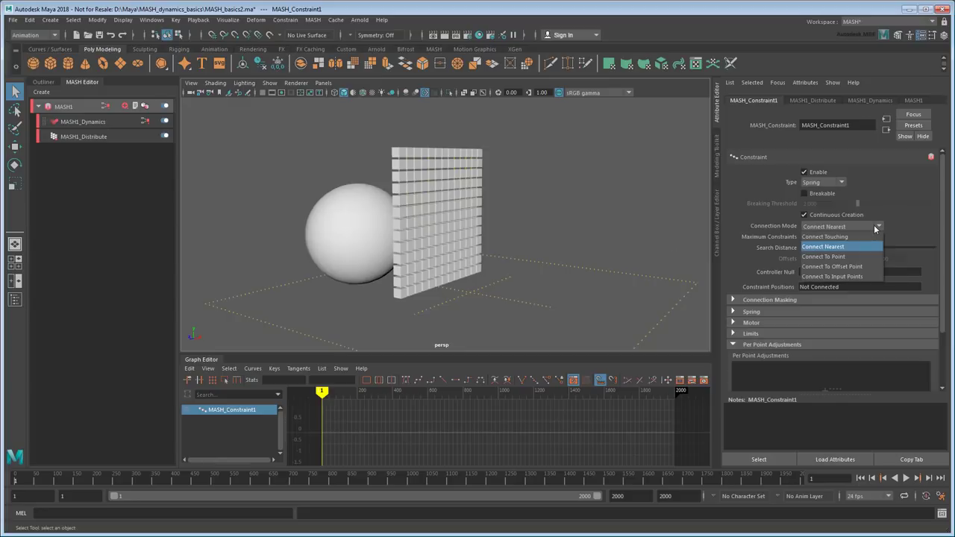
{"action": "left_click", "coordinate": [859, 267]}
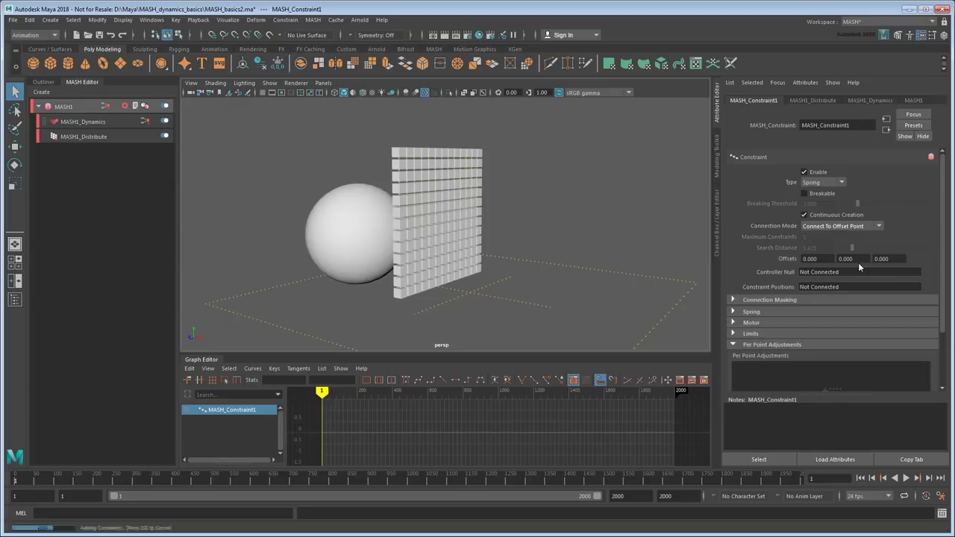
{"action": "left_click", "coordinate": [856, 259]}
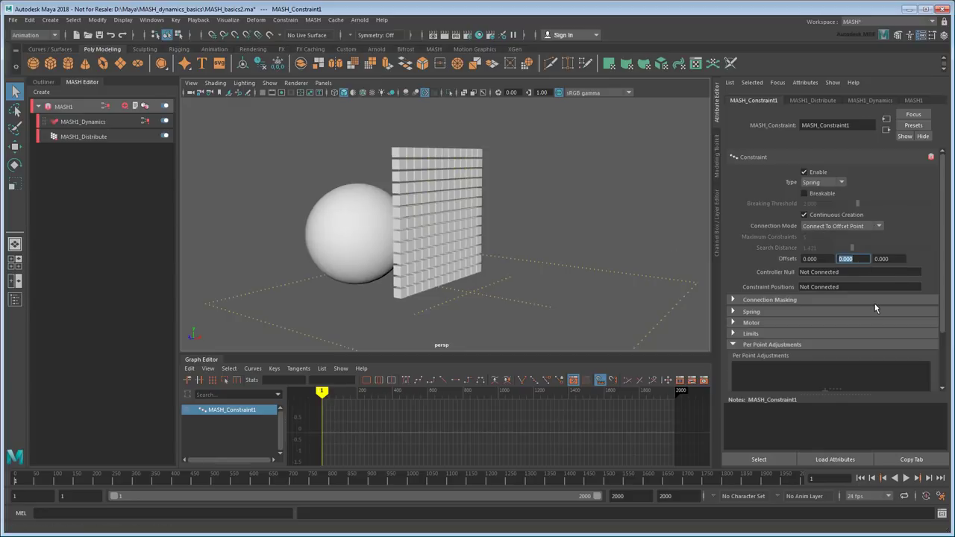
{"action": "type", "text": "5"}
{"action": "key", "text": "Return"}
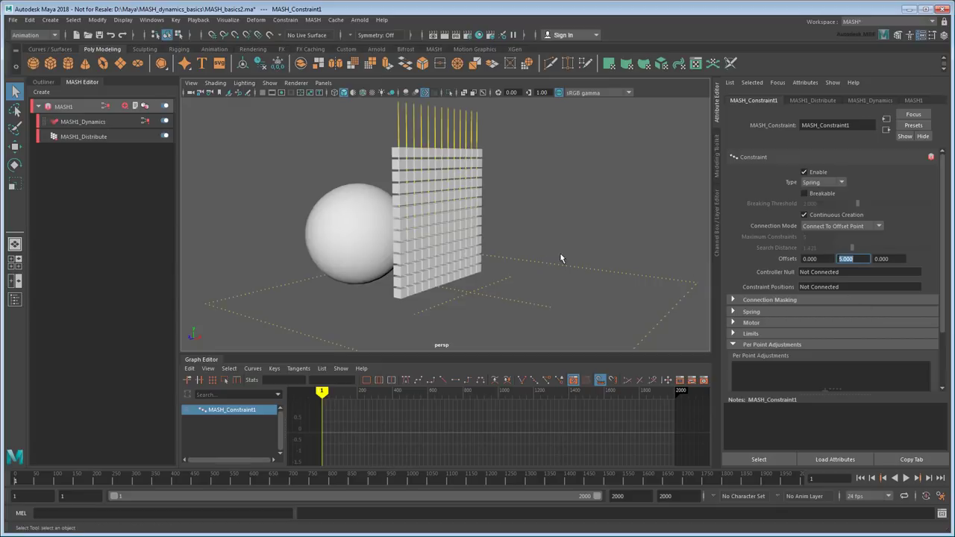
- Play and stop the simulation, then rewind to frame 1
{"action": "left_click", "coordinate": [910, 481]}
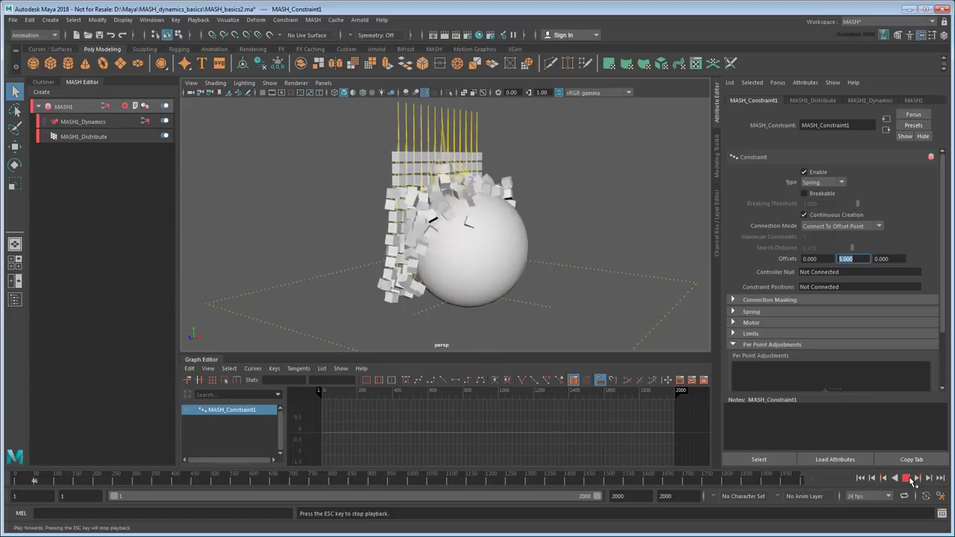
{"action": "left_click", "coordinate": [909, 479]}
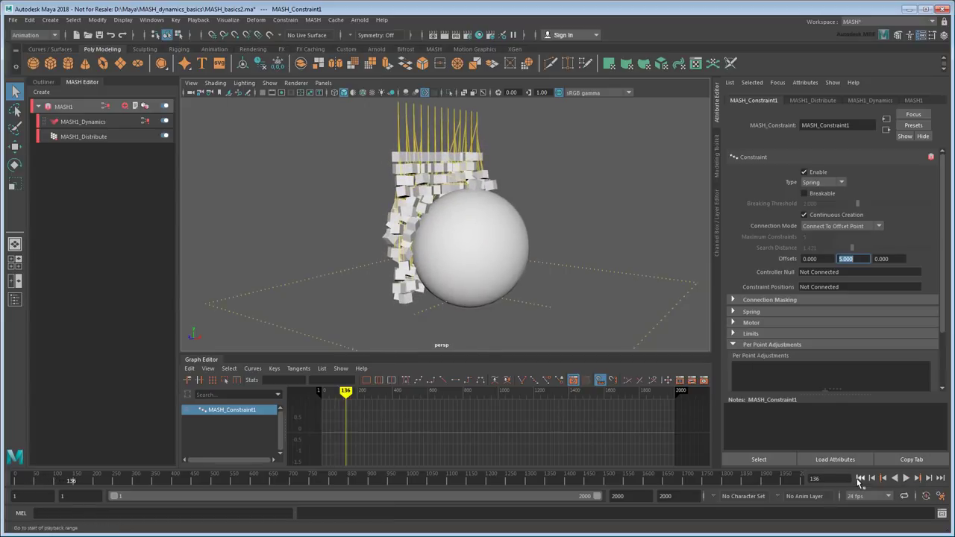
{"action": "left_click", "coordinate": [860, 478]}
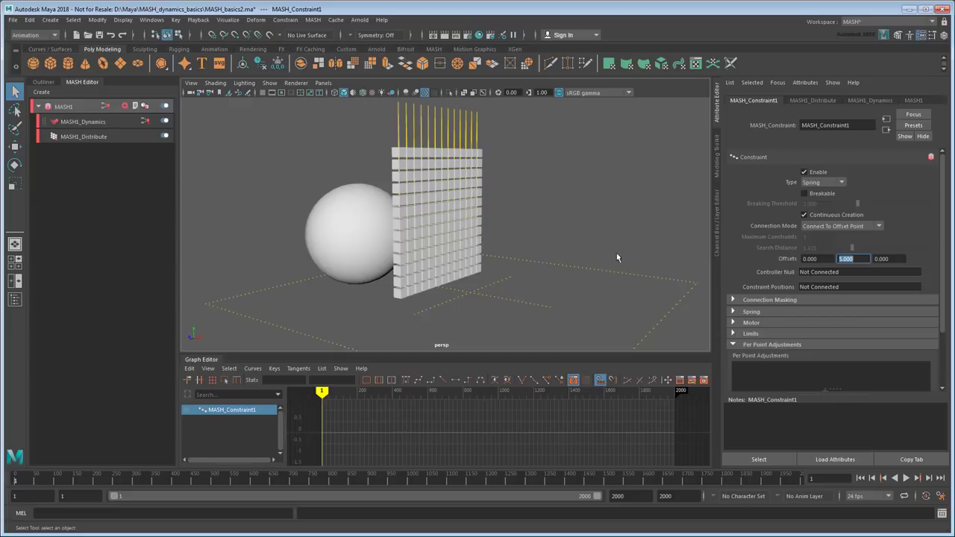
- Flatten the grid to one layer with Grid X 12 and wider X spacing
{"action": "left_click", "coordinate": [829, 105]}
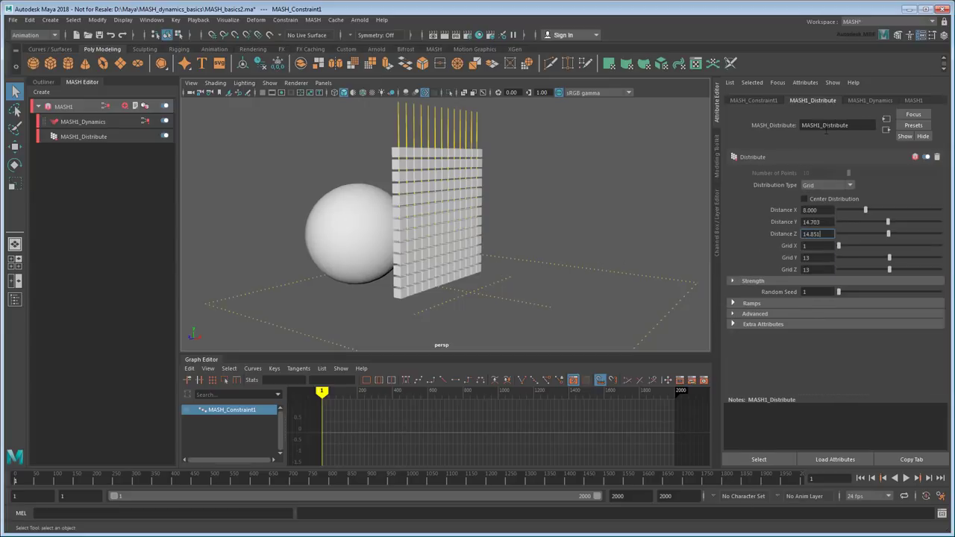
{"action": "left_click_drag", "start_coordinate": [888, 222], "coordinate": [868, 222]}
{"action": "mouse_move", "coordinate": [888, 258]}
{"action": "left_mouse_down"}
{"action": "mouse_move", "coordinate": [843, 263]}
{"action": "mouse_move", "coordinate": [884, 246]}
{"action": "left_mouse_up"}
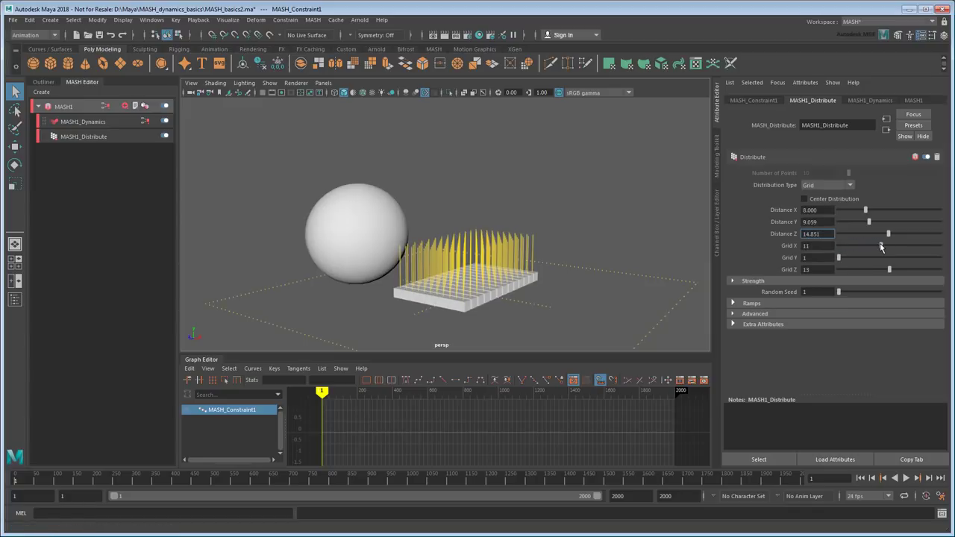
{"action": "left_click_drag", "start_coordinate": [866, 210], "coordinate": [886, 210]}
{"action": "left_click_drag", "start_coordinate": [514, 223], "coordinate": [635, 208], "text": "alt"}
- Set the spring constraint's Offsets Y to 10, then try 15
{"action": "left_click", "coordinate": [751, 101]}
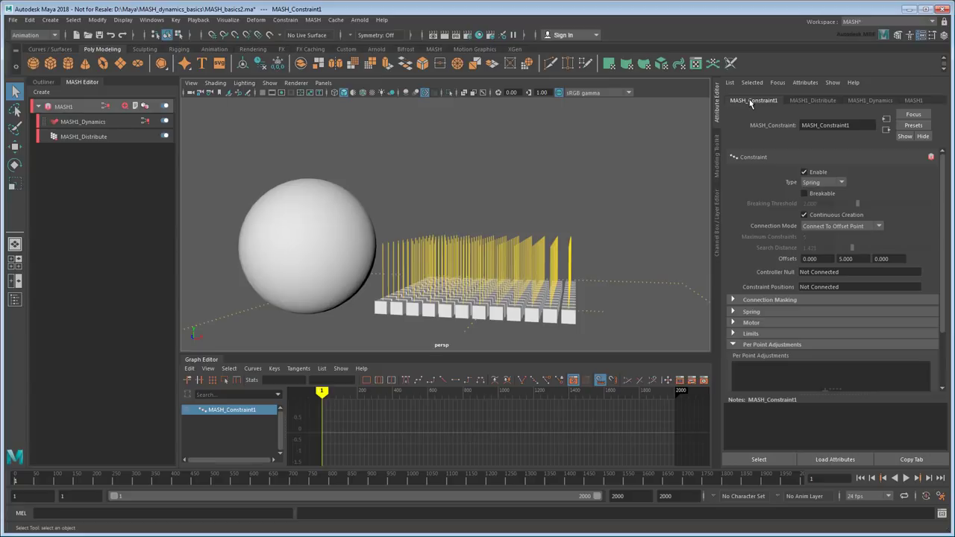
{"action": "double_click", "coordinate": [858, 258]}
{"action": "type", "text": "10"}
{"action": "key", "text": "Return"}
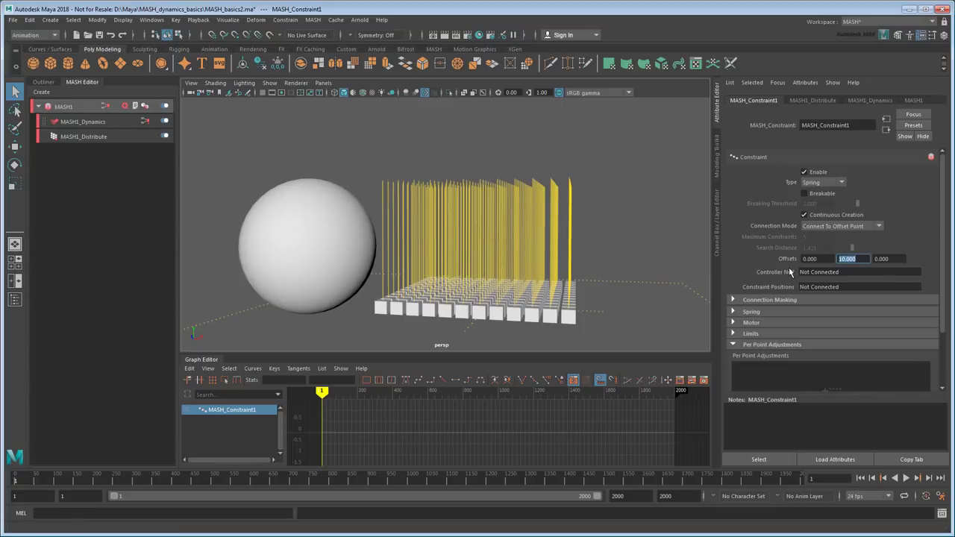
{"action": "type", "text": "15"}
{"action": "key", "text": "Return"}
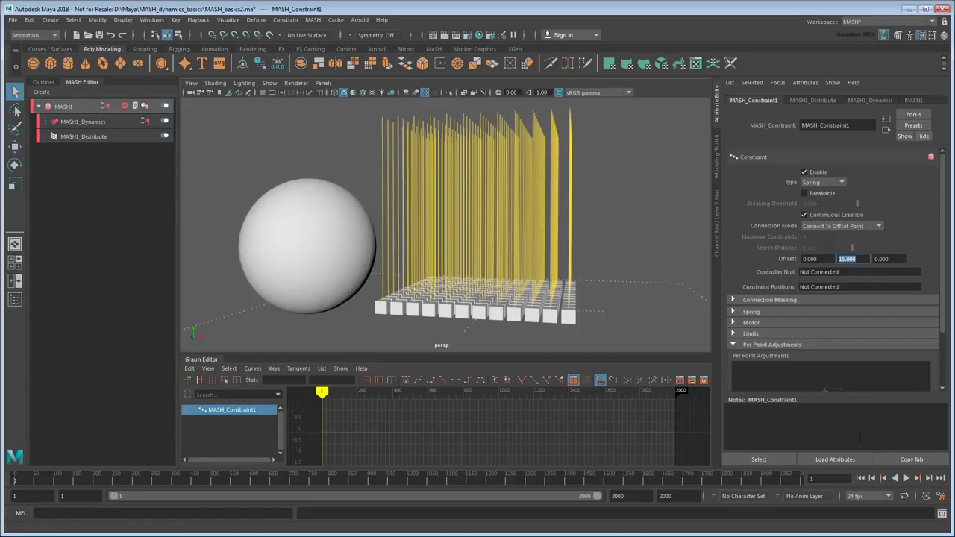
- Test the taller springs, rewind, and restore Offsets Y to 10
{"action": "left_click", "coordinate": [906, 479]}
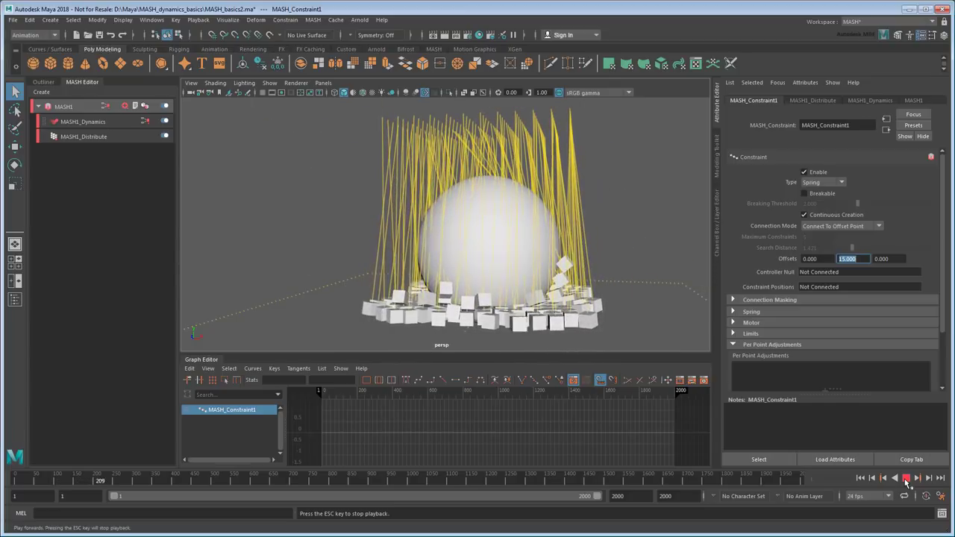
{"action": "left_click", "coordinate": [905, 479]}
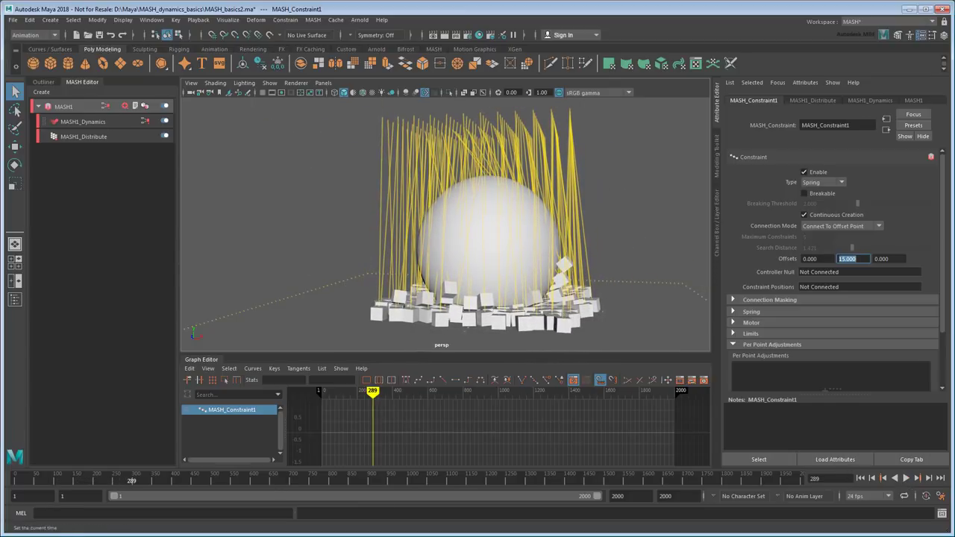
{"action": "left_click", "coordinate": [860, 479]}
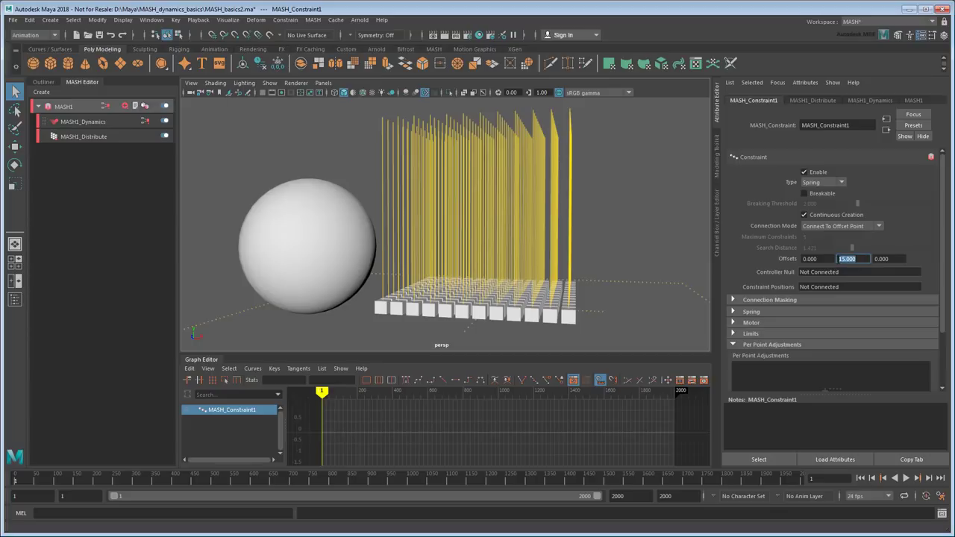
{"action": "type", "text": "10"}
{"action": "key", "text": "Return"}
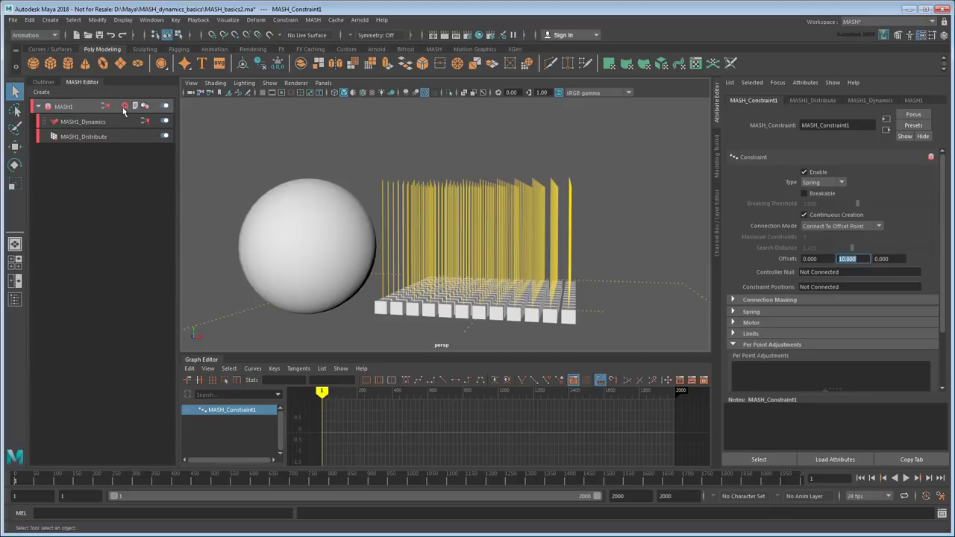
- Add a MASH1_Transform node with Position Y 5 and test the cubes falling
{"action": "left_click", "coordinate": [125, 107]}
{"action": "left_click", "coordinate": [149, 349]}
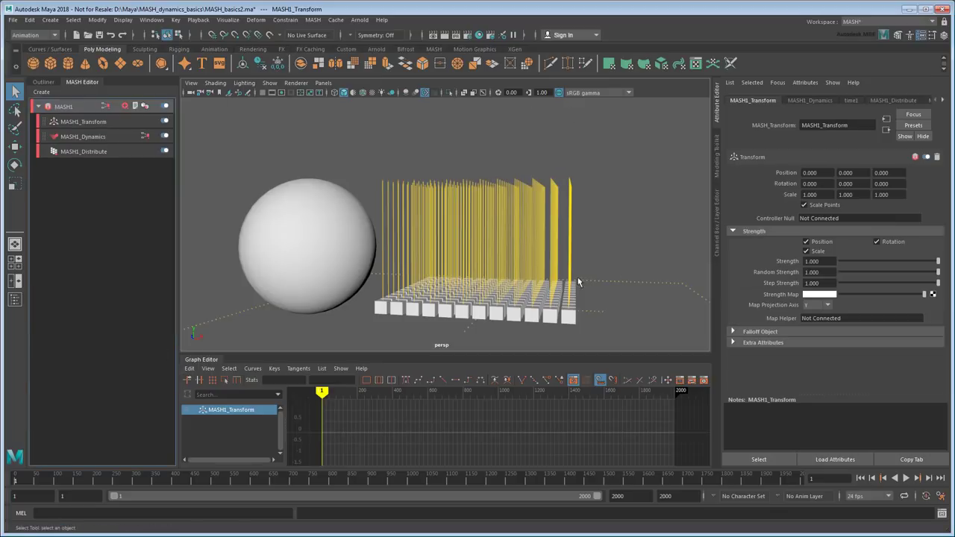
{"action": "left_click", "coordinate": [845, 172]}
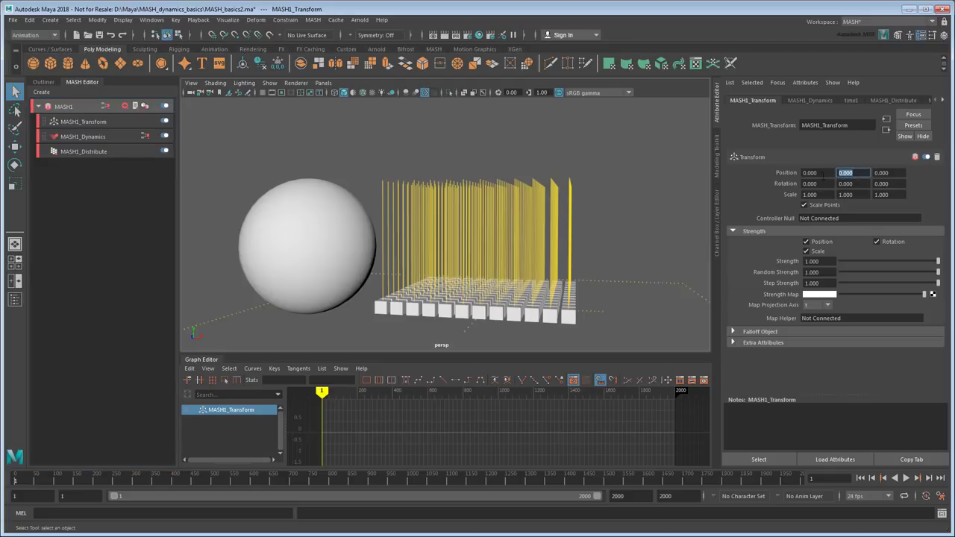
{"action": "type", "text": "5"}
{"action": "key", "text": "Return"}
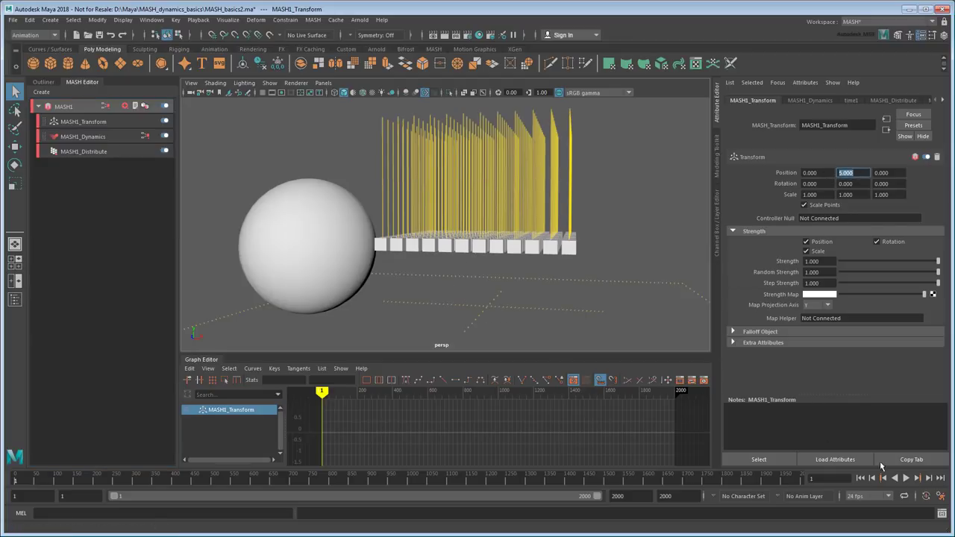
{"action": "left_click", "coordinate": [906, 478]}
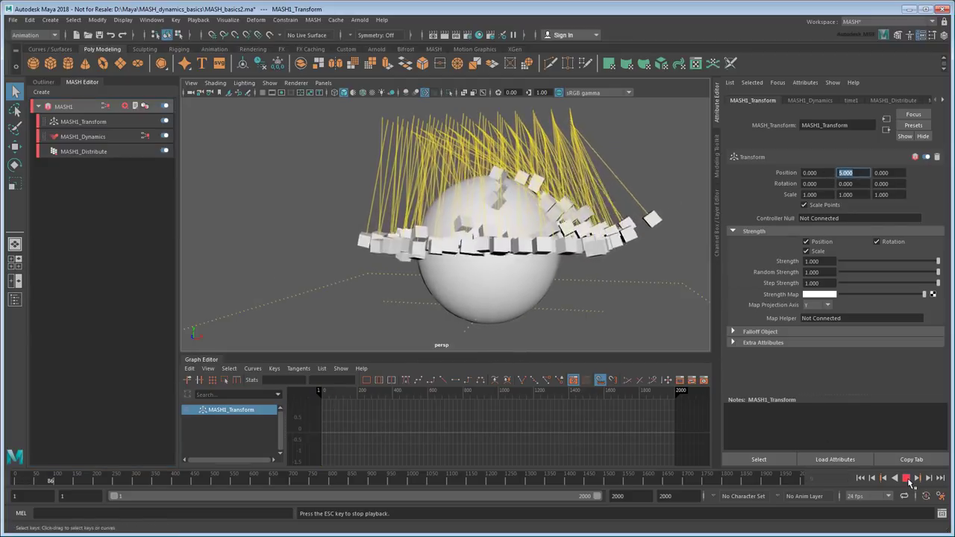
{"action": "left_click", "coordinate": [907, 478]}
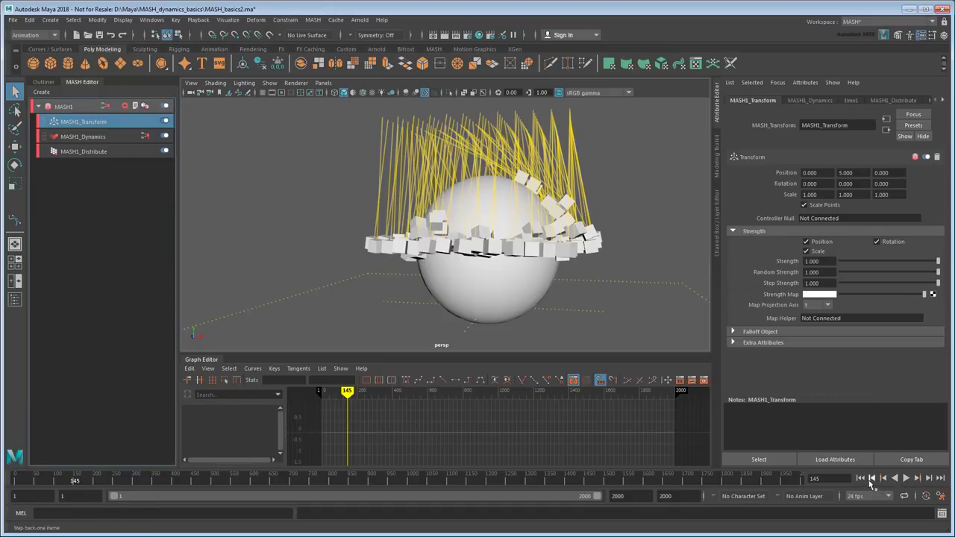
{"action": "left_click", "coordinate": [862, 479]}
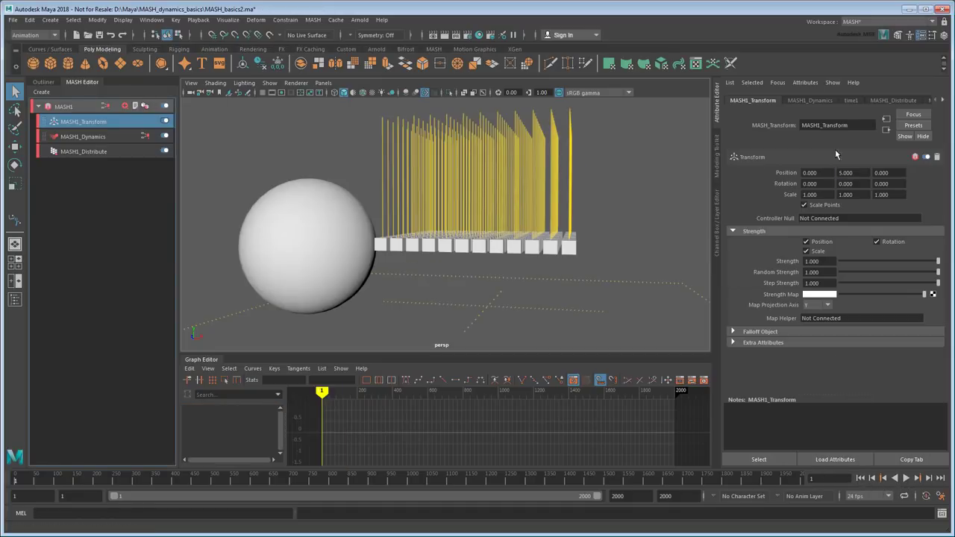
- Open MASH_Constraint1 from the Dynamics constraint list and uncheck Enable
{"action": "left_click", "coordinate": [812, 100]}
{"action": "right_click", "coordinate": [769, 356]}
{"action": "left_click", "coordinate": [771, 349]}
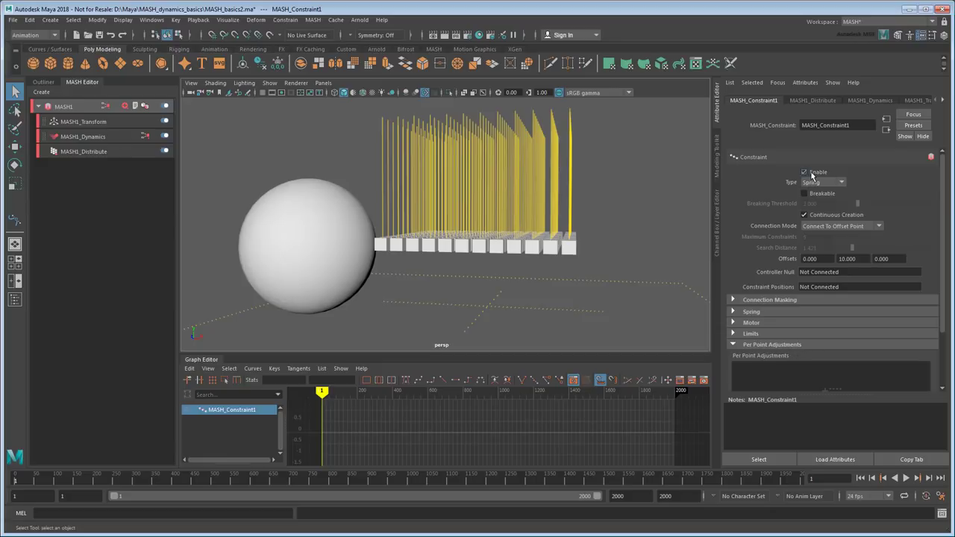
{"action": "left_click", "coordinate": [812, 173]}
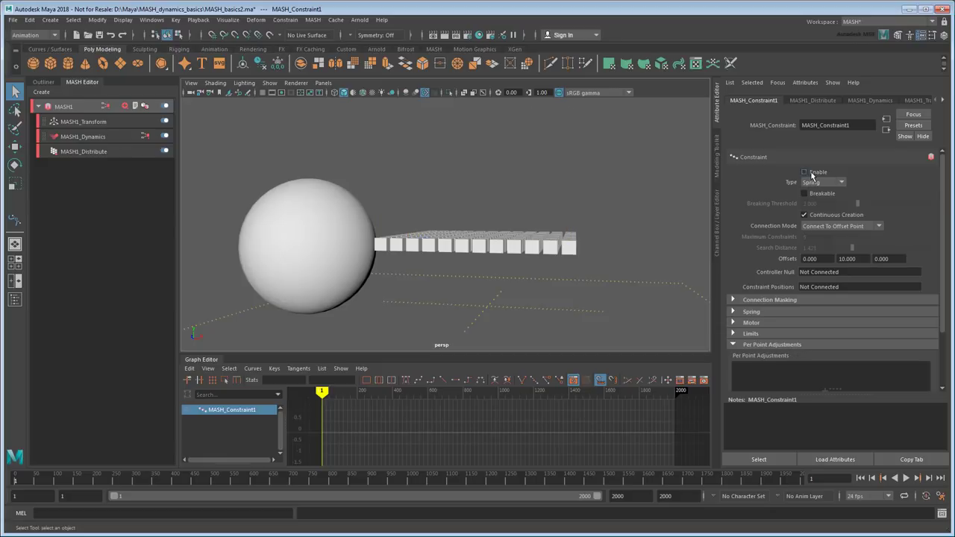
- Add a Signal node with Position X 15, Y 20 and Step Amount lowered to about 8.5
{"action": "left_click", "coordinate": [128, 109]}
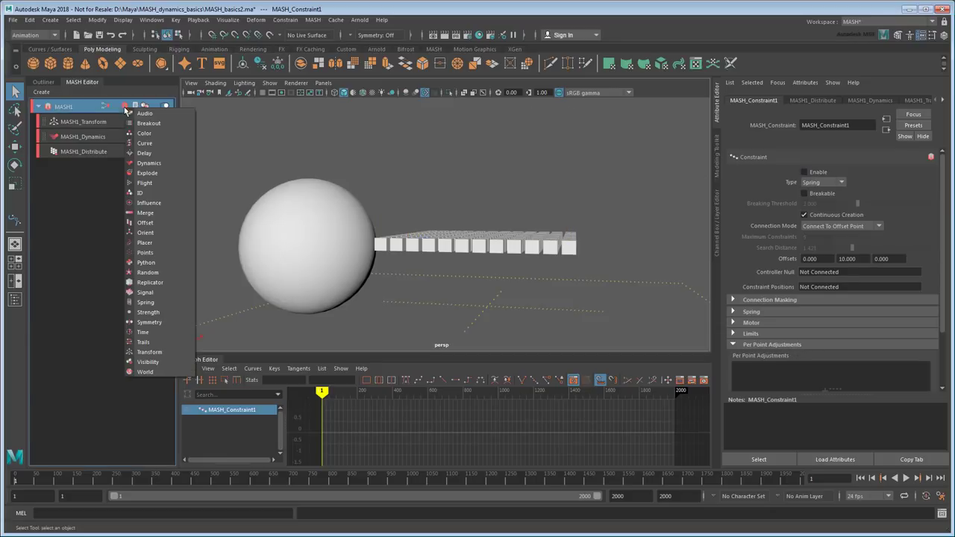
{"action": "left_click", "coordinate": [153, 291]}
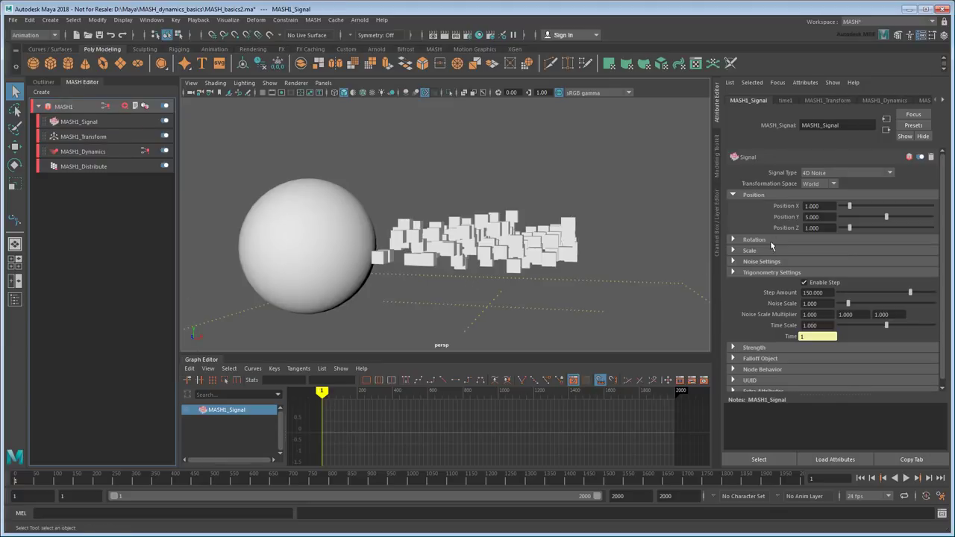
{"action": "left_click", "coordinate": [829, 205]}
{"action": "type", "text": "15"}
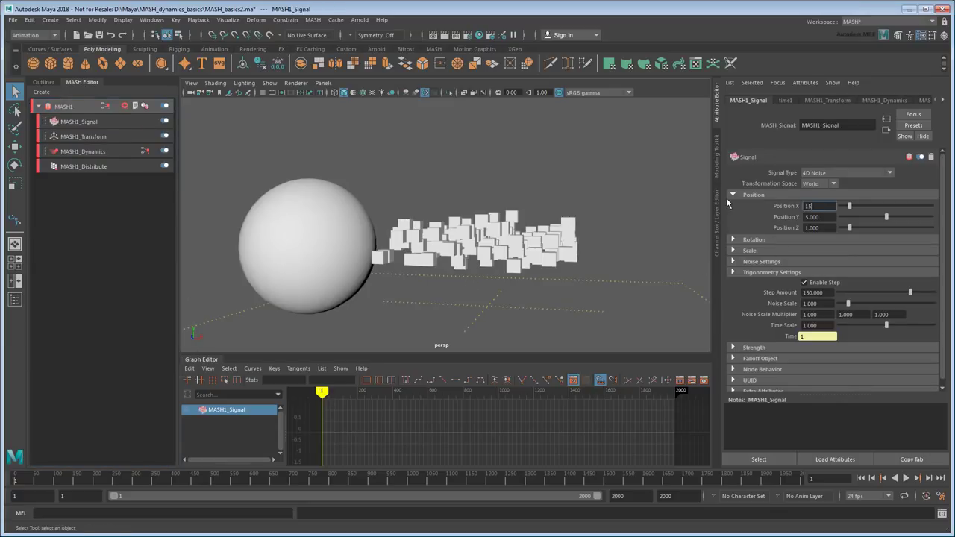
{"action": "key", "text": "Tab"}
{"action": "type", "text": "20"}
{"action": "key", "text": "Return"}
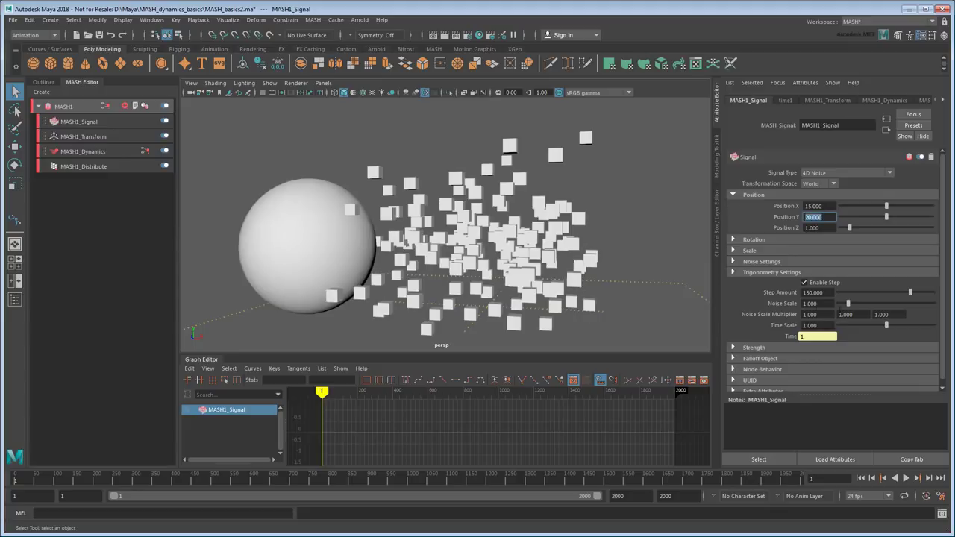
{"action": "mouse_move", "coordinate": [910, 296]}
{"action": "left_mouse_down"}
{"action": "mouse_move", "coordinate": [843, 296]}
{"action": "mouse_move", "coordinate": [842, 306]}
{"action": "mouse_move", "coordinate": [869, 325]}
{"action": "mouse_move", "coordinate": [844, 327]}
{"action": "left_mouse_up"}
{"action": "mouse_move", "coordinate": [561, 209]}
{"action": "left_mouse_down", "text": "alt"}
{"action": "mouse_move", "coordinate": [552, 238]}
{"action": "mouse_move", "coordinate": [545, 208]}
{"action": "left_mouse_up", "text": "alt"}
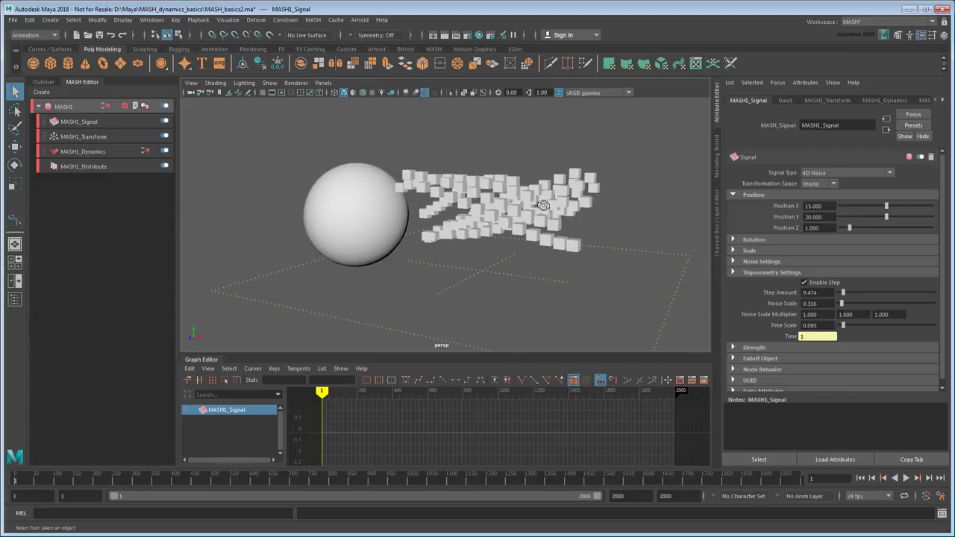
- Delete the sphere and replay the simulation, then rewind to frame 1
{"action": "left_click", "coordinate": [360, 222]}
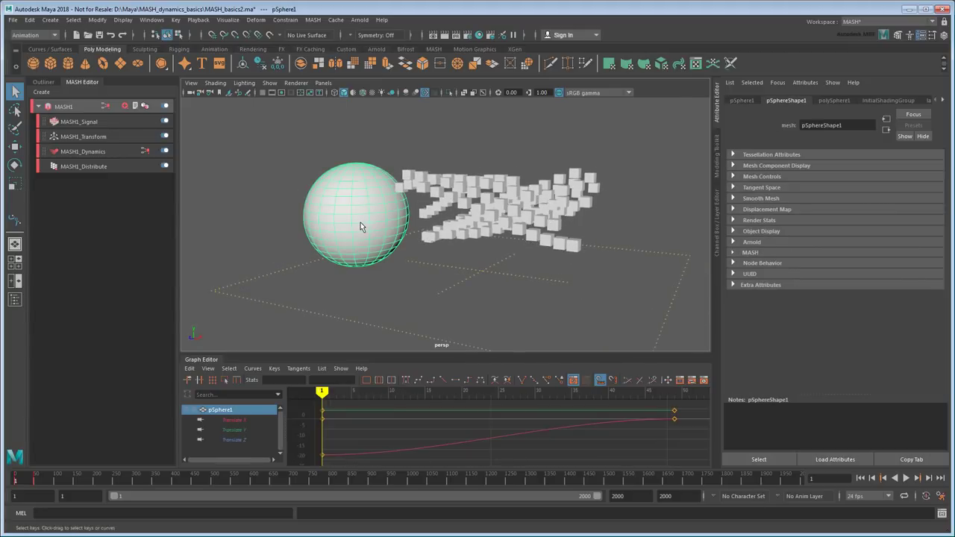
{"action": "key", "text": "Delete"}
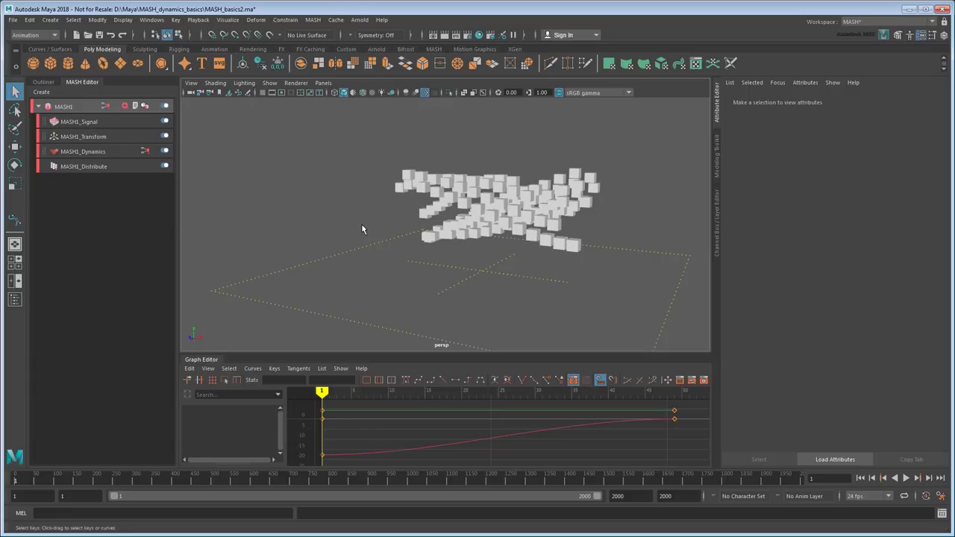
{"action": "left_click", "coordinate": [905, 478]}
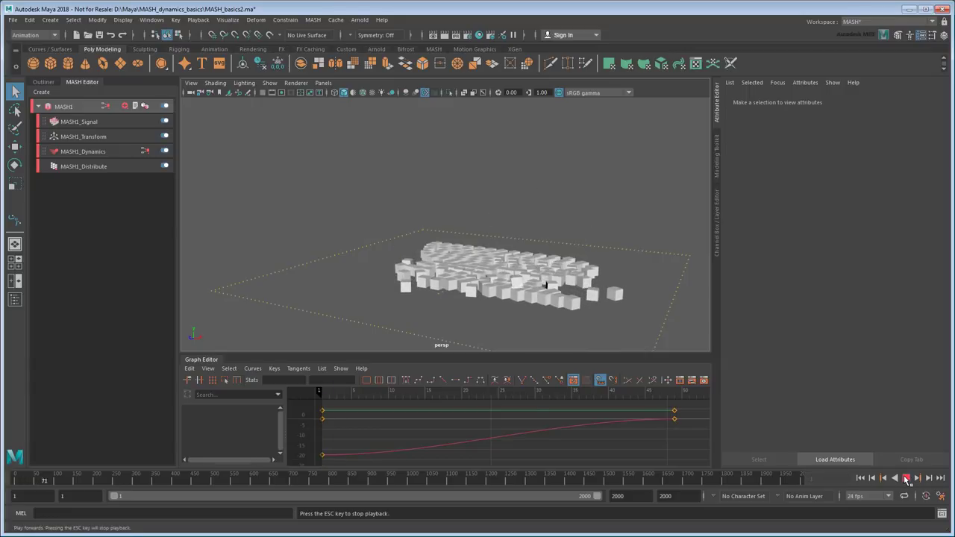
{"action": "left_click", "coordinate": [905, 478]}
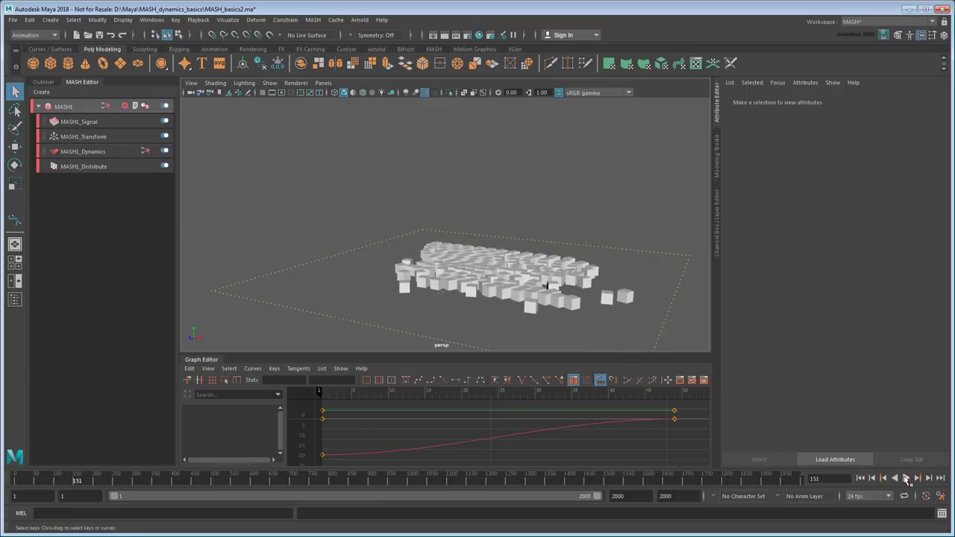
{"action": "left_click", "coordinate": [860, 478]}
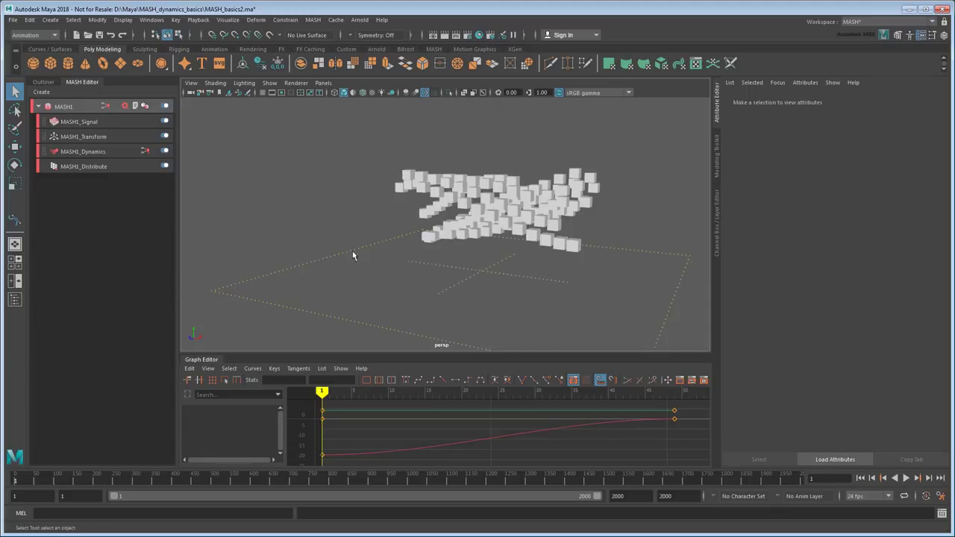
- Switch off MASH1_Dynamics and replay the animation, then rewind to frame 1
{"action": "left_click", "coordinate": [165, 151]}
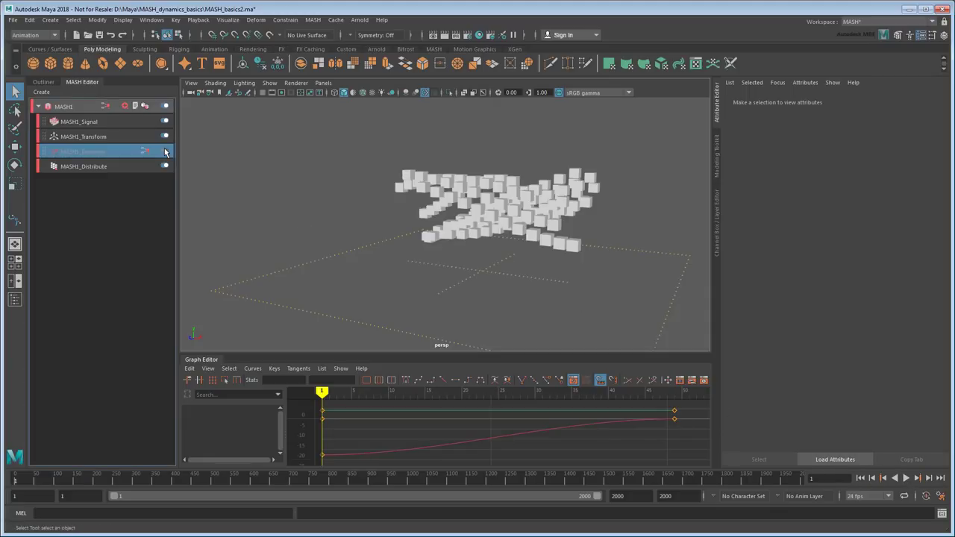
{"action": "left_click", "coordinate": [905, 478]}
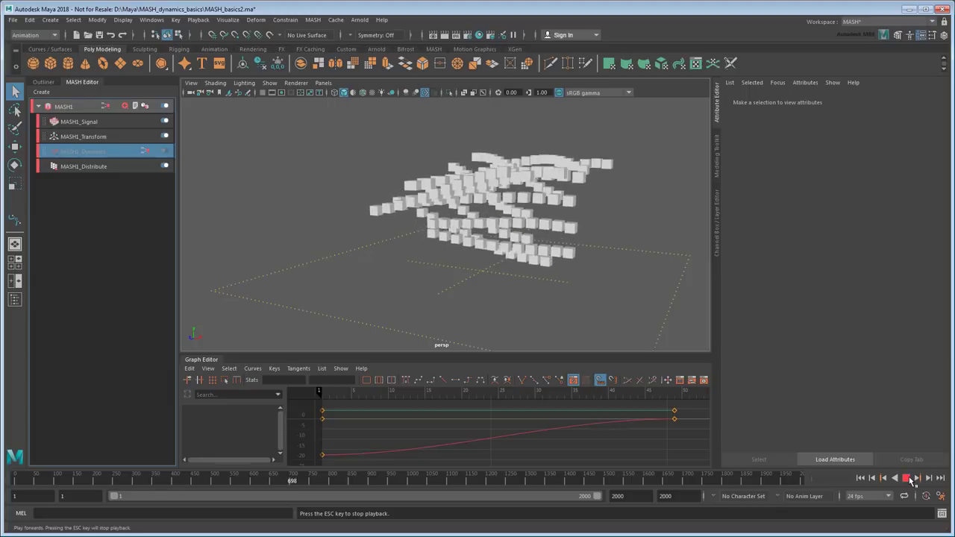
{"action": "left_click", "coordinate": [910, 481]}
{"action": "left_click", "coordinate": [860, 478]}
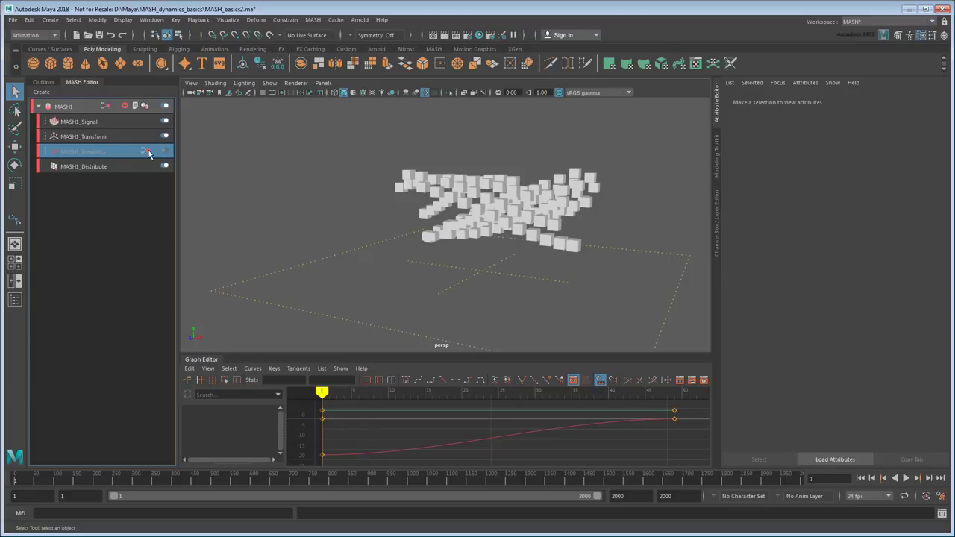
- Re-enable MASH1_Dynamics and raise its MASH Bias Position Strength to 100
{"action": "left_click", "coordinate": [165, 151]}
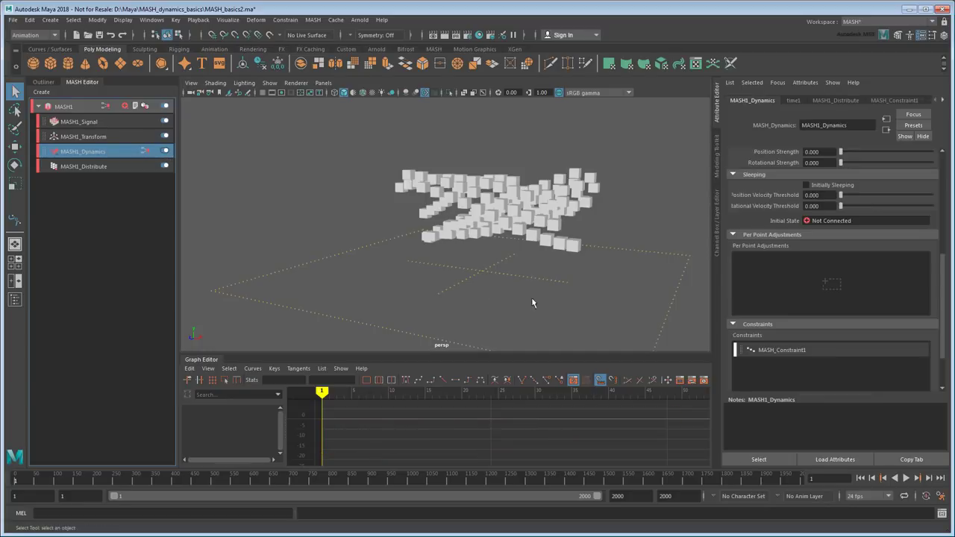
{"action": "left_click_drag", "start_coordinate": [944, 322], "coordinate": [949, 266]}
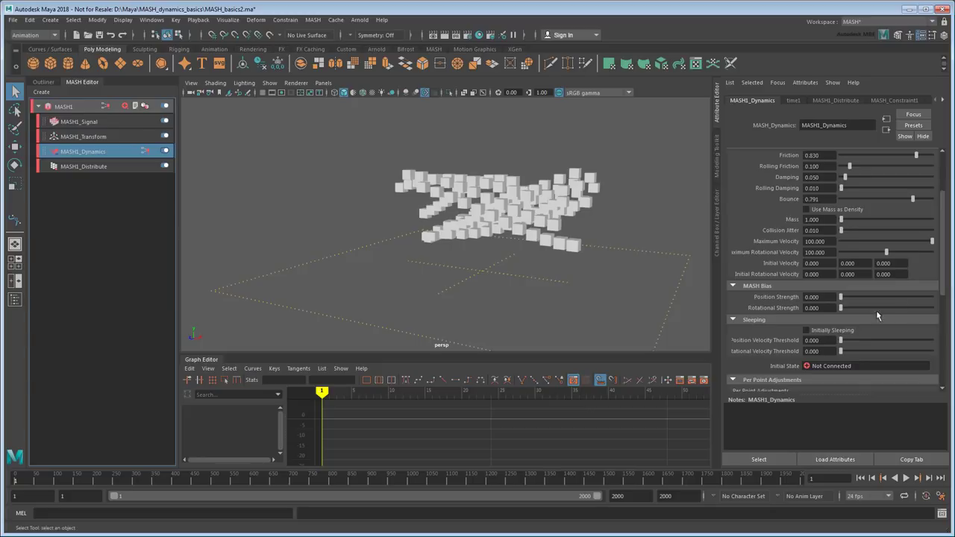
{"action": "left_click_drag", "start_coordinate": [857, 297], "coordinate": [943, 299]}
- Play the simulation, pan across the cubes, then stop and rewind to frame 1
{"action": "left_click", "coordinate": [905, 478]}
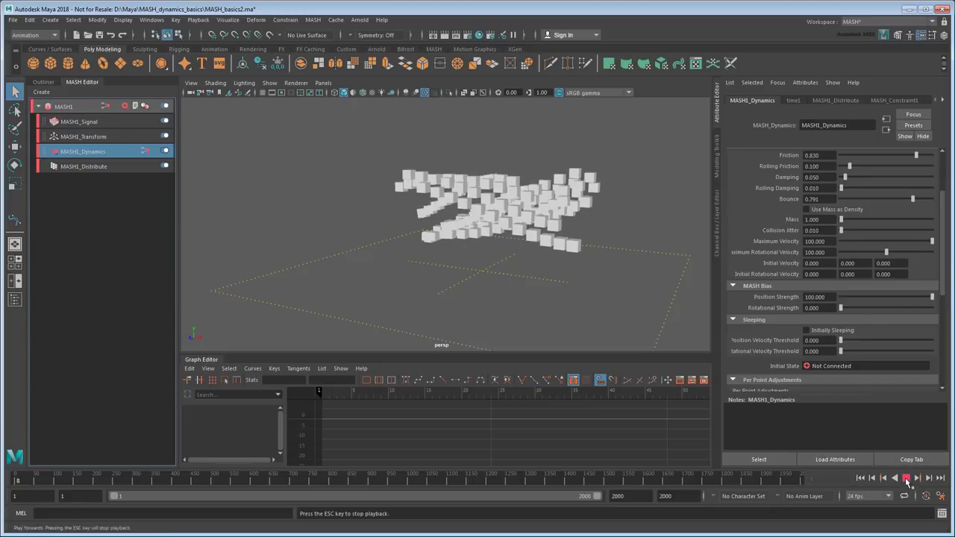
{"action": "scroll", "coordinate": [627, 275], "scroll_direction": "up", "scroll_amount": 3}
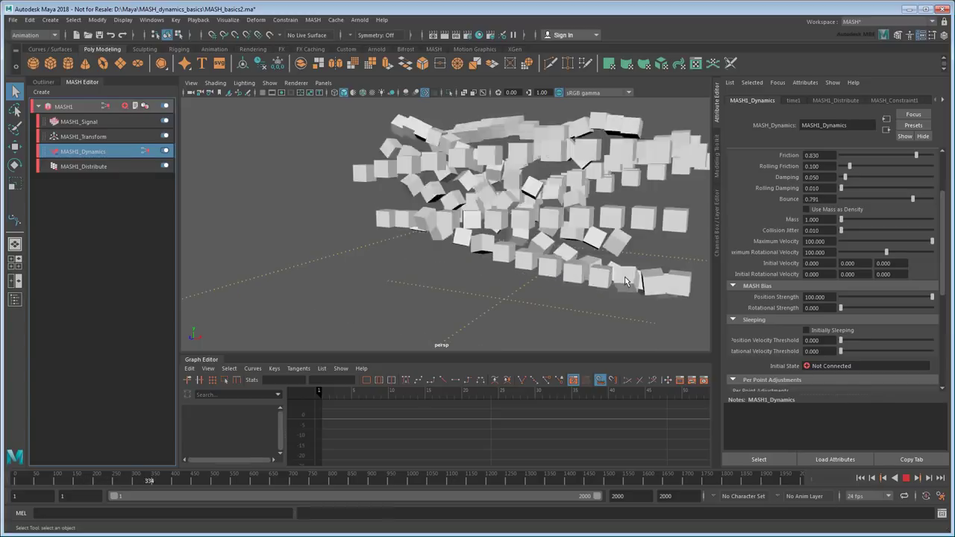
{"action": "left_click", "coordinate": [634, 266]}
{"action": "middle_click_drag", "start_coordinate": [634, 266], "coordinate": [584, 267], "text": "alt"}
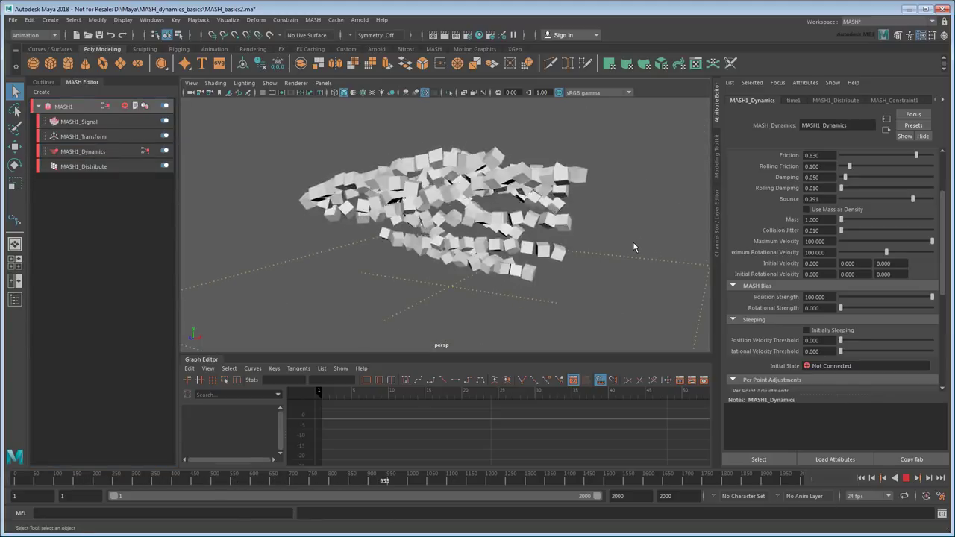
{"action": "left_click", "coordinate": [906, 478]}
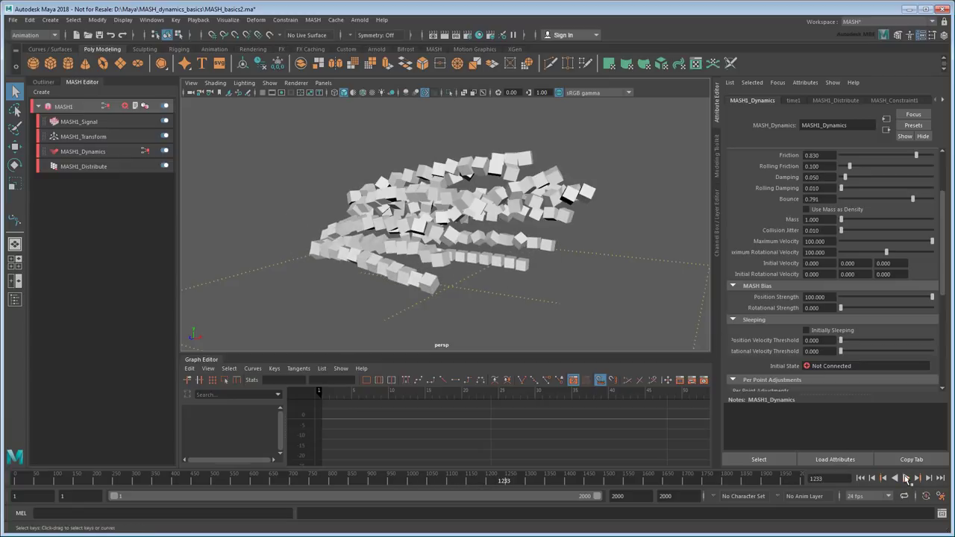
{"action": "left_click", "coordinate": [860, 478]}
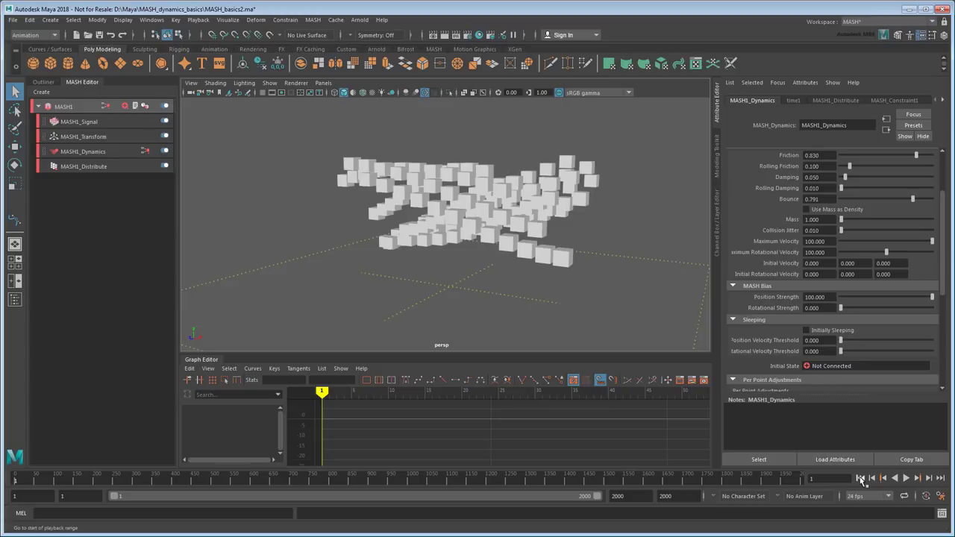
- Switch the distribution to Linear and increase Number of Points to 100
{"action": "left_click", "coordinate": [83, 166]}
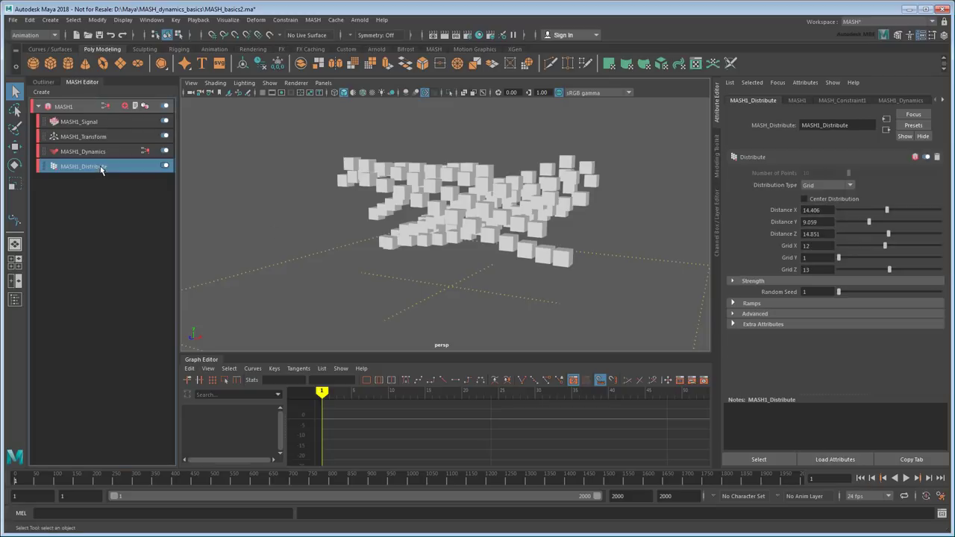
{"action": "left_click", "coordinate": [828, 185]}
{"action": "left_click", "coordinate": [830, 192]}
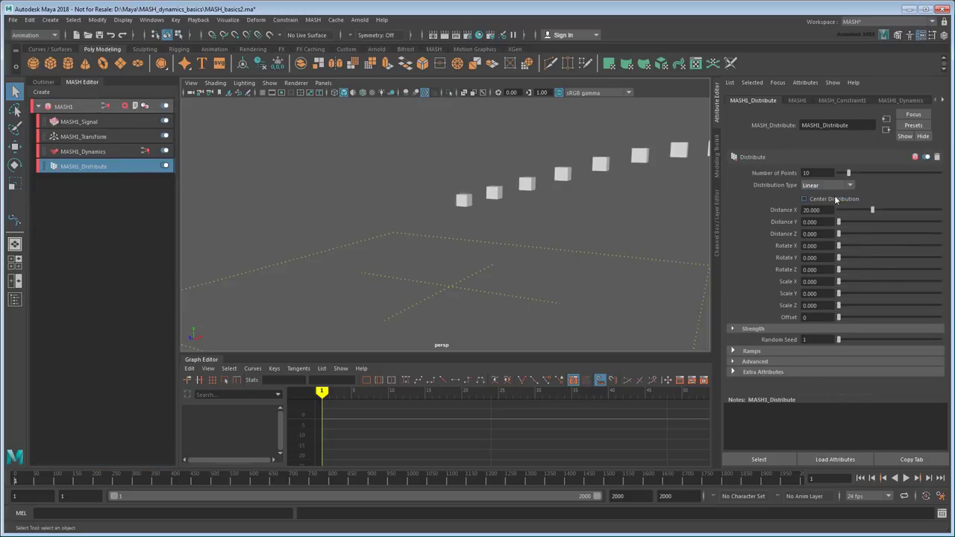
{"action": "left_click_drag", "start_coordinate": [848, 173], "coordinate": [940, 172]}
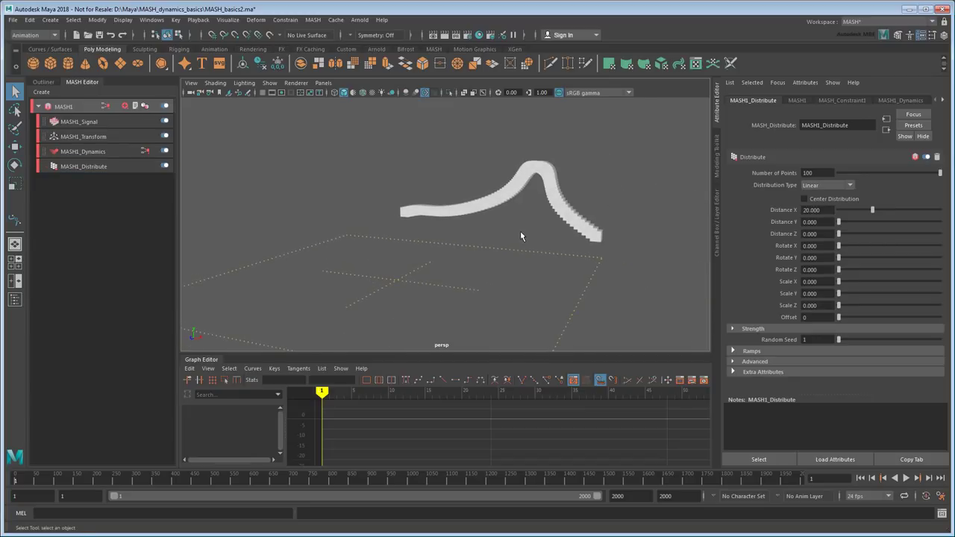
- Set MASH1_Signal's Signal Type to Trigonometry and play the animation
{"action": "left_click", "coordinate": [78, 123]}
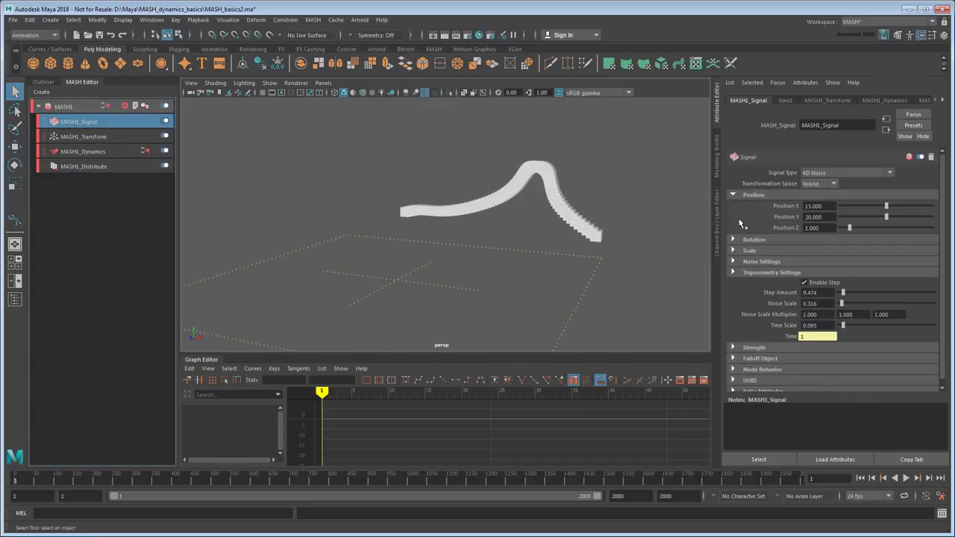
{"action": "left_click", "coordinate": [847, 172]}
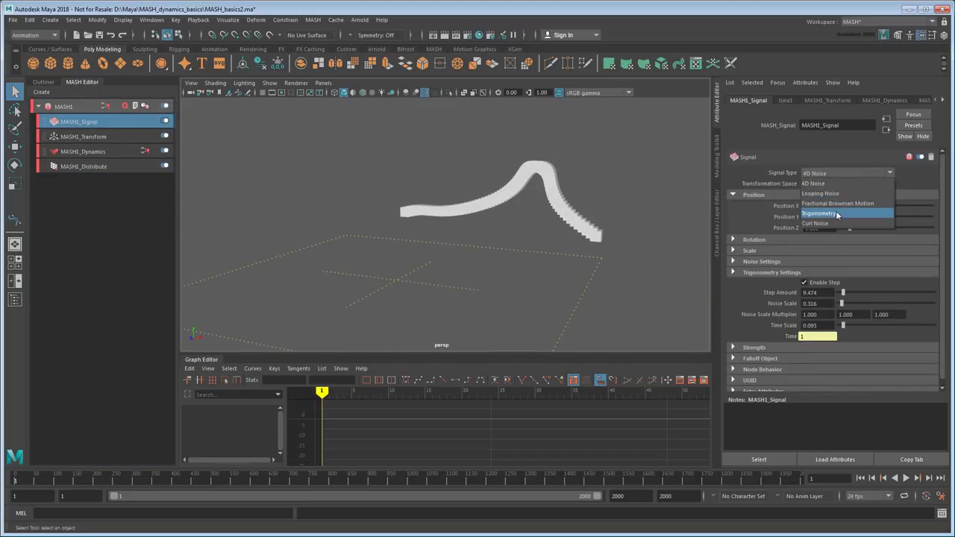
{"action": "left_click", "coordinate": [821, 214]}
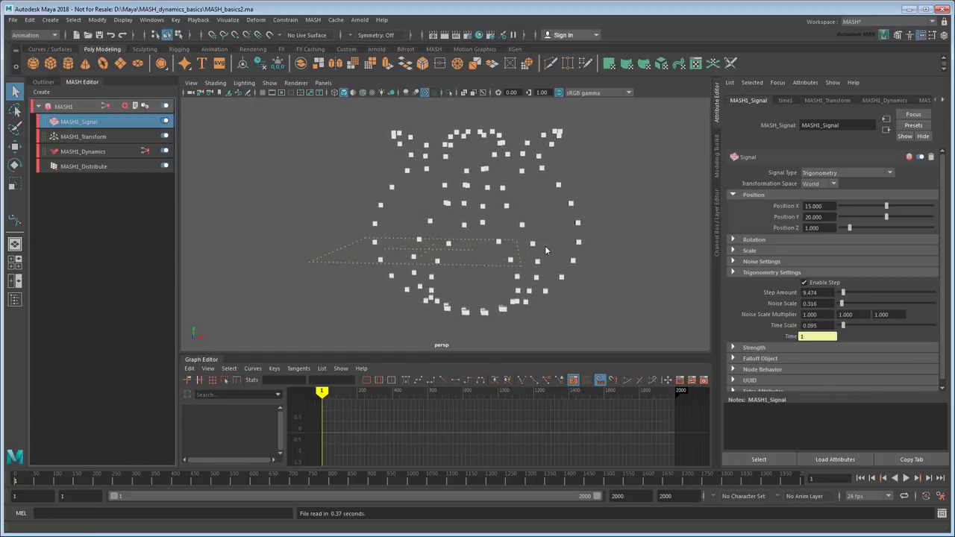
{"action": "left_click", "coordinate": [905, 478]}
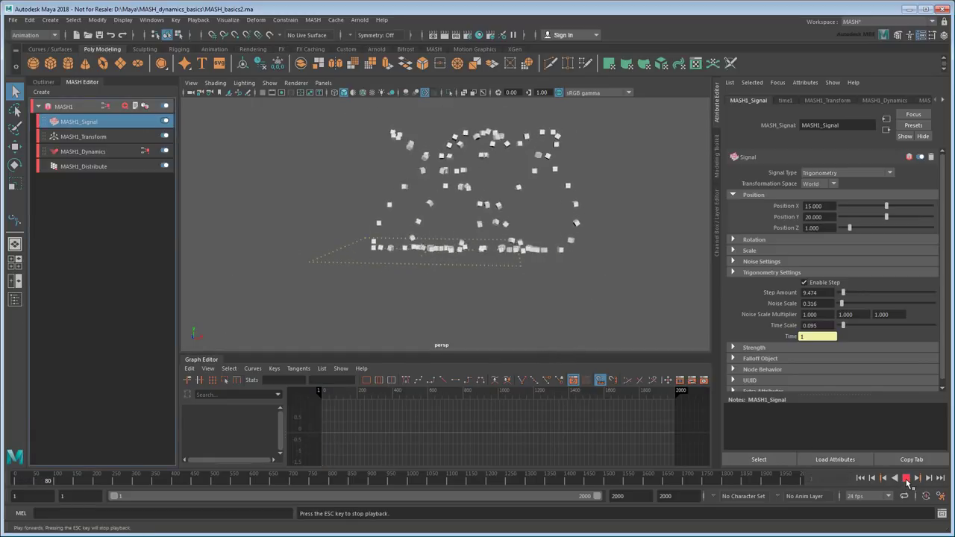
- Uncheck Ground on MASH1_BulletSolver and play the simulation from frame 1 to check it
{"action": "left_click", "coordinate": [43, 82]}
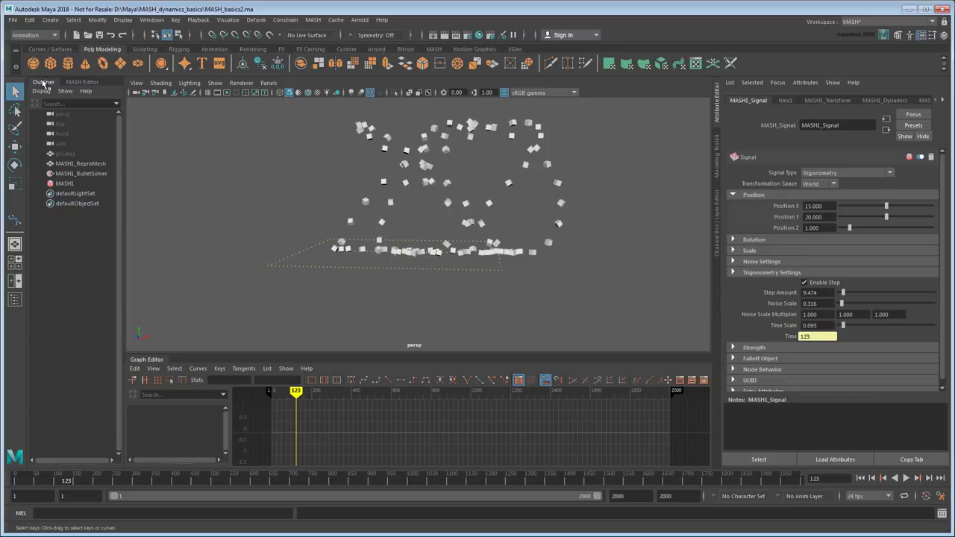
{"action": "left_click", "coordinate": [80, 173]}
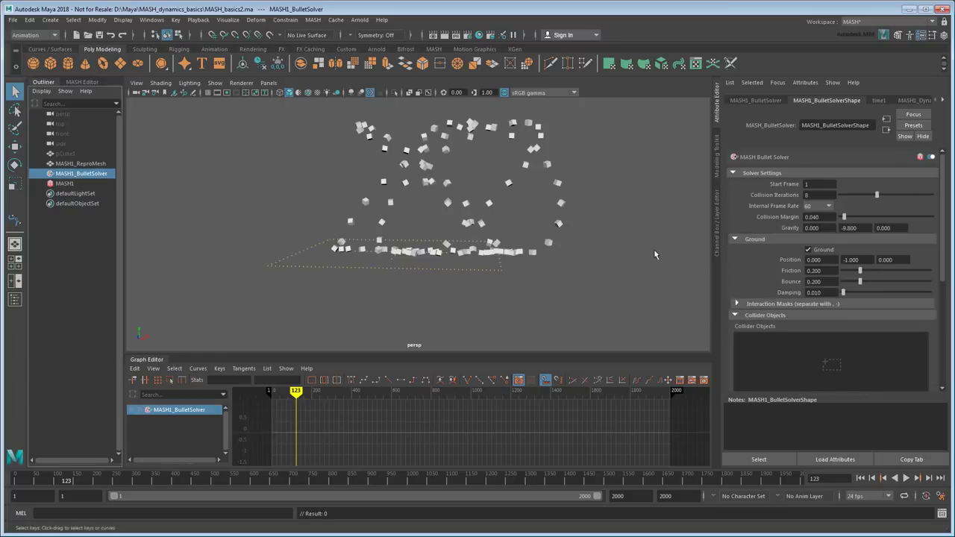
{"action": "left_click", "coordinate": [819, 254]}
{"action": "left_click", "coordinate": [860, 478]}
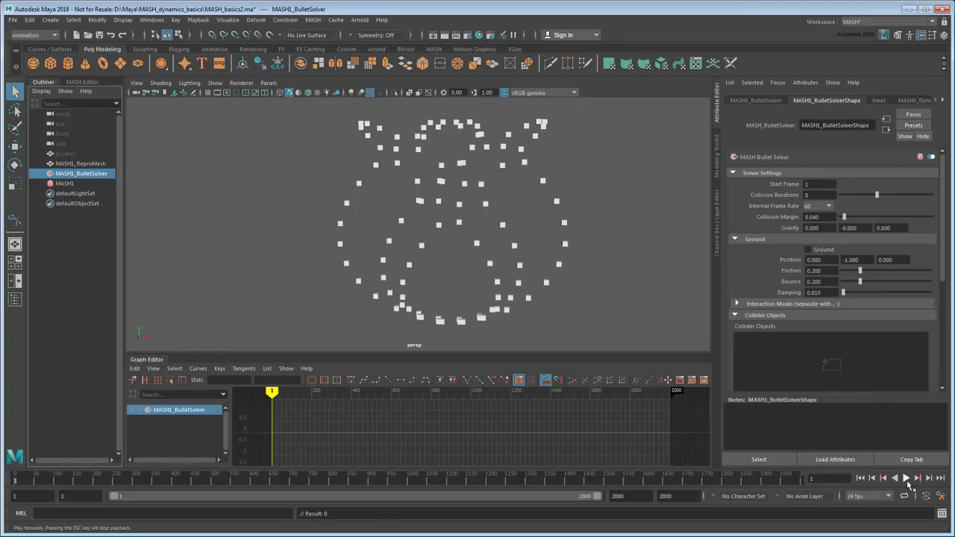
{"action": "left_click", "coordinate": [906, 478]}
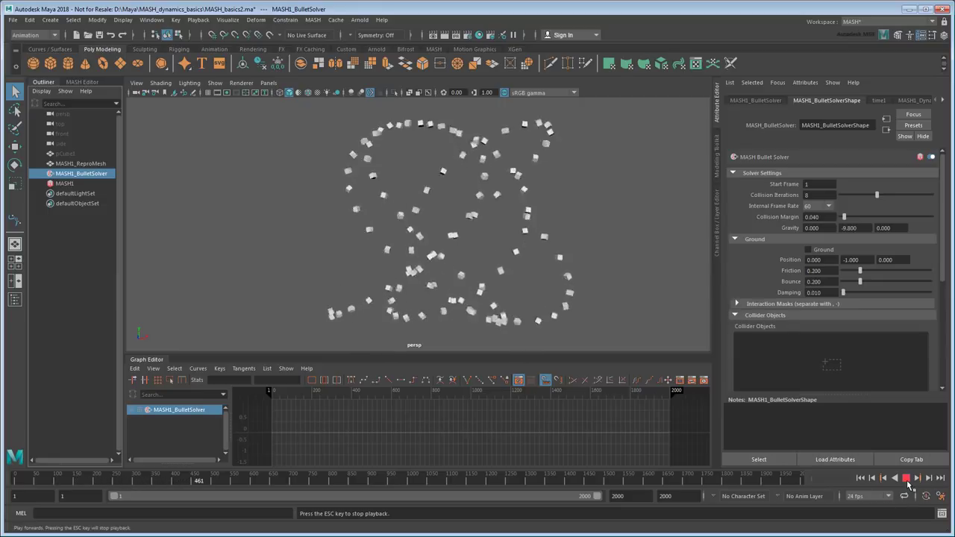
{"action": "left_click", "coordinate": [906, 480]}
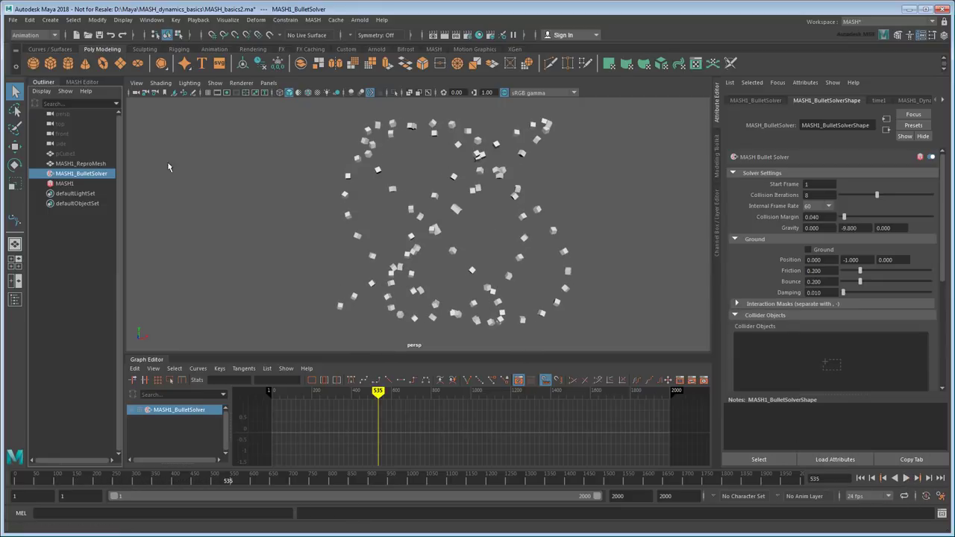
{"action": "left_click", "coordinate": [82, 82]}
- Enable MASH_Constraint1 on the dynamics and set its middle offset to 2
{"action": "key", "text": "alt+shift+v"}
{"action": "left_click", "coordinate": [99, 152]}
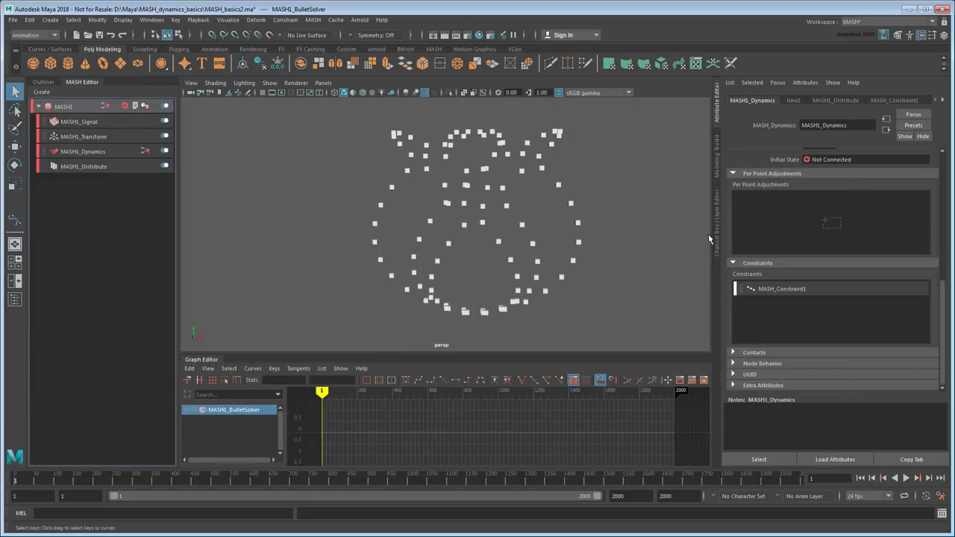
{"action": "left_click", "coordinate": [779, 288]}
{"action": "double_click", "coordinate": [783, 289]}
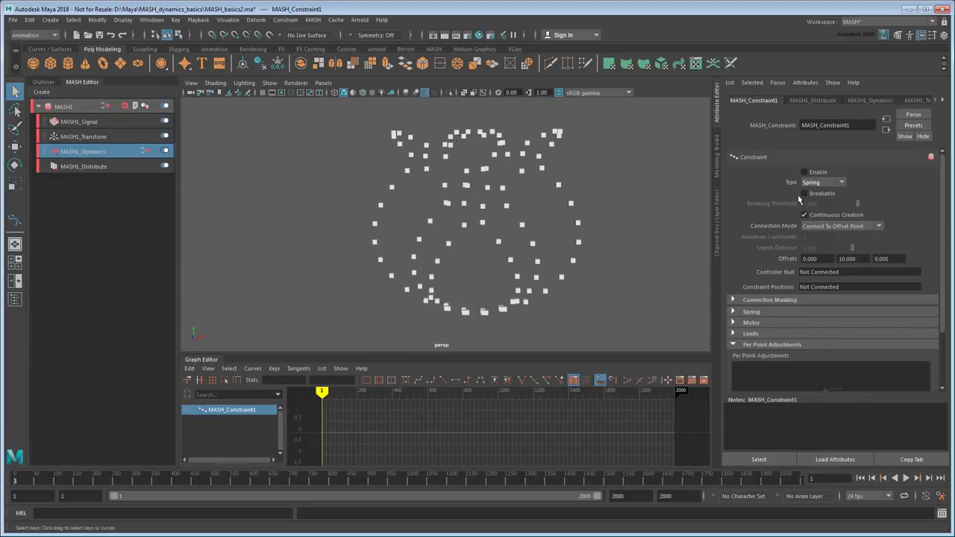
{"action": "left_click", "coordinate": [815, 176]}
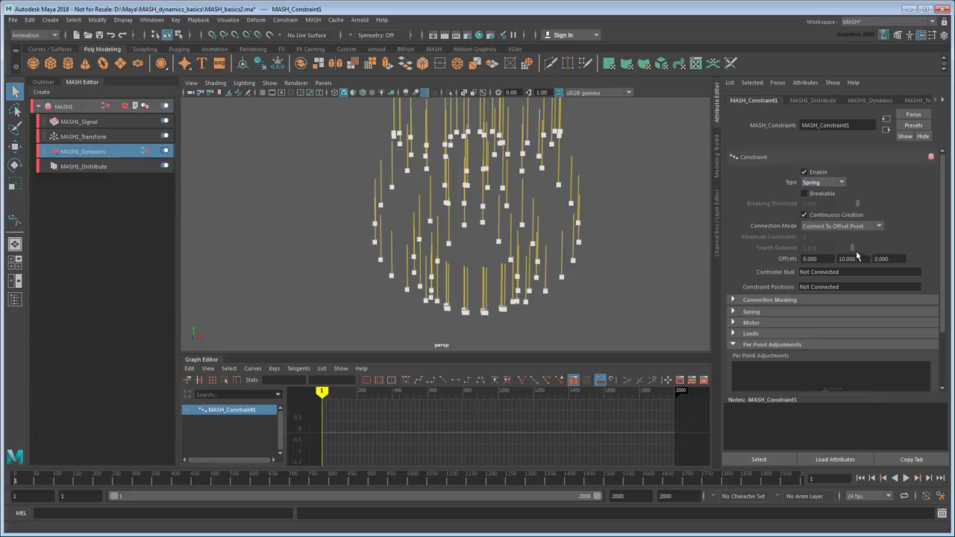
{"action": "left_click", "coordinate": [847, 258]}
{"action": "type", "text": "2"}
{"action": "key", "text": "Return"}
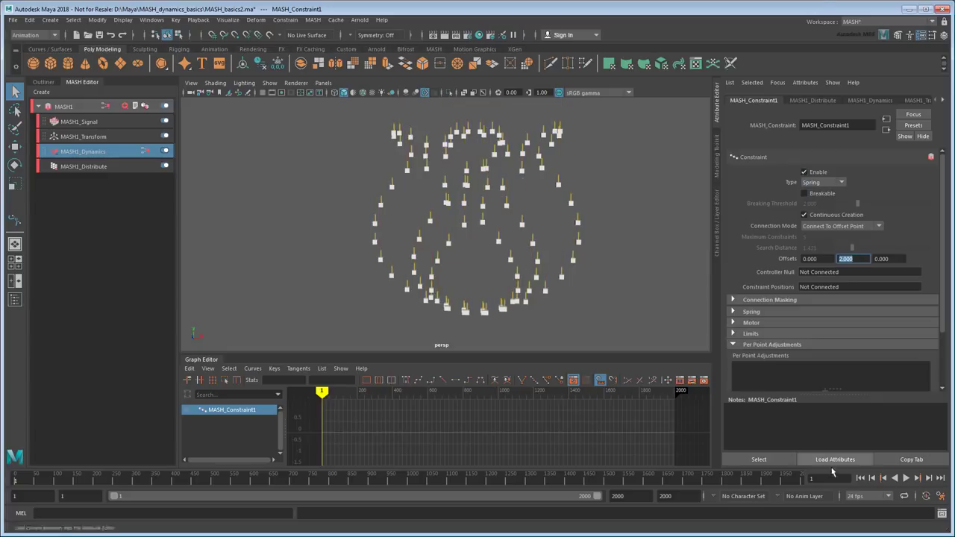
- Play the spring simulation, then stop and rewind to frame 1
{"action": "left_click", "coordinate": [906, 478]}
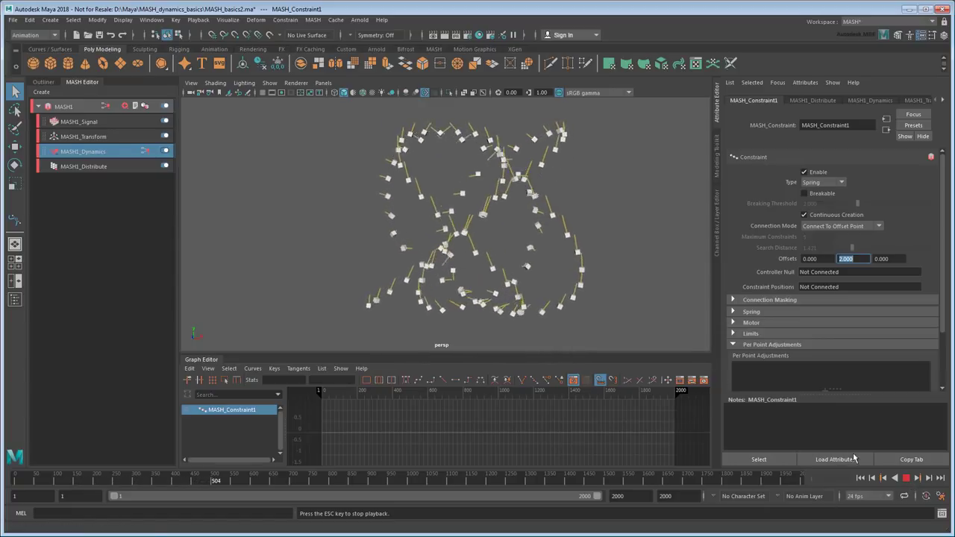
{"action": "key", "text": "Escape"}
{"action": "left_click", "coordinate": [860, 478]}
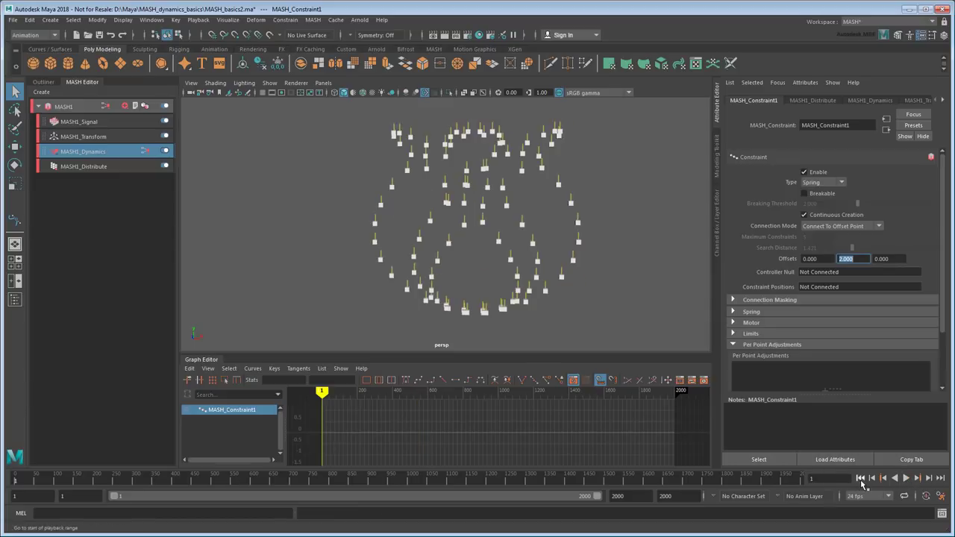
{"action": "left_click", "coordinate": [772, 312]}
- Set Positional Spring rest length 2.299, movement range 7.069, enable X and Z, and play to frame 433
{"action": "scroll", "coordinate": [759, 314], "scroll_direction": "down", "scroll_amount": 1}
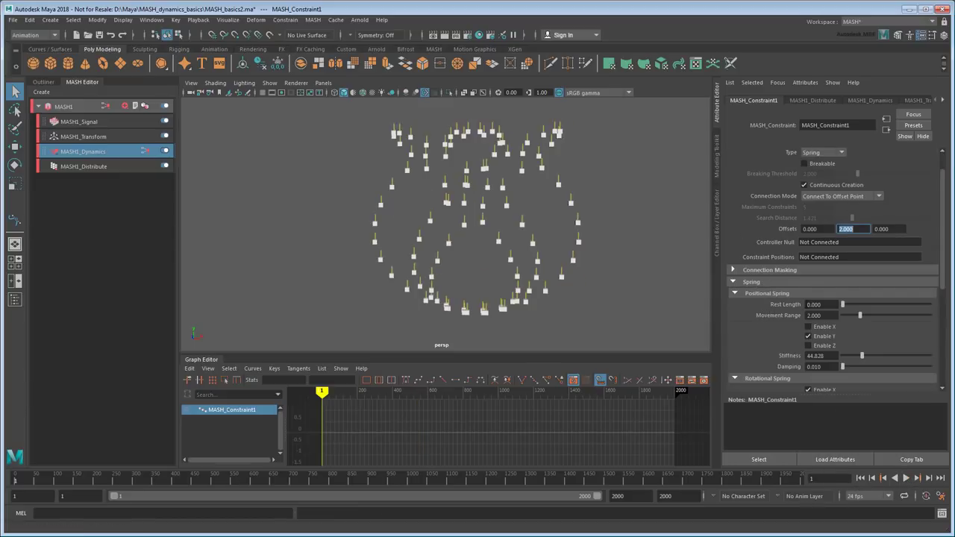
{"action": "left_click_drag", "start_coordinate": [841, 304], "coordinate": [863, 304]}
{"action": "left_click_drag", "start_coordinate": [861, 319], "coordinate": [904, 319]}
{"action": "left_click", "coordinate": [832, 329]}
{"action": "left_click", "coordinate": [830, 349]}
{"action": "scroll", "coordinate": [843, 345], "scroll_direction": "down", "scroll_amount": 2}
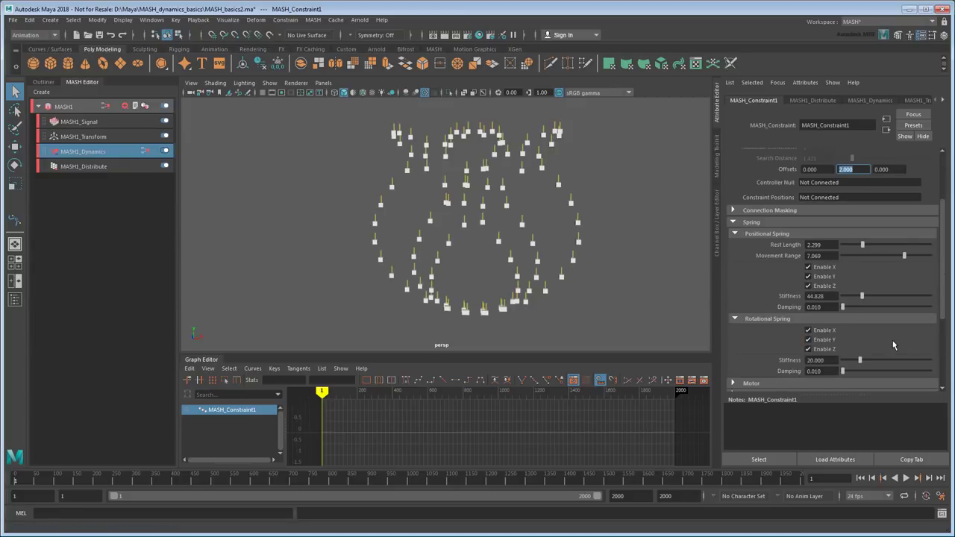
{"action": "left_click", "coordinate": [908, 478]}
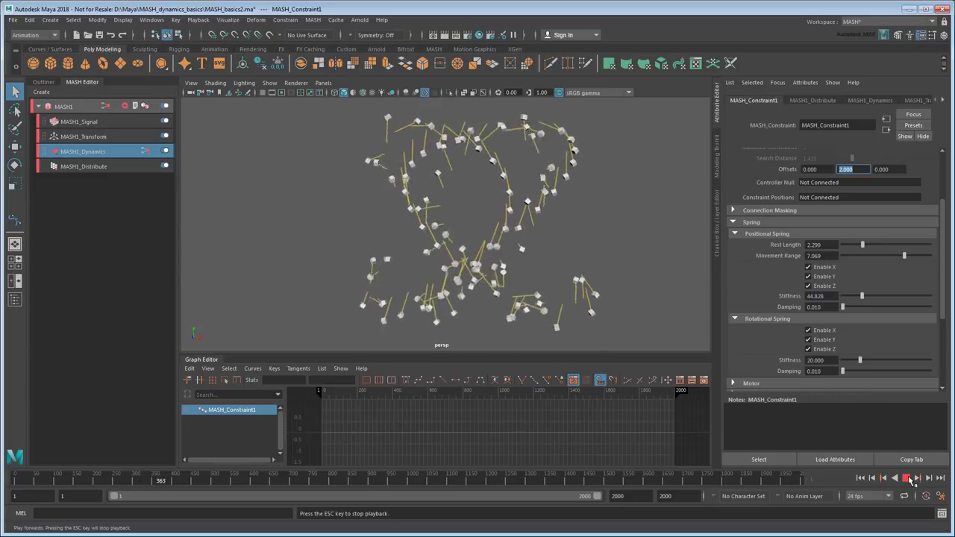
{"action": "left_click", "coordinate": [907, 478]}
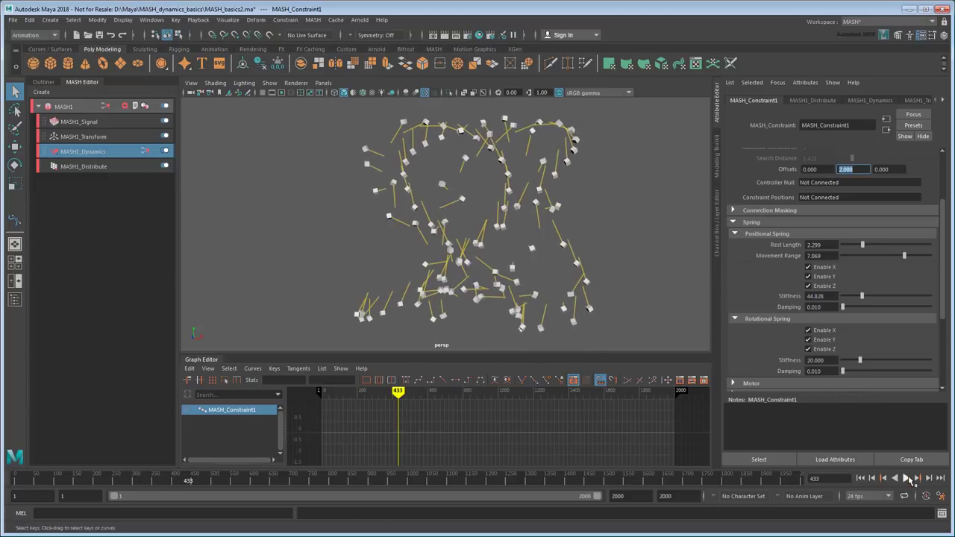
- Set MASH1_Signal's Position Z to 15
{"action": "left_click", "coordinate": [79, 121]}
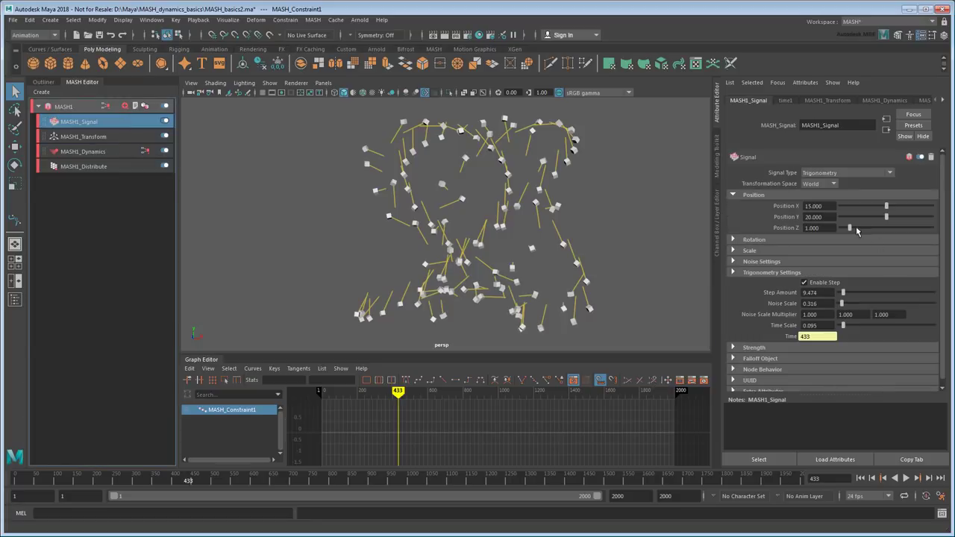
{"action": "mouse_move", "coordinate": [855, 228]}
{"action": "left_mouse_down"}
{"action": "mouse_move", "coordinate": [876, 229]}
{"action": "mouse_move", "coordinate": [863, 217]}
{"action": "left_mouse_up"}
{"action": "double_click", "coordinate": [821, 227]}
{"action": "type", "text": "15"}
{"action": "key", "text": "Return"}
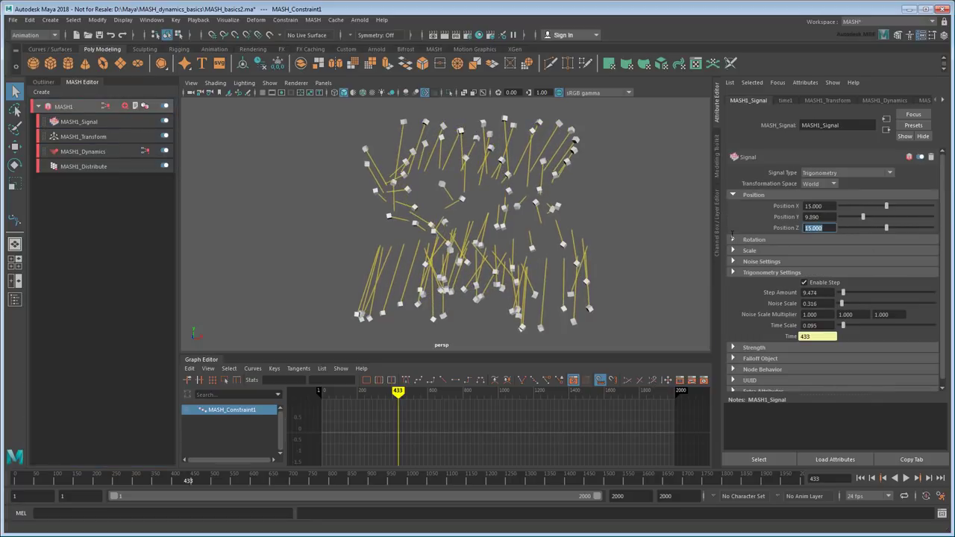
- Rewind, view the pattern from above, and play then stop the simulation
{"action": "left_click", "coordinate": [860, 478]}
{"action": "left_click_drag", "start_coordinate": [617, 271], "coordinate": [548, 239], "text": "alt"}
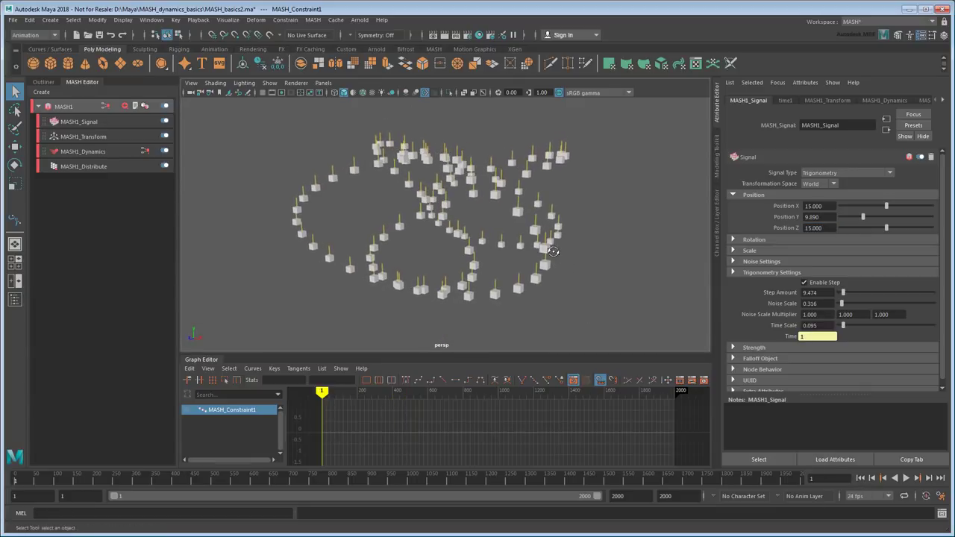
{"action": "left_click", "coordinate": [907, 479]}
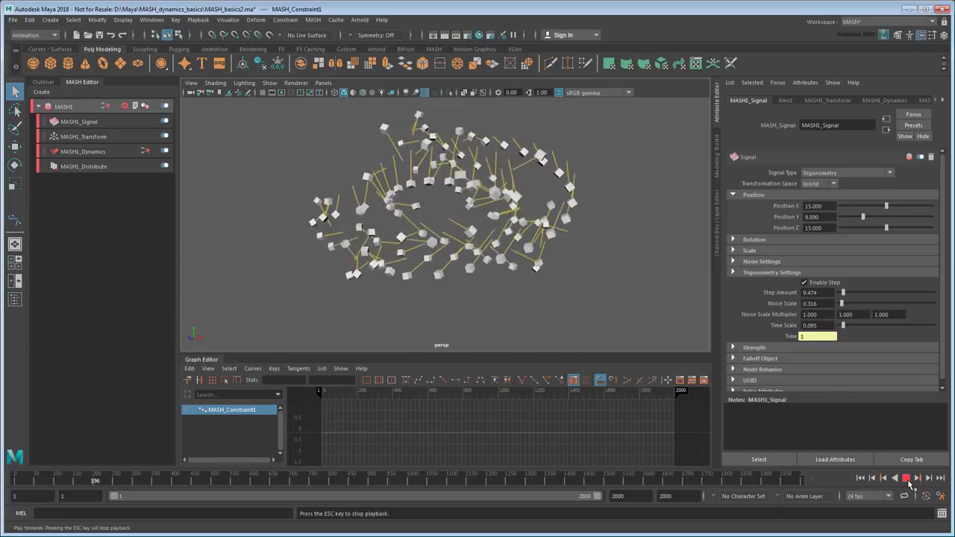
{"action": "left_click", "coordinate": [907, 478]}
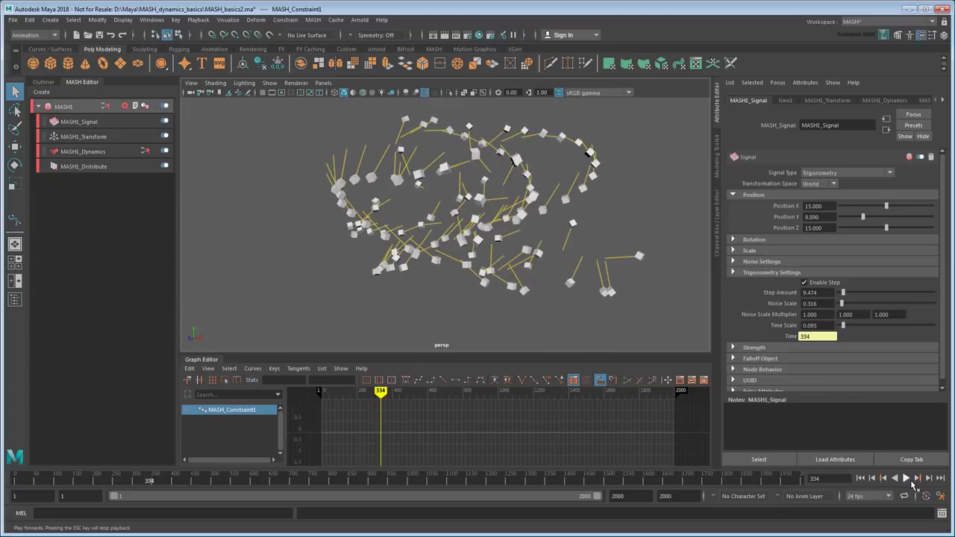
- Add a Trails node to the MASH network and preview the trails up to frame 80
{"action": "left_click", "coordinate": [127, 107]}
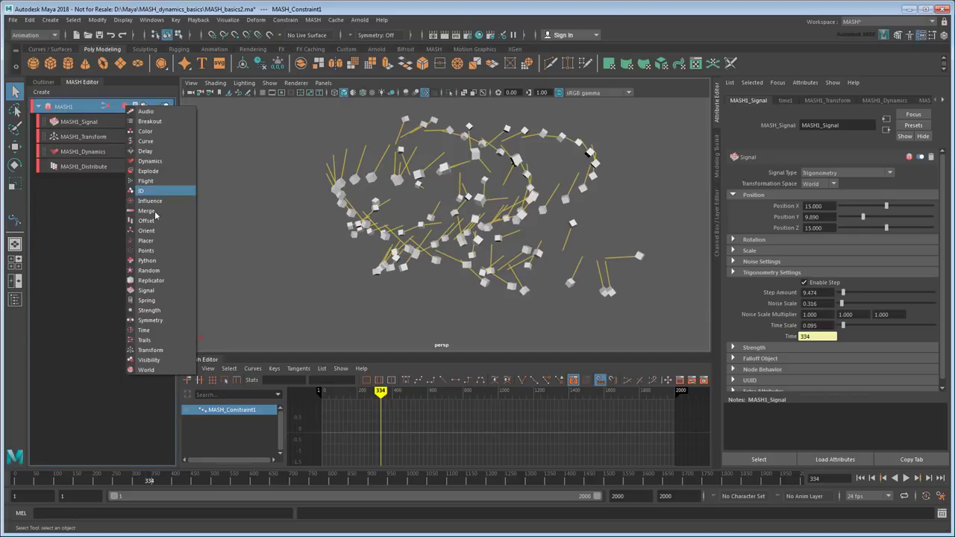
{"action": "left_click", "coordinate": [150, 340]}
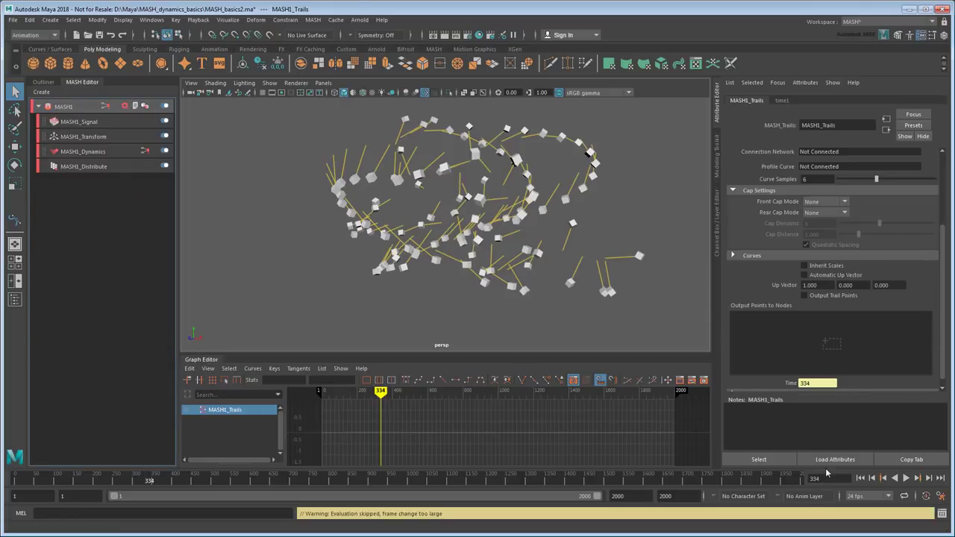
{"action": "left_click", "coordinate": [860, 478]}
{"action": "left_click", "coordinate": [907, 478]}
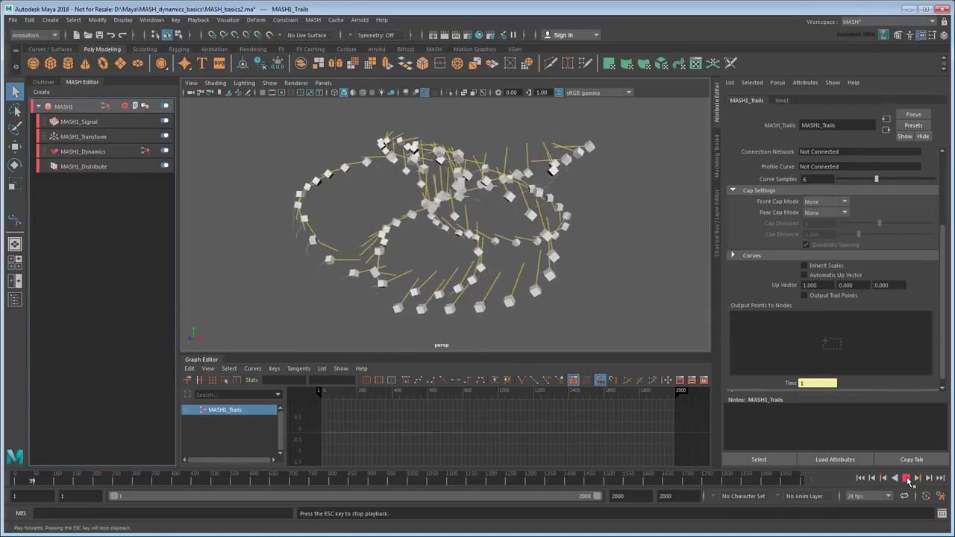
{"action": "left_click", "coordinate": [906, 479]}
- Thicken the trails to a Trail Scale of about 2.37
{"action": "scroll", "coordinate": [501, 223], "scroll_direction": "up", "scroll_amount": 2}
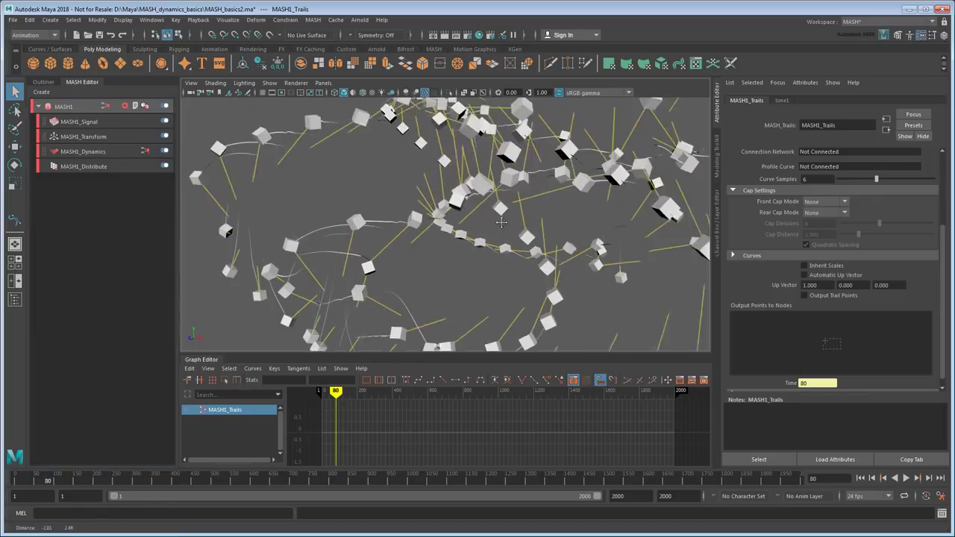
{"action": "scroll", "coordinate": [501, 223], "scroll_direction": "down", "scroll_amount": 1}
{"action": "left_click", "coordinate": [944, 166]}
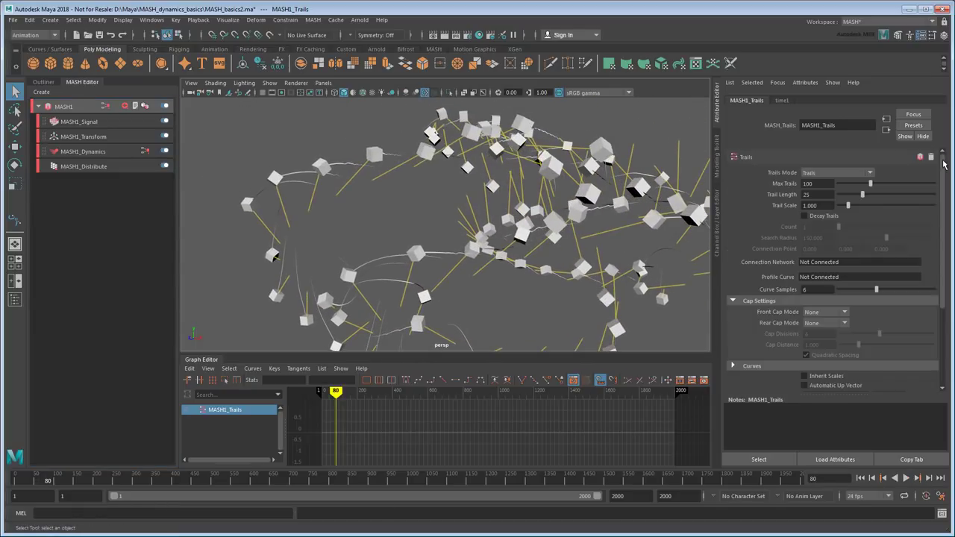
{"action": "left_click_drag", "start_coordinate": [850, 207], "coordinate": [862, 206]}
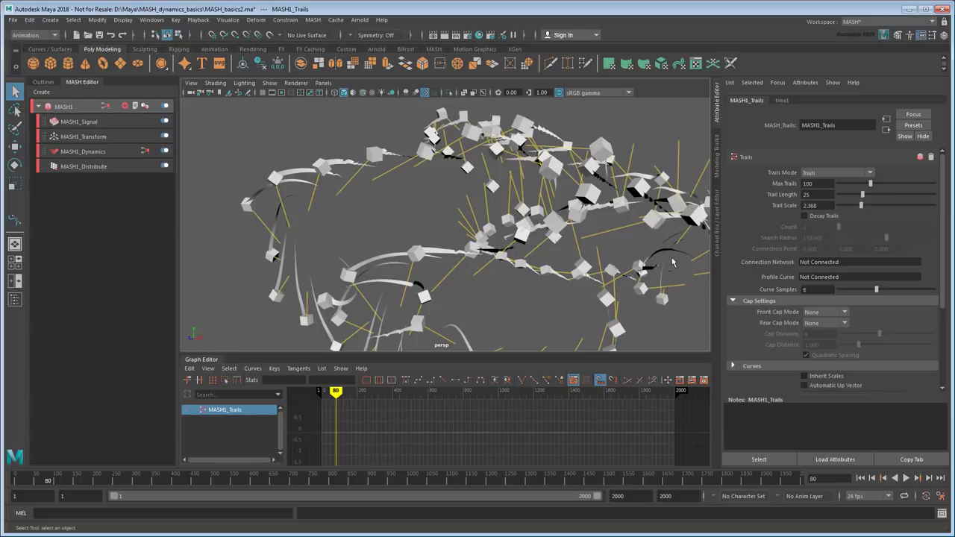
{"action": "left_click_drag", "start_coordinate": [943, 292], "coordinate": [946, 330]}
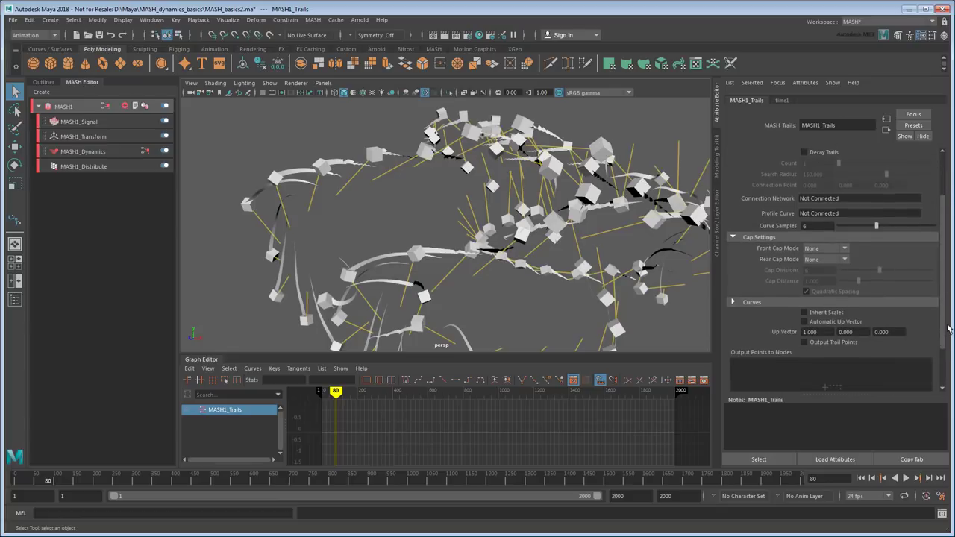
{"action": "left_click_drag", "start_coordinate": [410, 266], "coordinate": [522, 267], "text": "alt"}
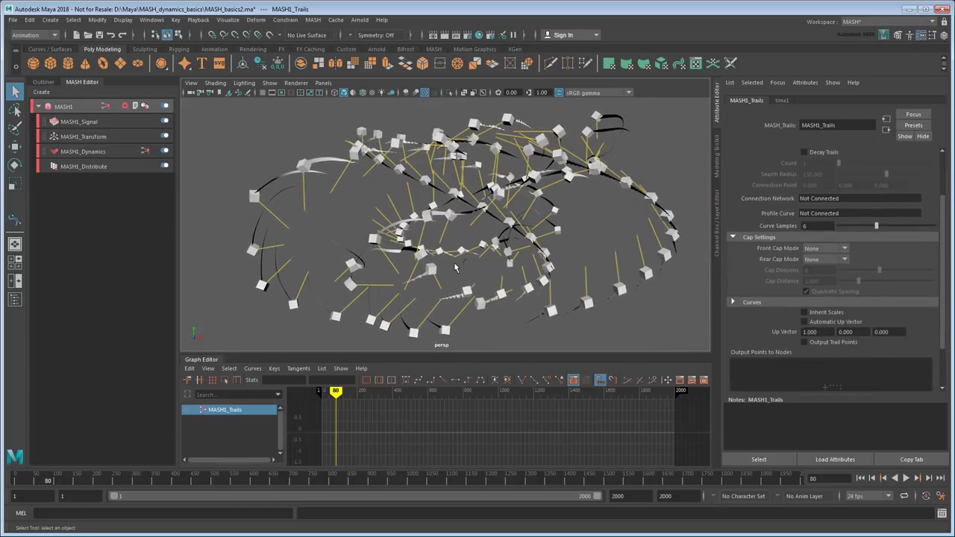
- Set the trails' Up Vector to 0, 0, 1
{"action": "left_click", "coordinate": [806, 332]}
{"action": "type", "text": "0"}
{"action": "key", "text": "Tab"}
{"action": "key", "text": "Tab"}
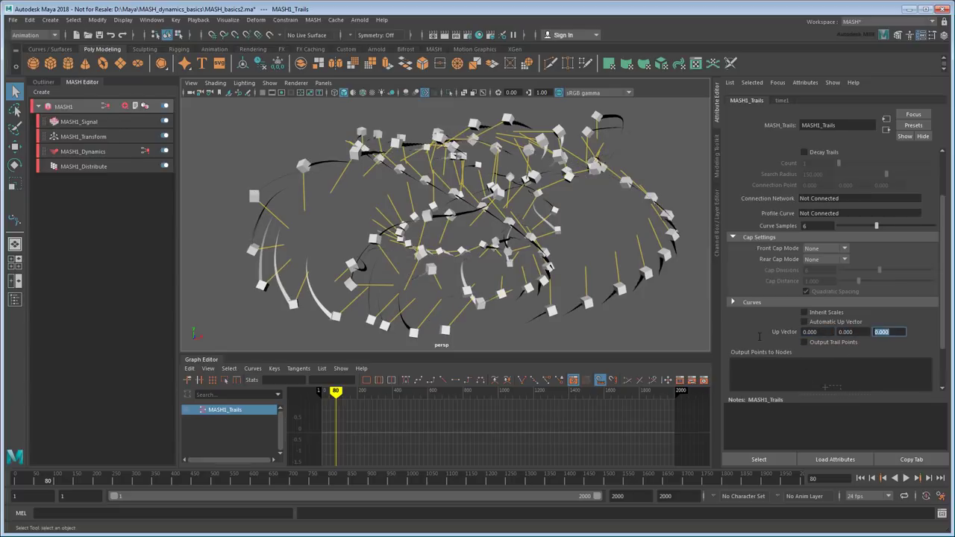
{"action": "type", "text": "1"}
{"action": "key", "text": "Return"}
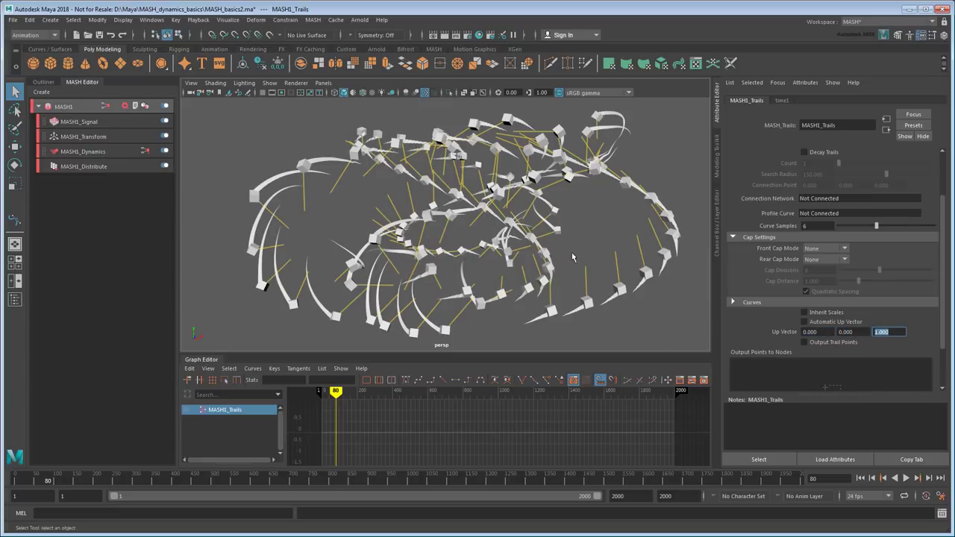
- Assign a new aiStandardSurface with a red Base Color to the trail mesh
{"action": "left_click", "coordinate": [289, 174]}
{"action": "right_click", "coordinate": [289, 174]}
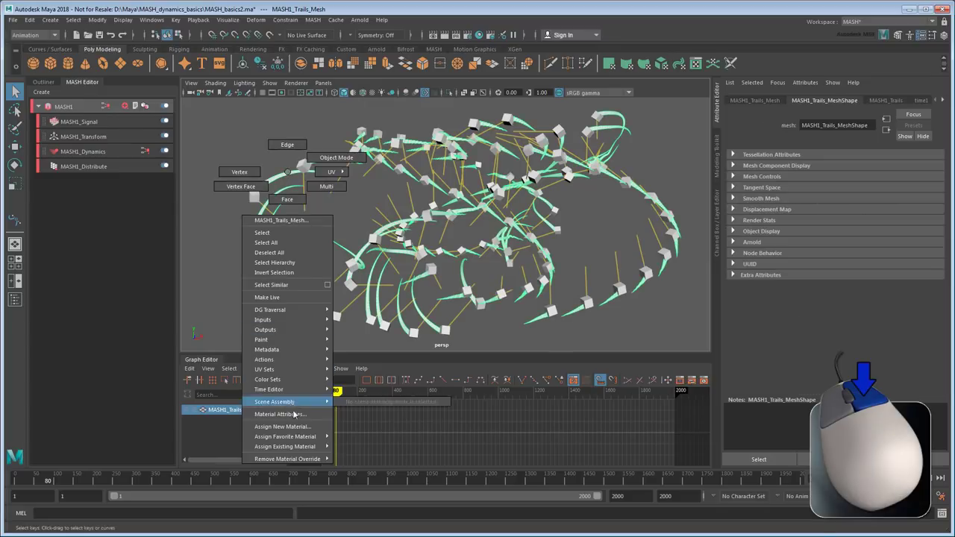
{"action": "left_click", "coordinate": [295, 426]}
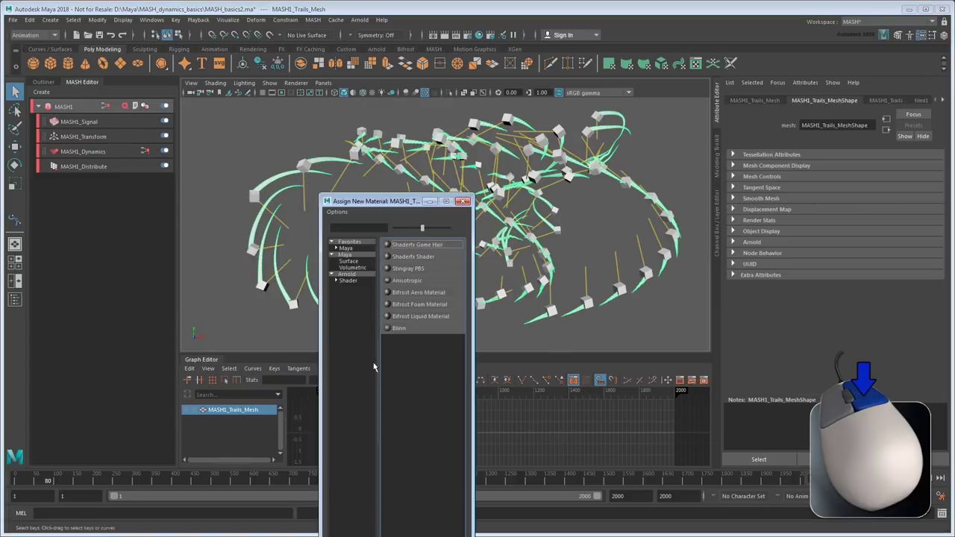
{"action": "left_click", "coordinate": [362, 283]}
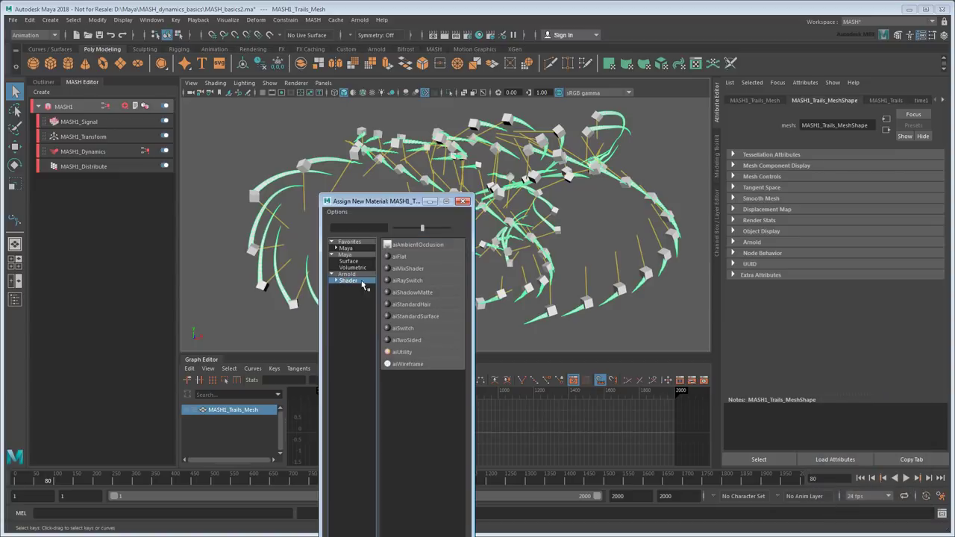
{"action": "left_click", "coordinate": [416, 316]}
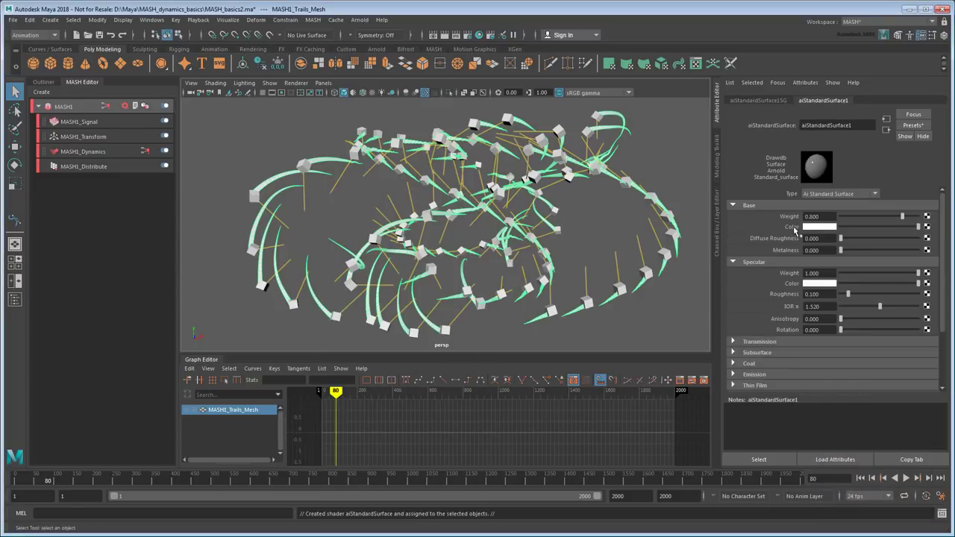
{"action": "left_click", "coordinate": [809, 228]}
{"action": "left_click", "coordinate": [771, 200]}
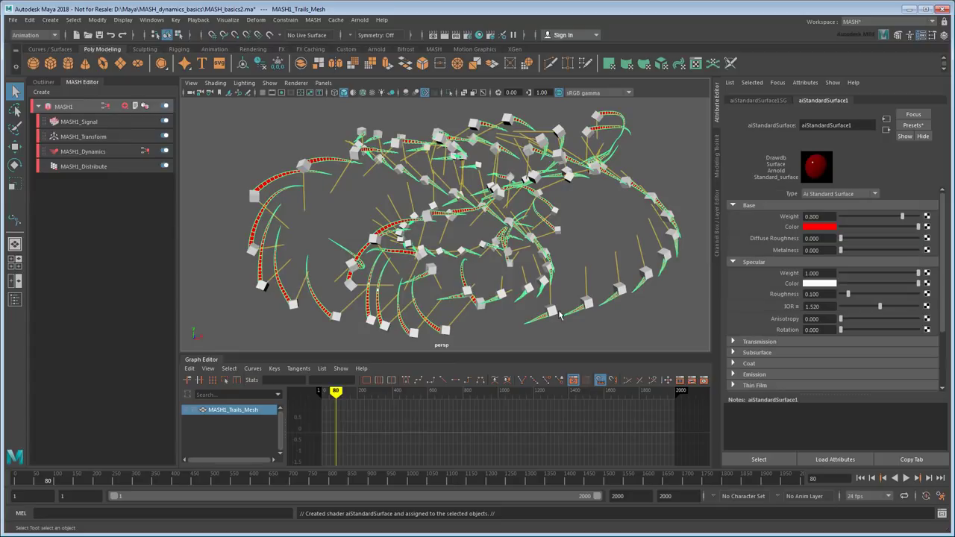
- Deselect everything, rewind to frame 1, and play the simulation
{"action": "left_click", "coordinate": [594, 262]}
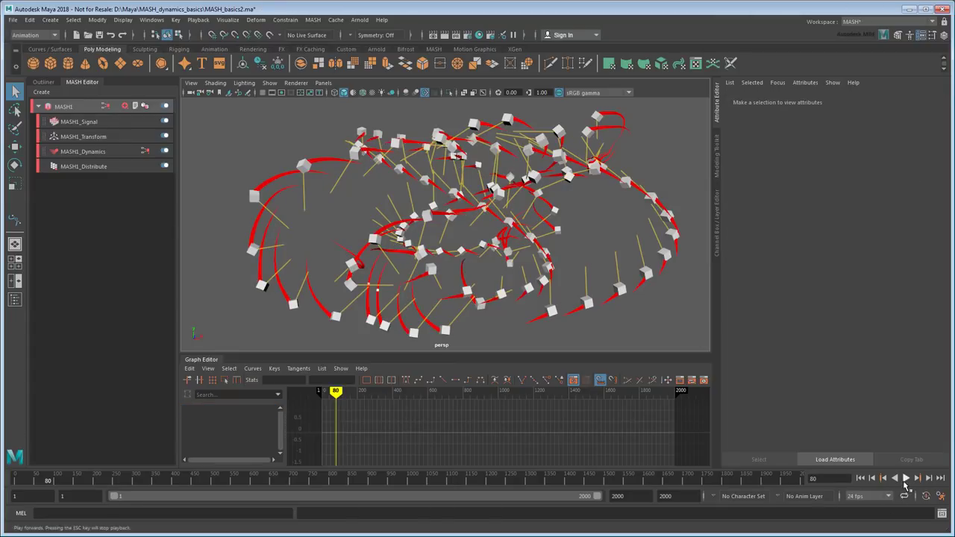
{"action": "left_click", "coordinate": [860, 478]}
{"action": "left_click", "coordinate": [911, 478]}
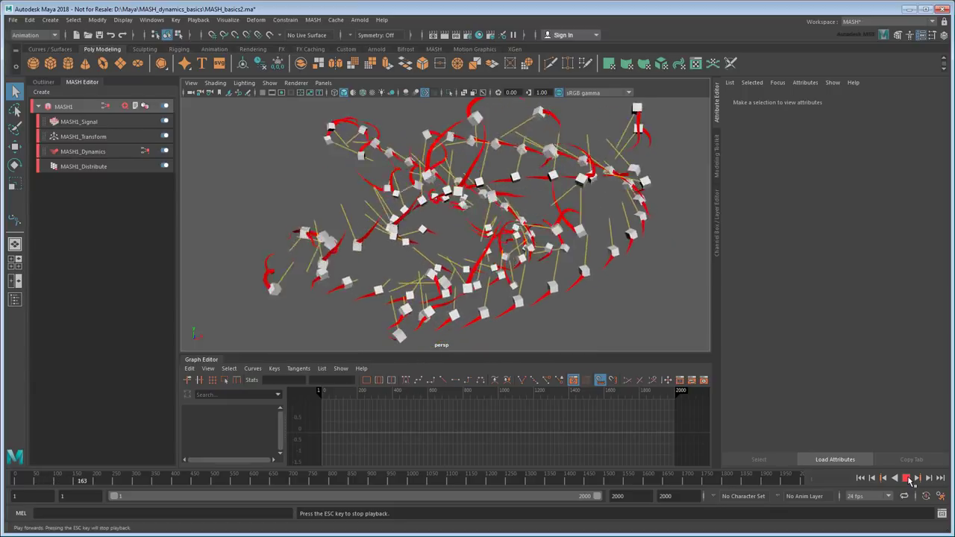
- Pause the simulation at frame 216 and add an Arnold Skydome Light
{"action": "left_click", "coordinate": [907, 478]}
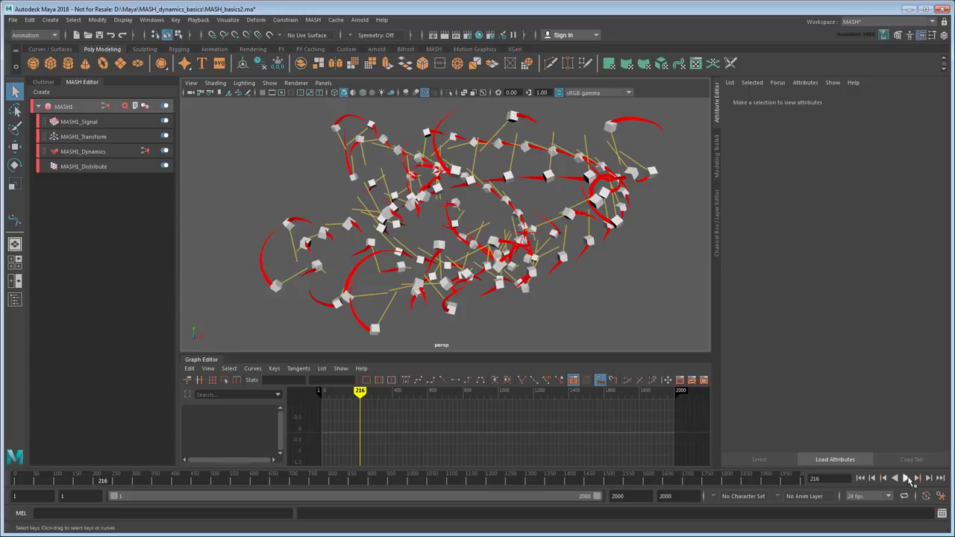
{"action": "left_click", "coordinate": [359, 20]}
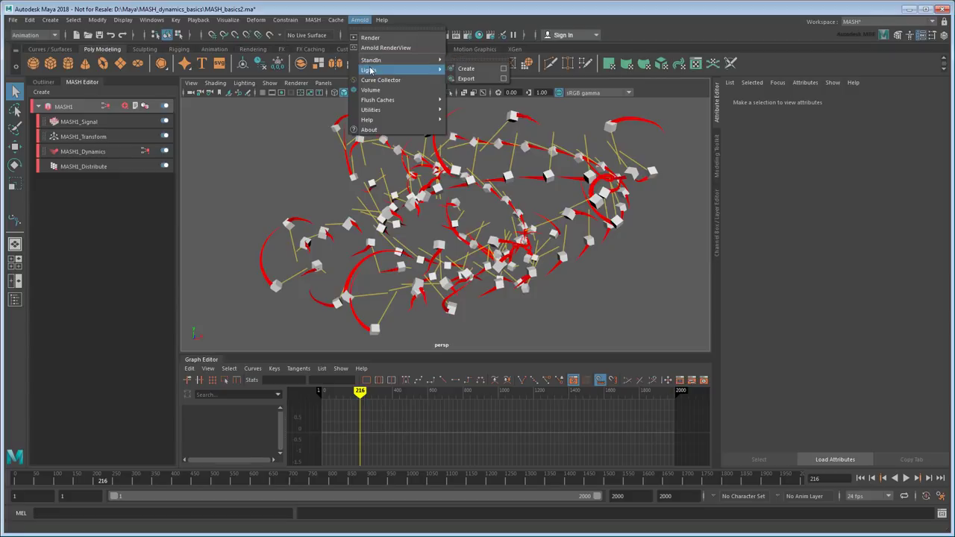
{"action": "mouse_move", "coordinate": [407, 70]}
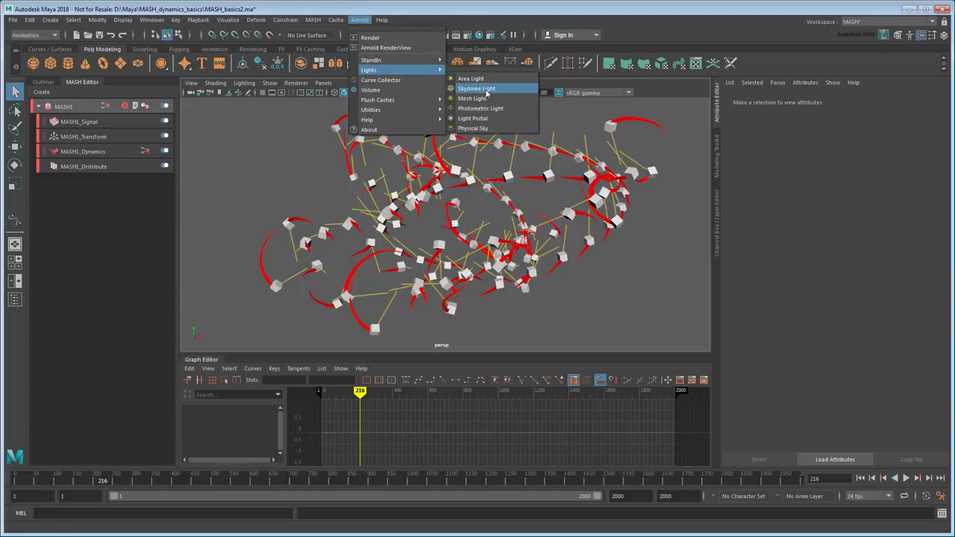
{"action": "left_click", "coordinate": [478, 88]}
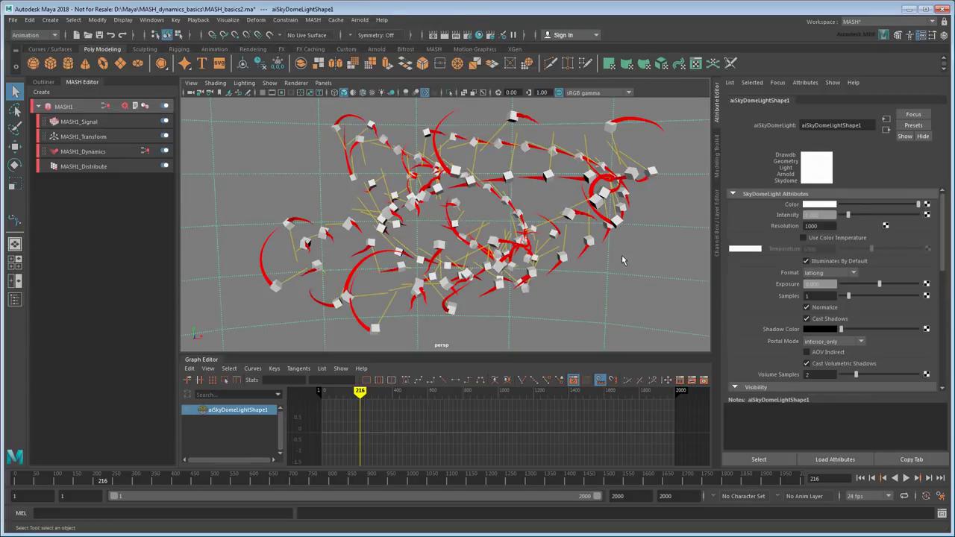
- Assign a new aiStandardSurface with a blue Base Color to the cubes
{"action": "left_click", "coordinate": [507, 177]}
{"action": "right_click_drag", "start_coordinate": [509, 178], "coordinate": [527, 435]}
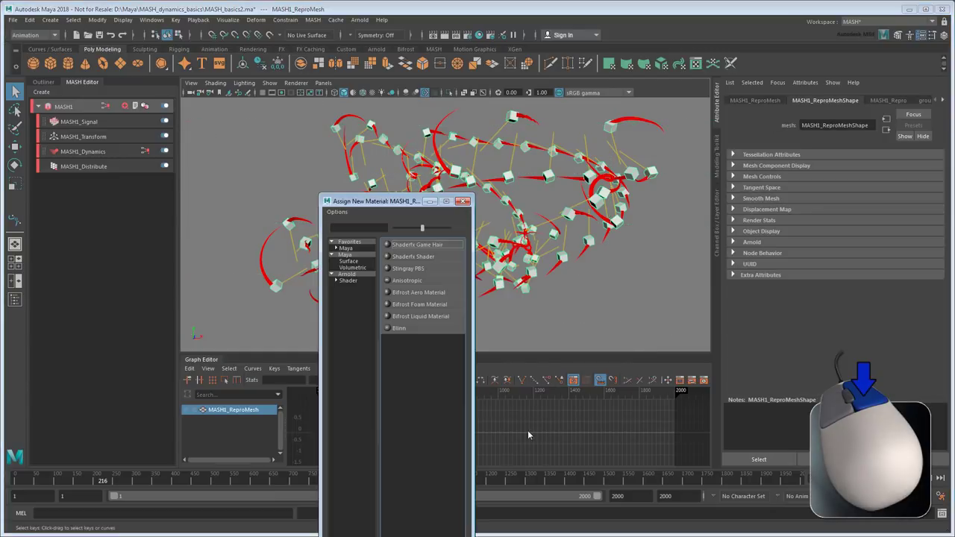
{"action": "left_click", "coordinate": [348, 279]}
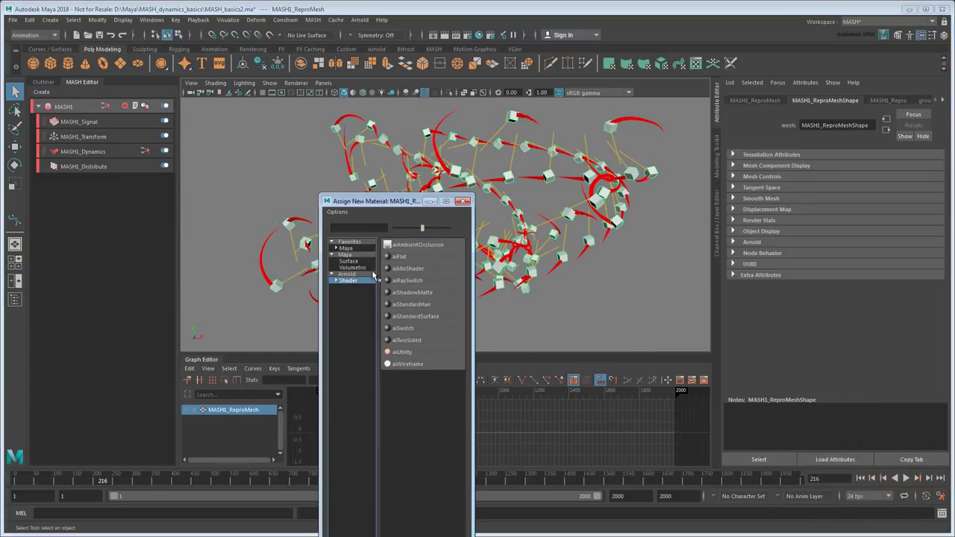
{"action": "left_click", "coordinate": [415, 316]}
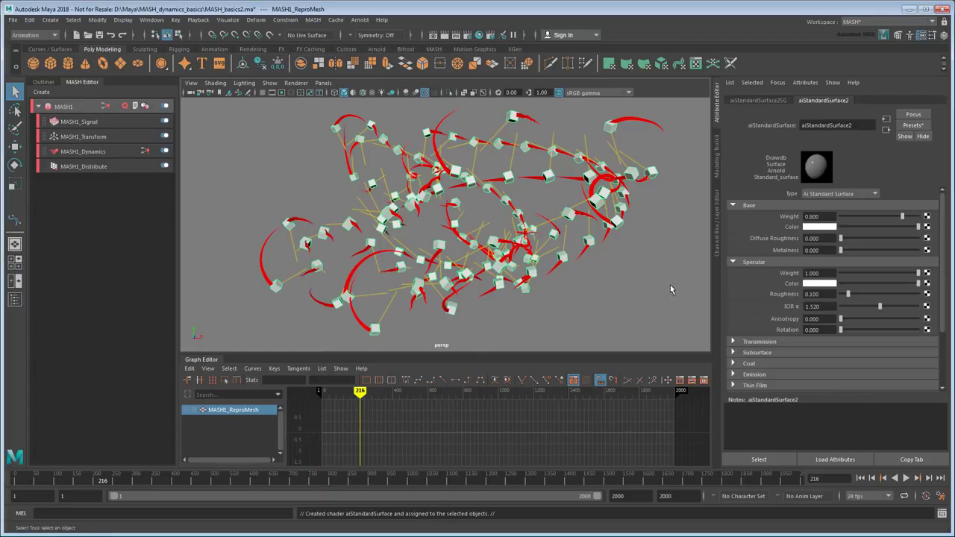
{"action": "left_click", "coordinate": [819, 227]}
{"action": "left_click", "coordinate": [765, 225]}
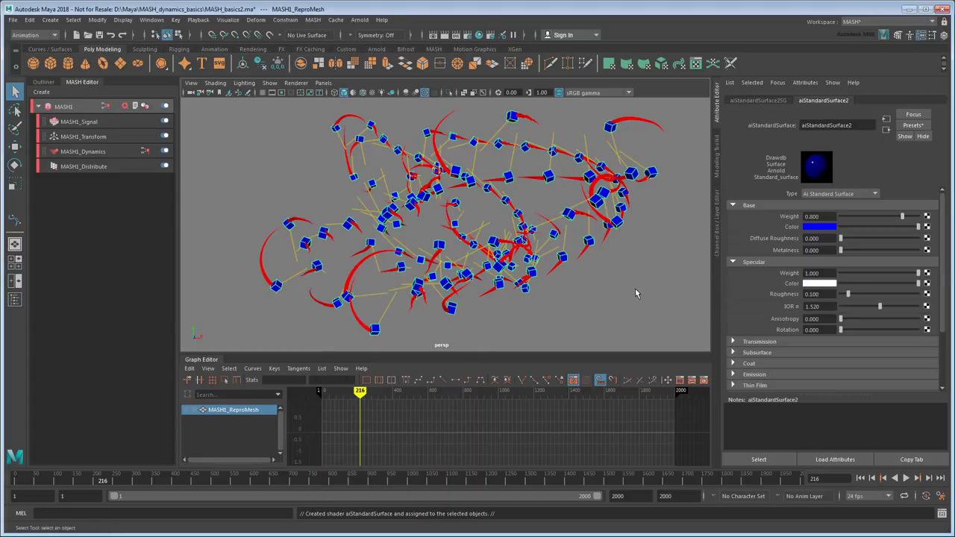
- Move the camera closer to frame the cubes and render the current frame in Arnold
{"action": "right_click_drag", "start_coordinate": [635, 292], "coordinate": [556, 222], "text": "alt"}
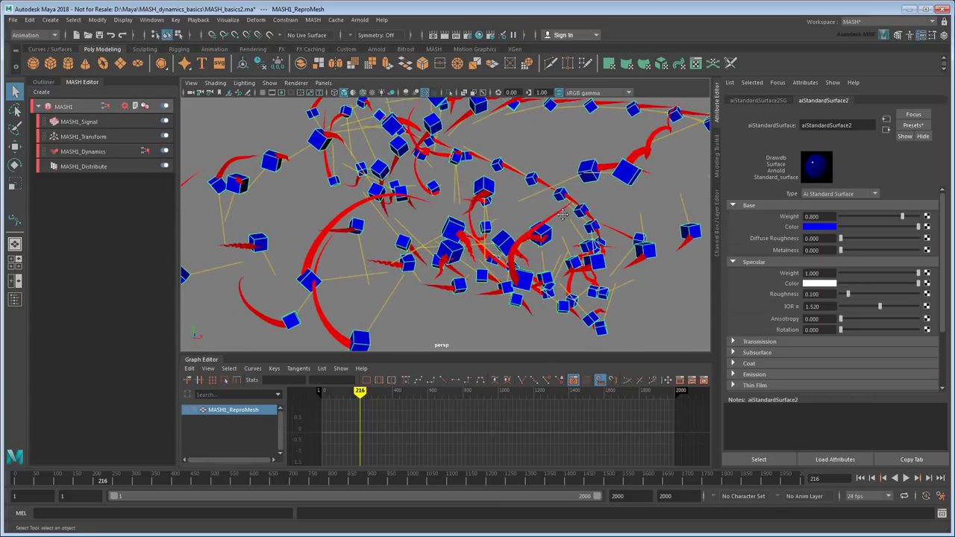
{"action": "middle_click_drag", "start_coordinate": [553, 224], "coordinate": [538, 233], "text": "alt"}
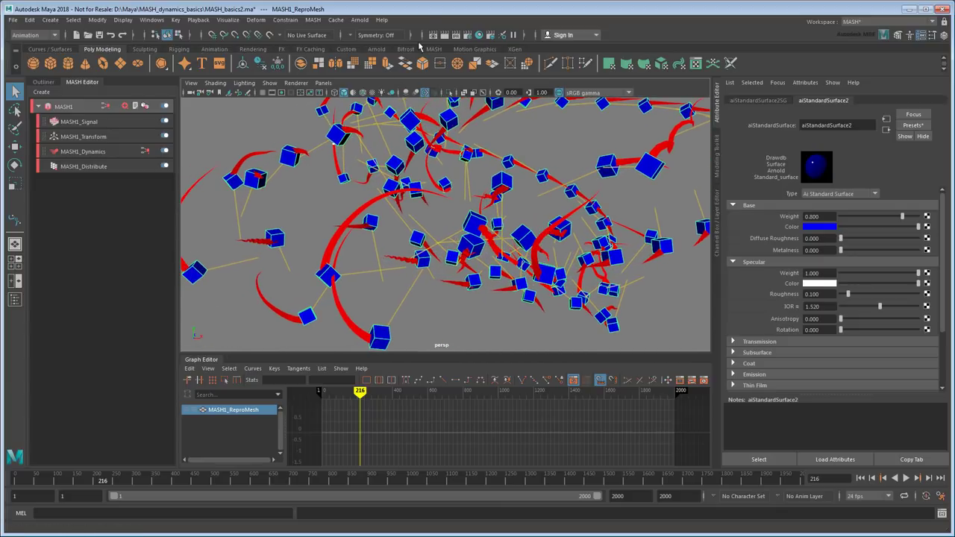
{"action": "left_click", "coordinate": [435, 35]}
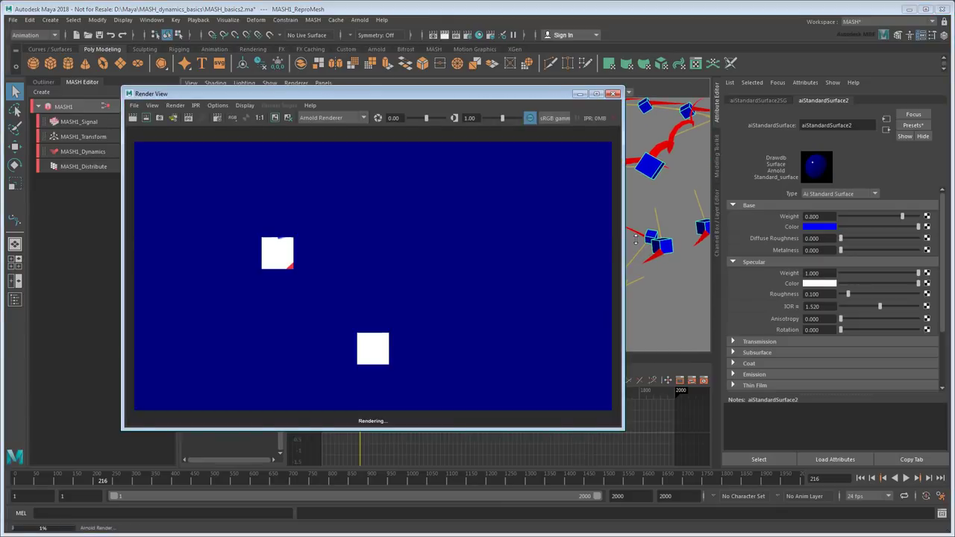